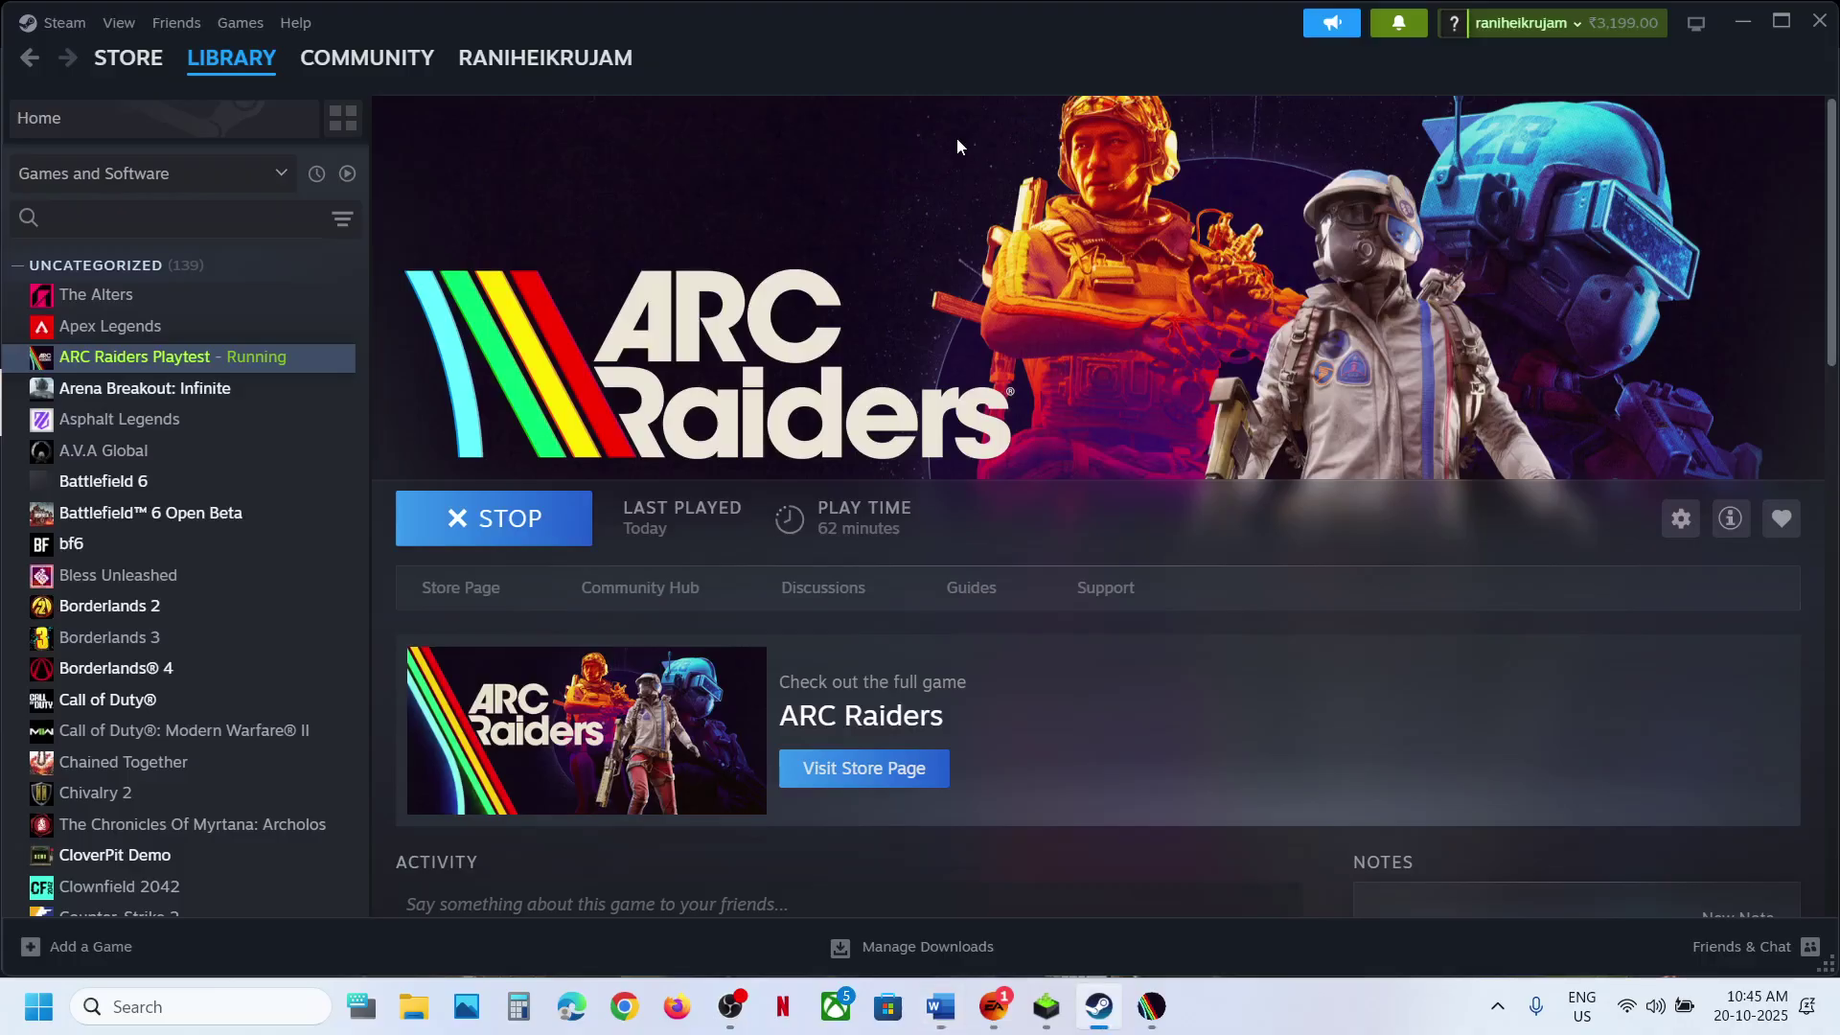
- Open the Xbox Game Bar overlay and choose Speakers (Realtek(R) Audio) as the Windows default output
key("super+g")
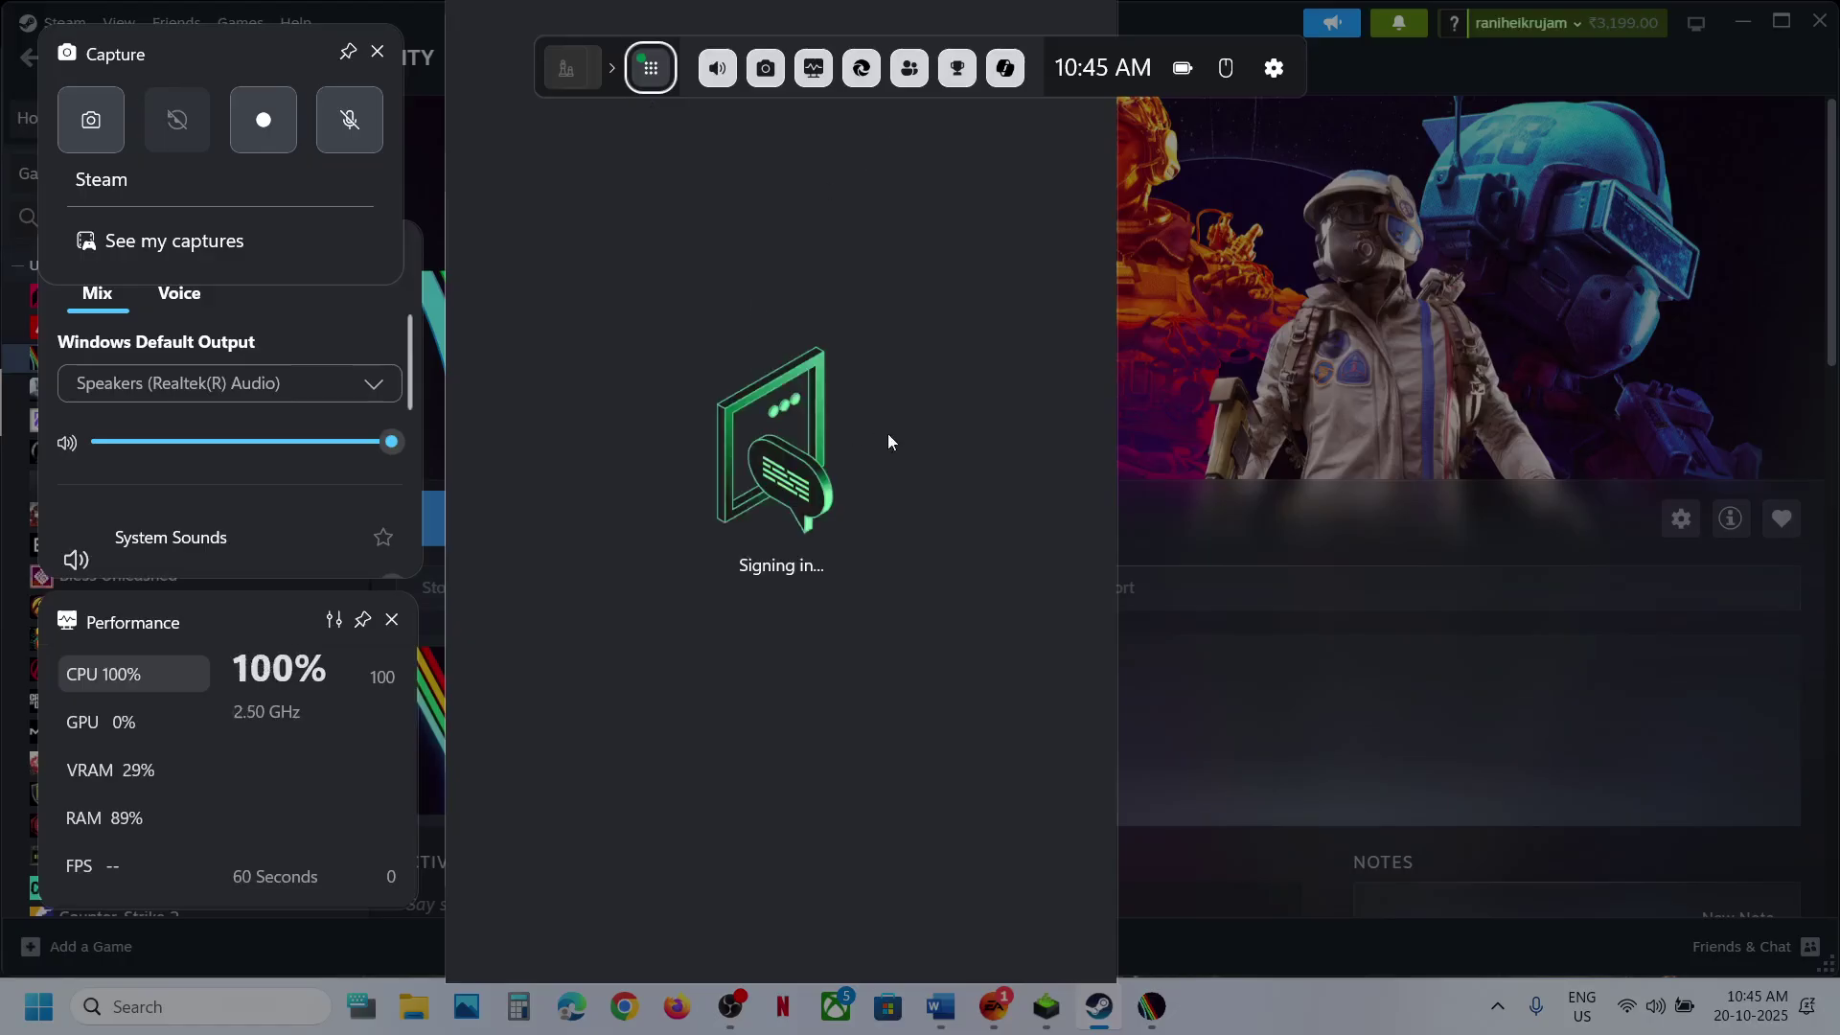
left_click(715, 77)
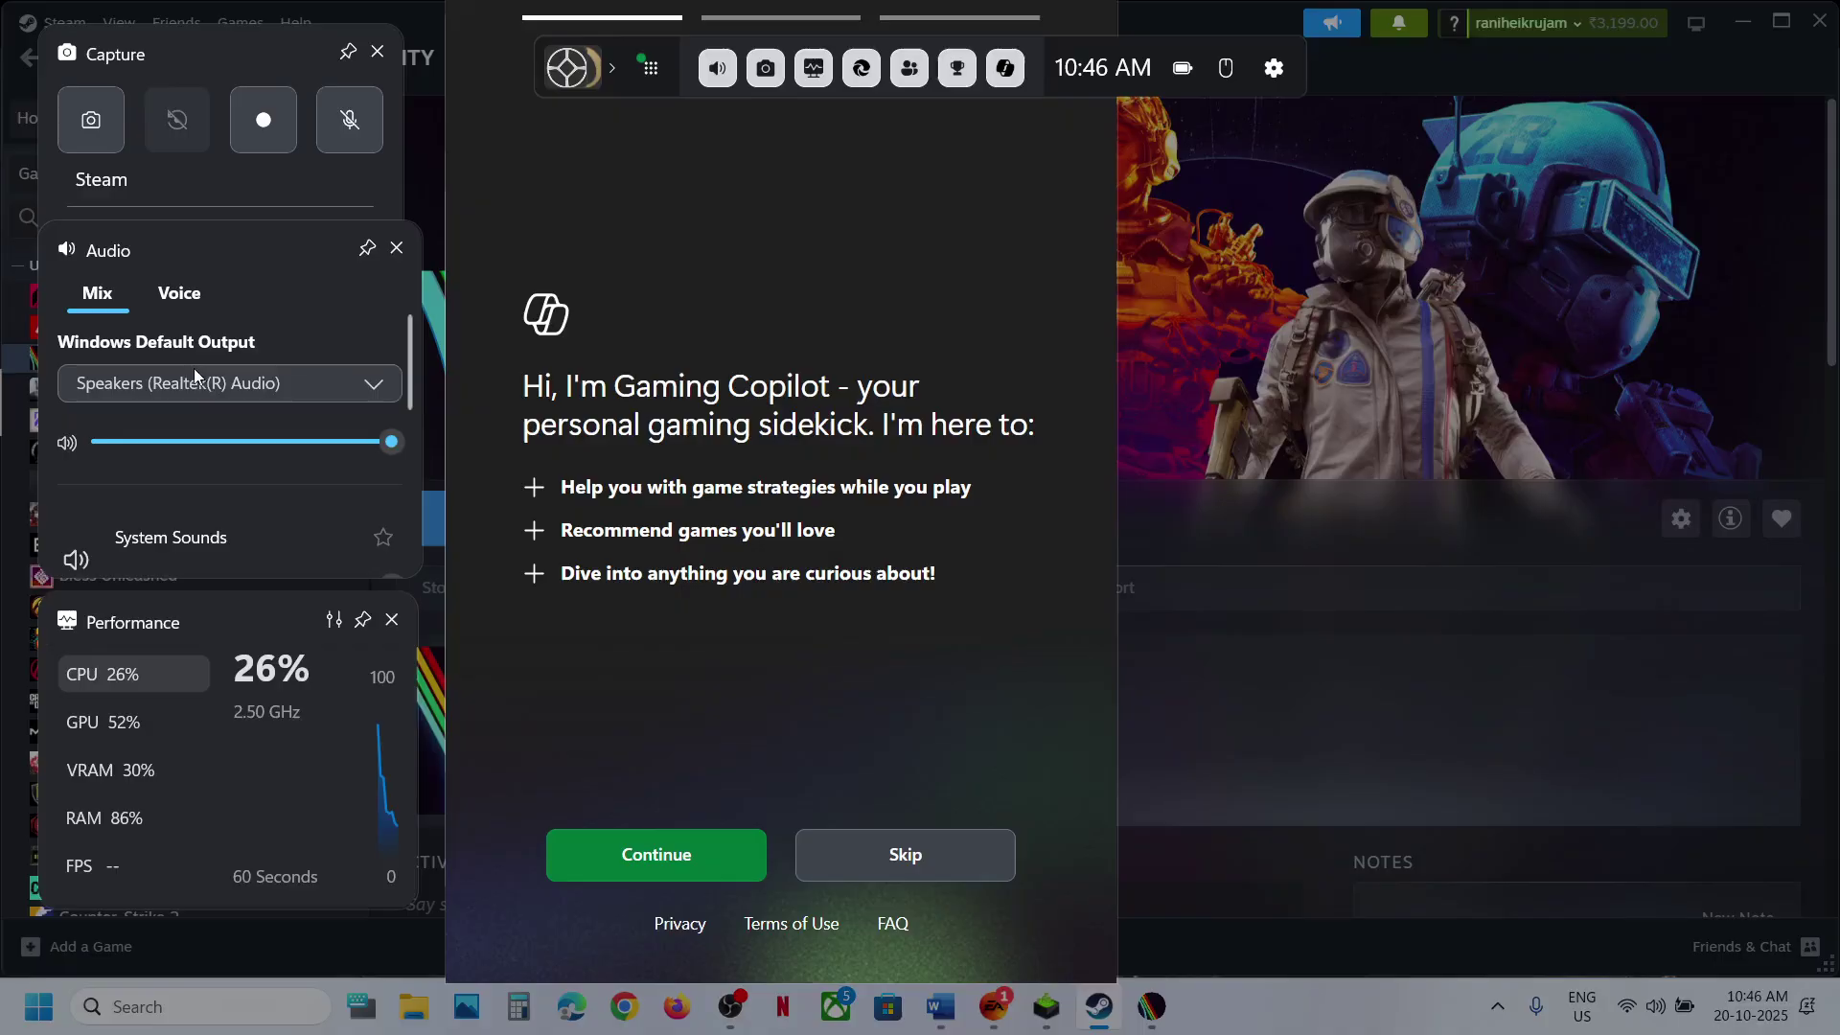
left_click(210, 388)
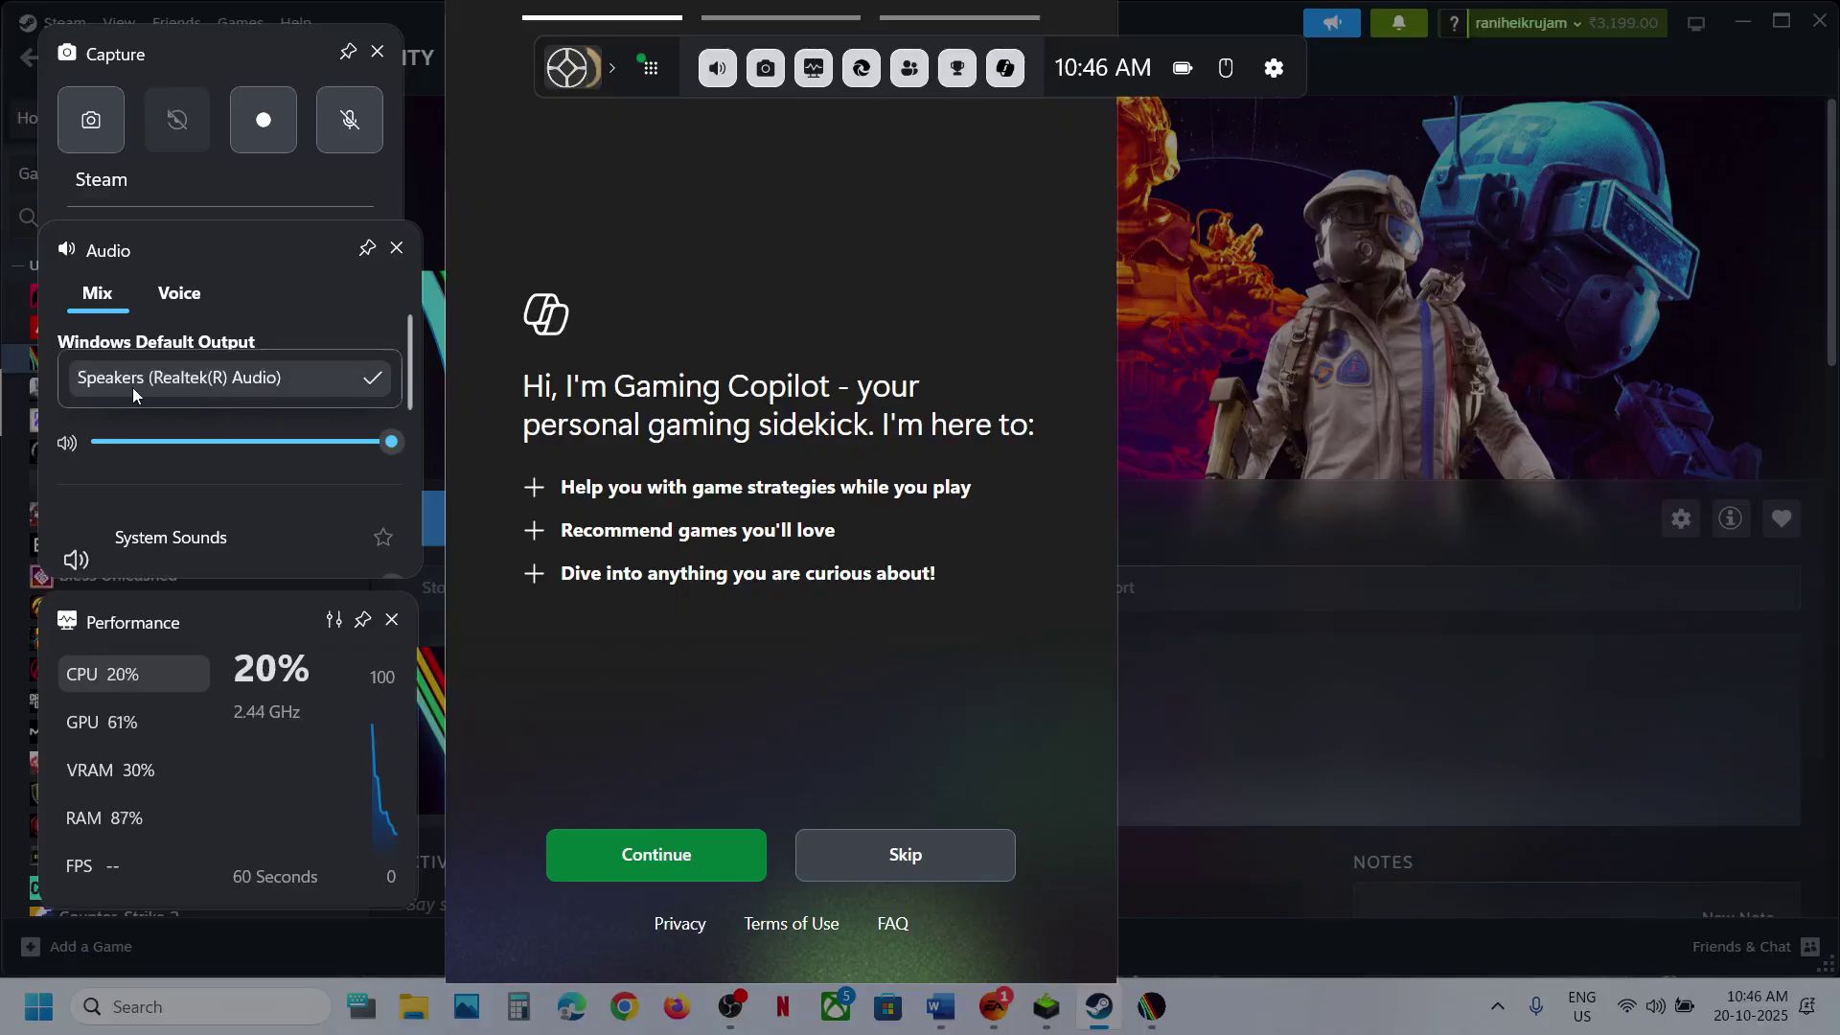
left_click(302, 368)
- Raise the ARC Raiders volume to maximum in the overlay's audio mix and leave it unmuted
scroll(296, 428, "down", 5)
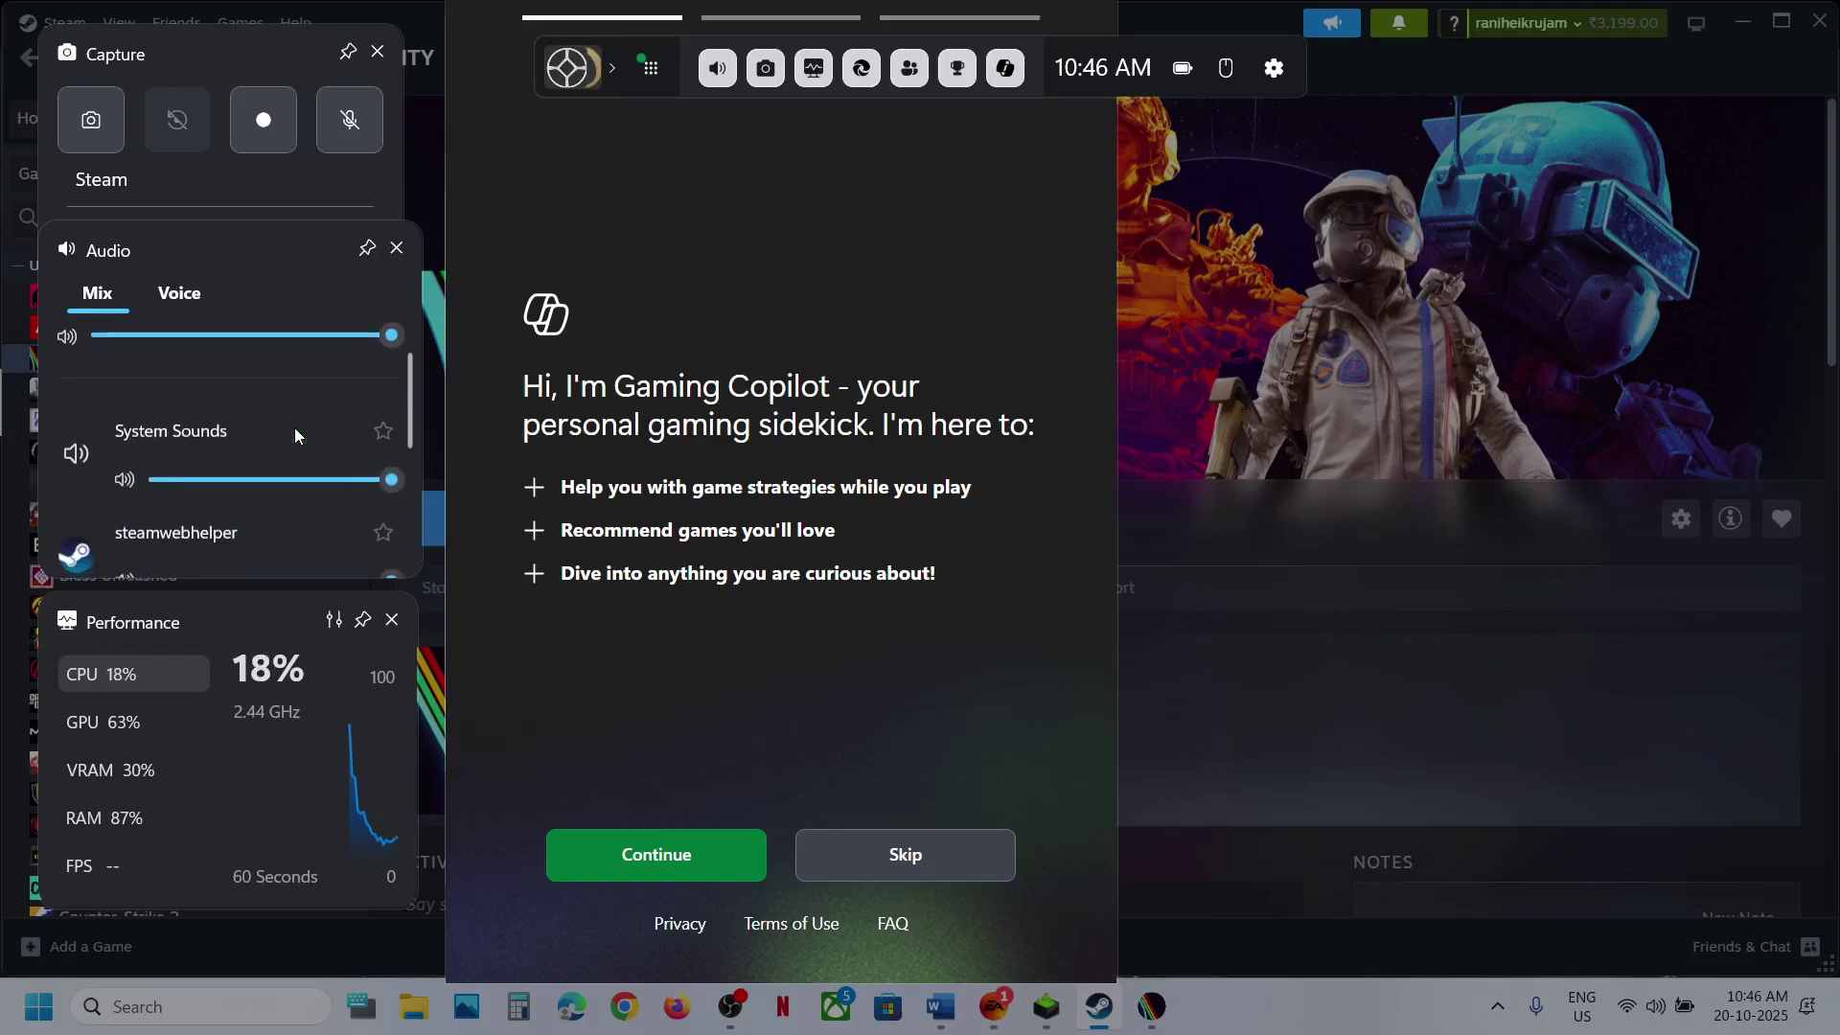
scroll(296, 428, "down", 3)
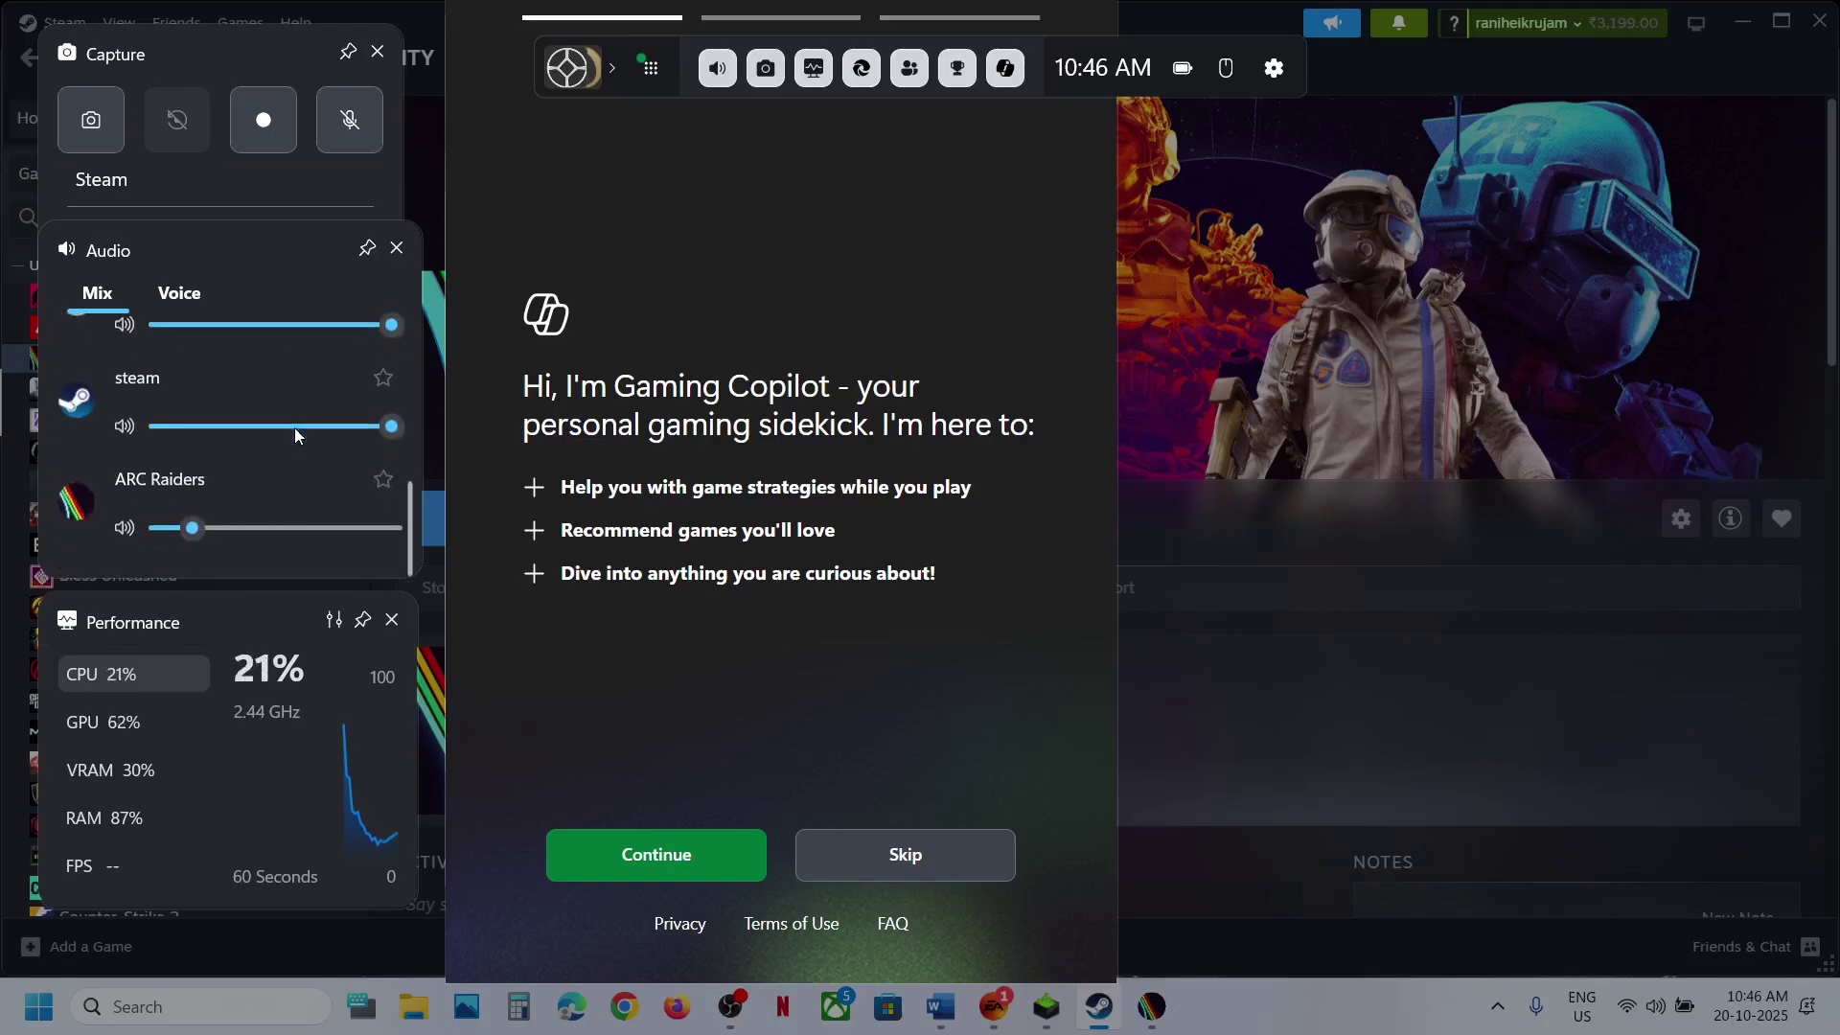
left_click(193, 528)
left_click(125, 526)
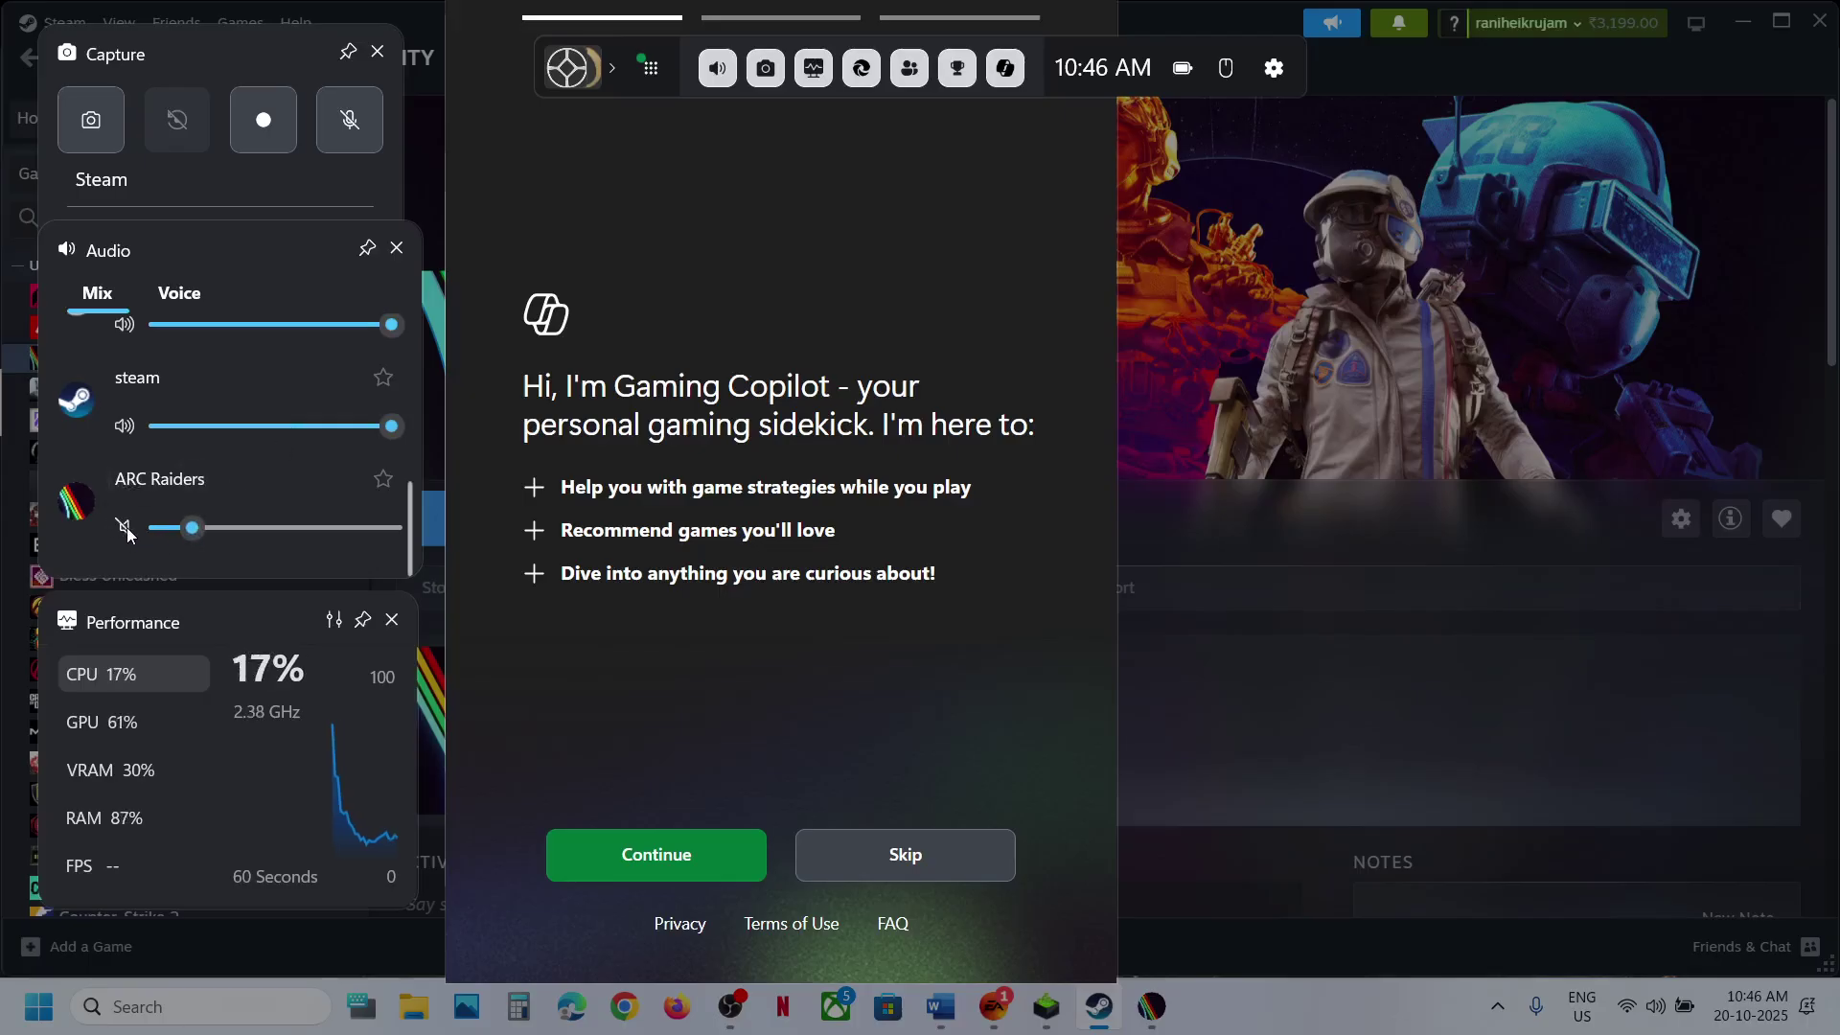
left_click_drag(194, 527, 399, 530)
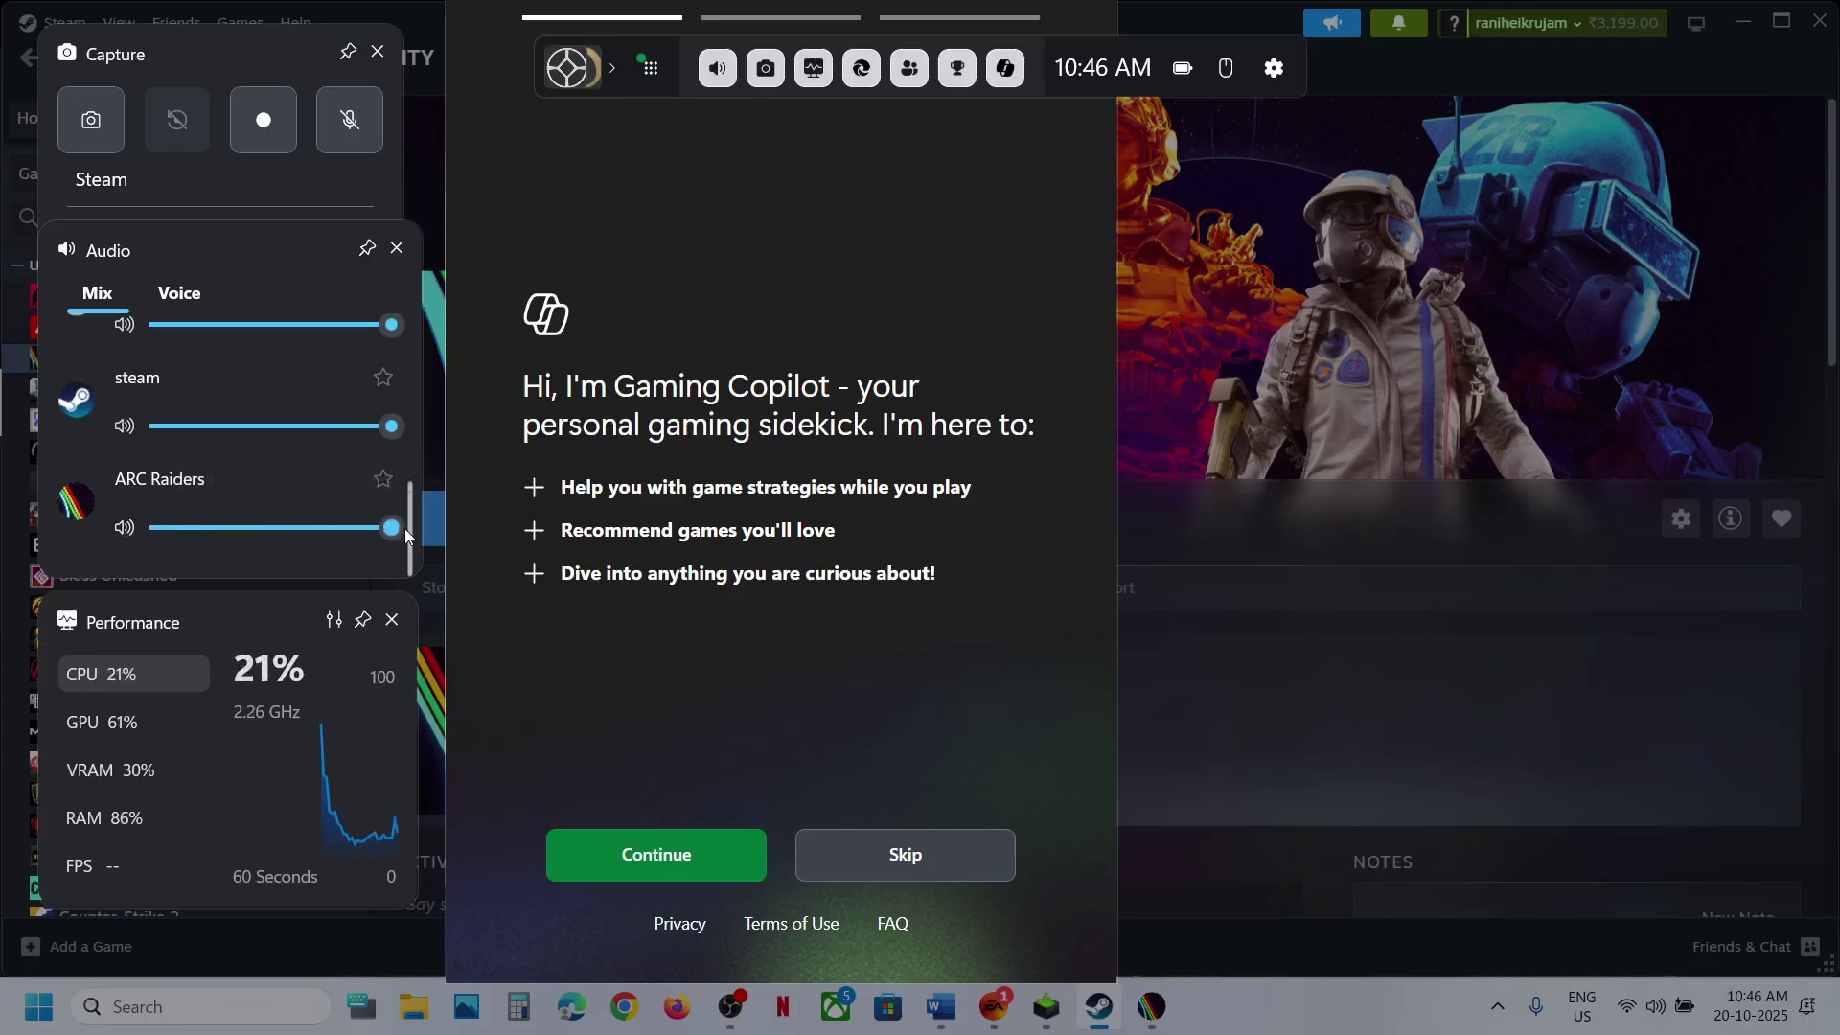
- Check the default voice input, choose Speakers (Realtek(R) Audio) as the default communications output, and close the overlay
scroll(275, 372, "up", 5)
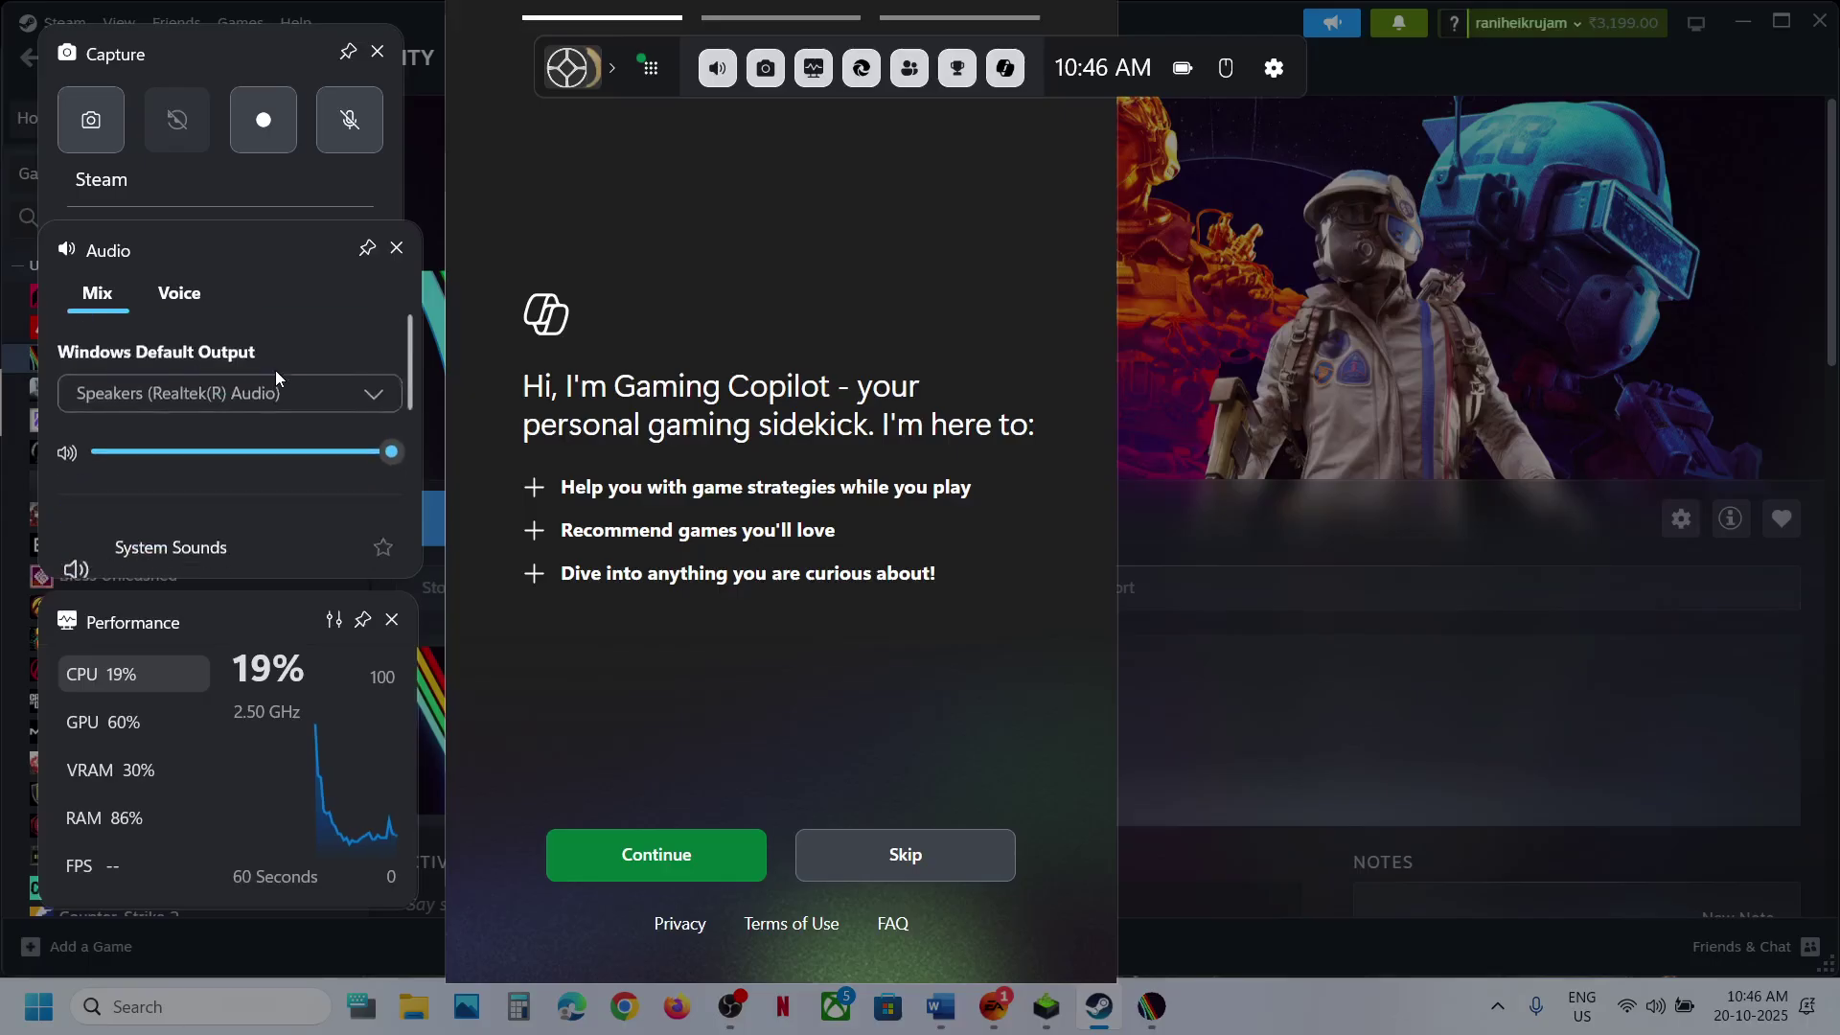
left_click(182, 293)
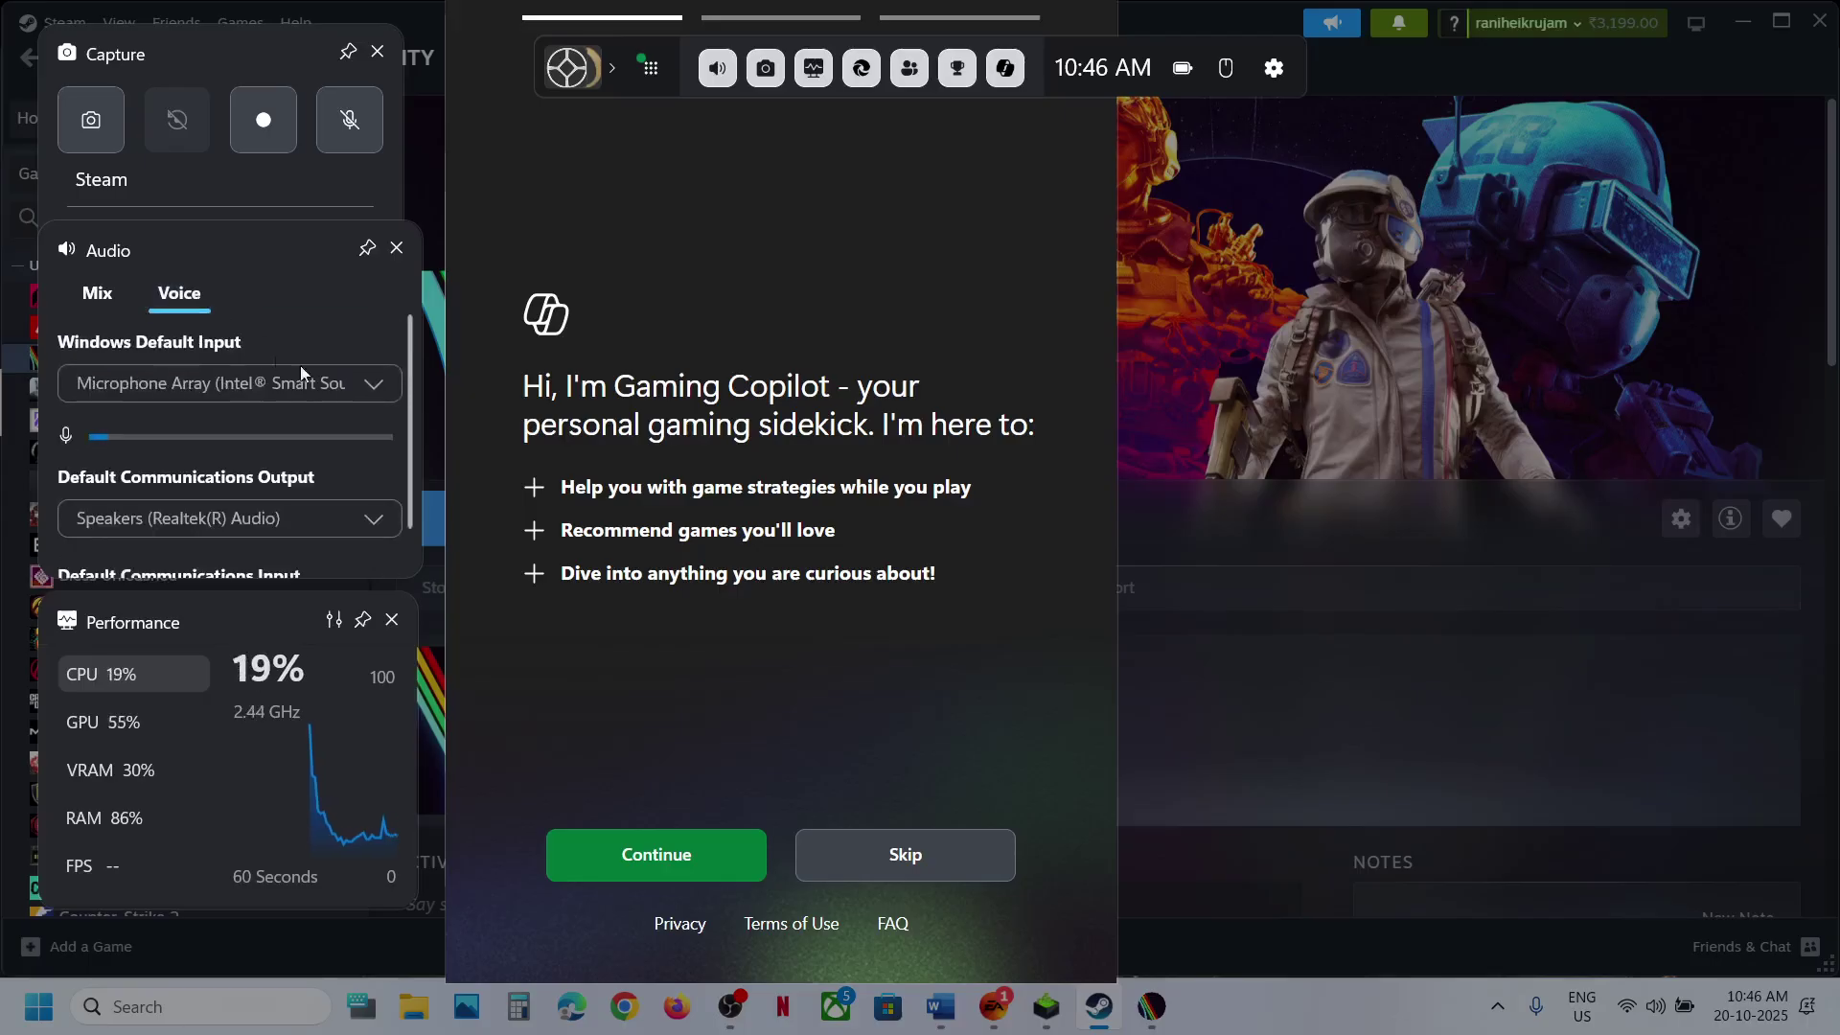
left_click(377, 384)
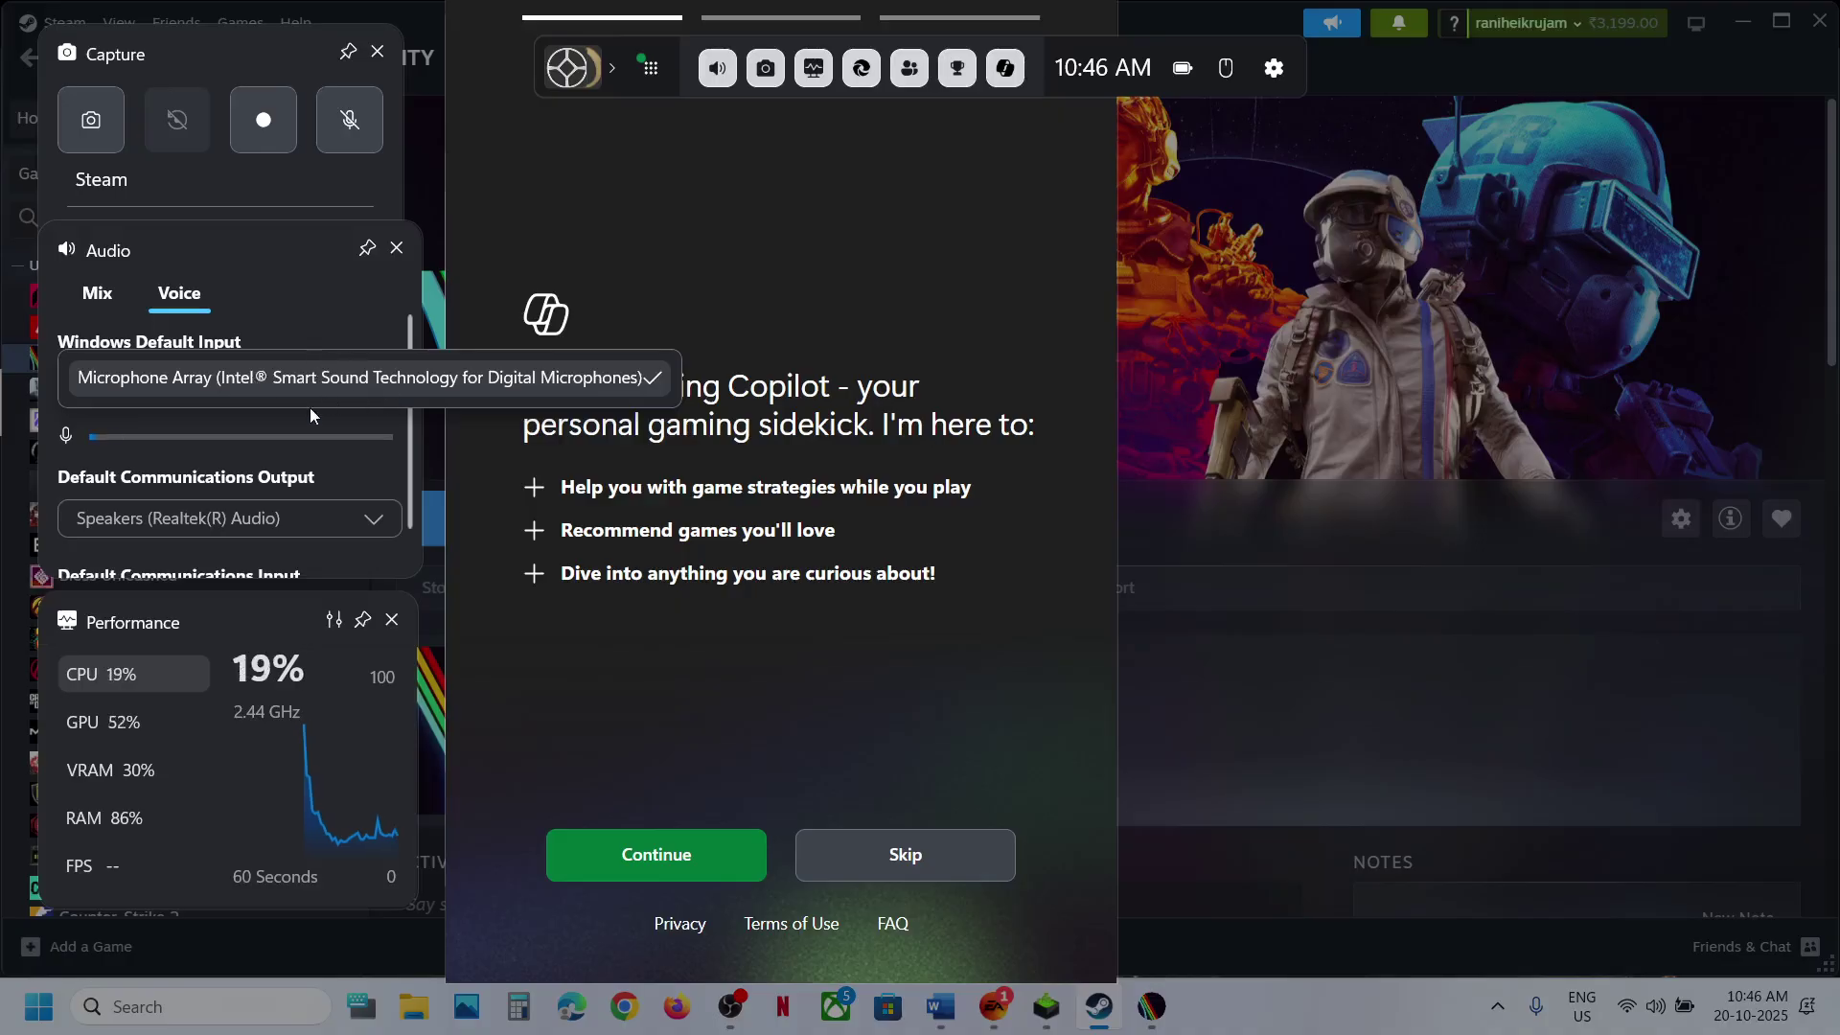
left_click(315, 303)
scroll(278, 451, "down", 2)
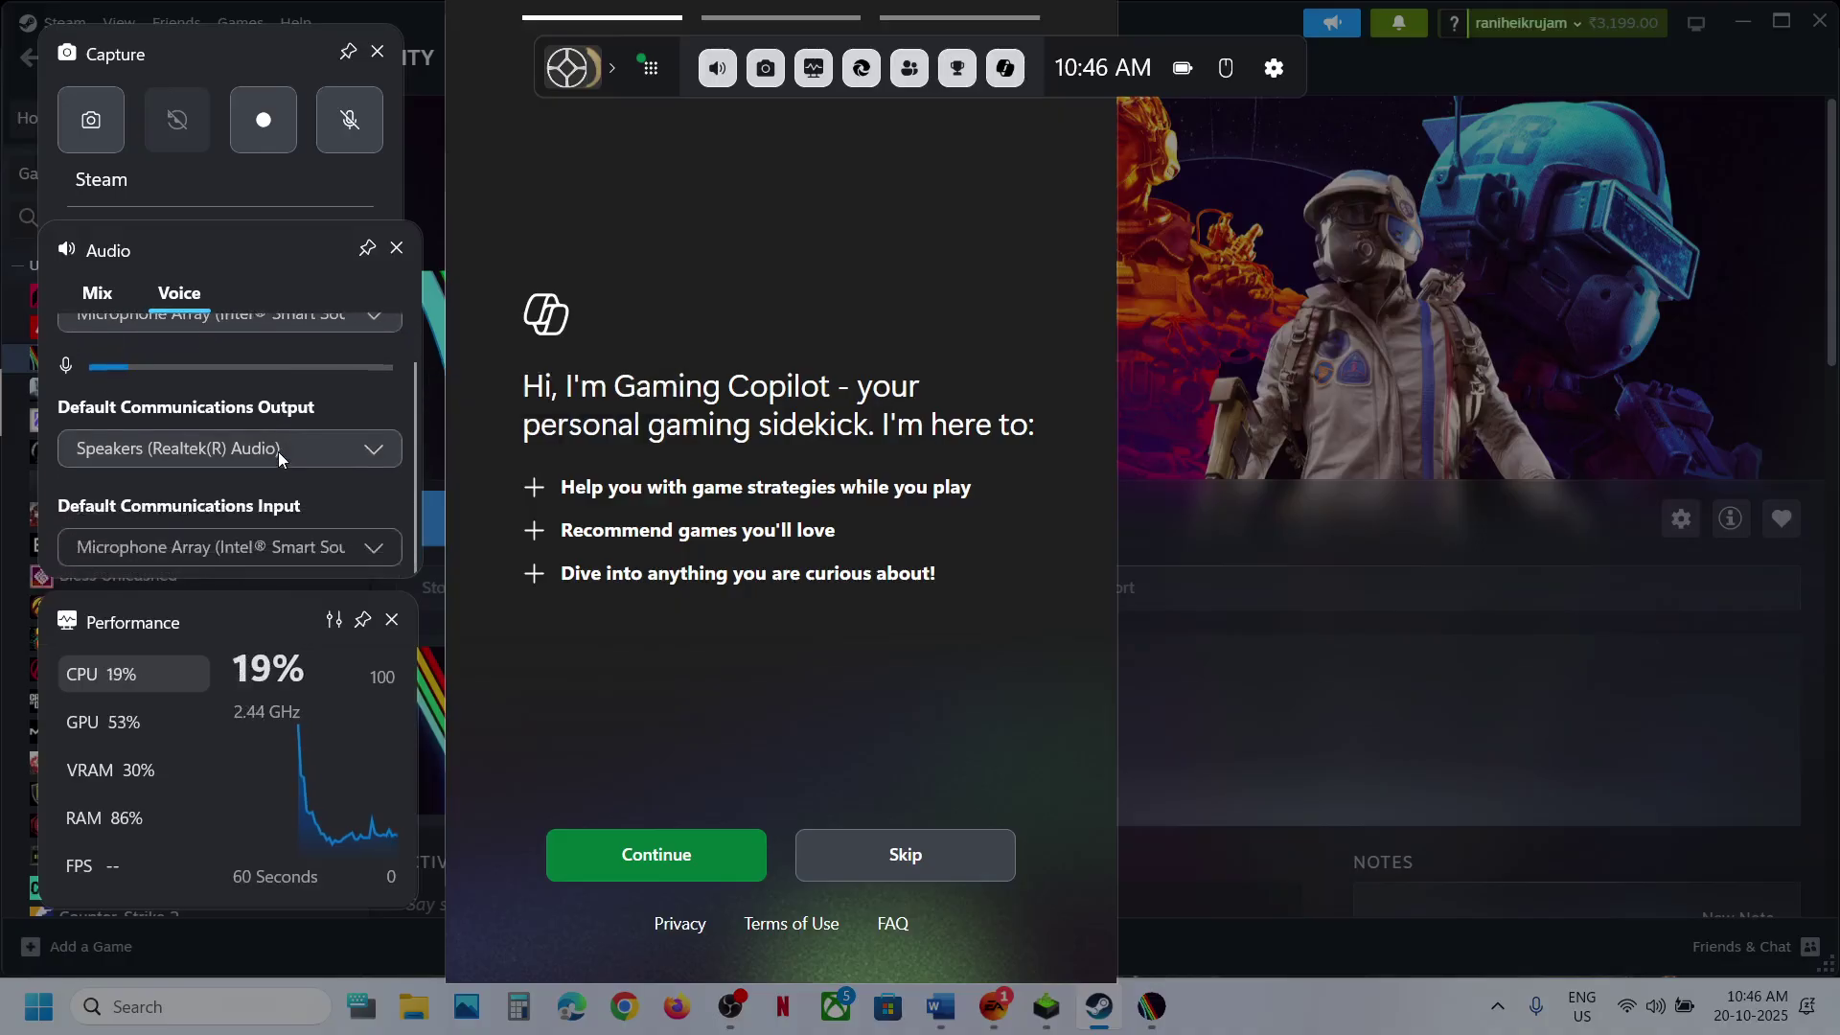
left_click(232, 460)
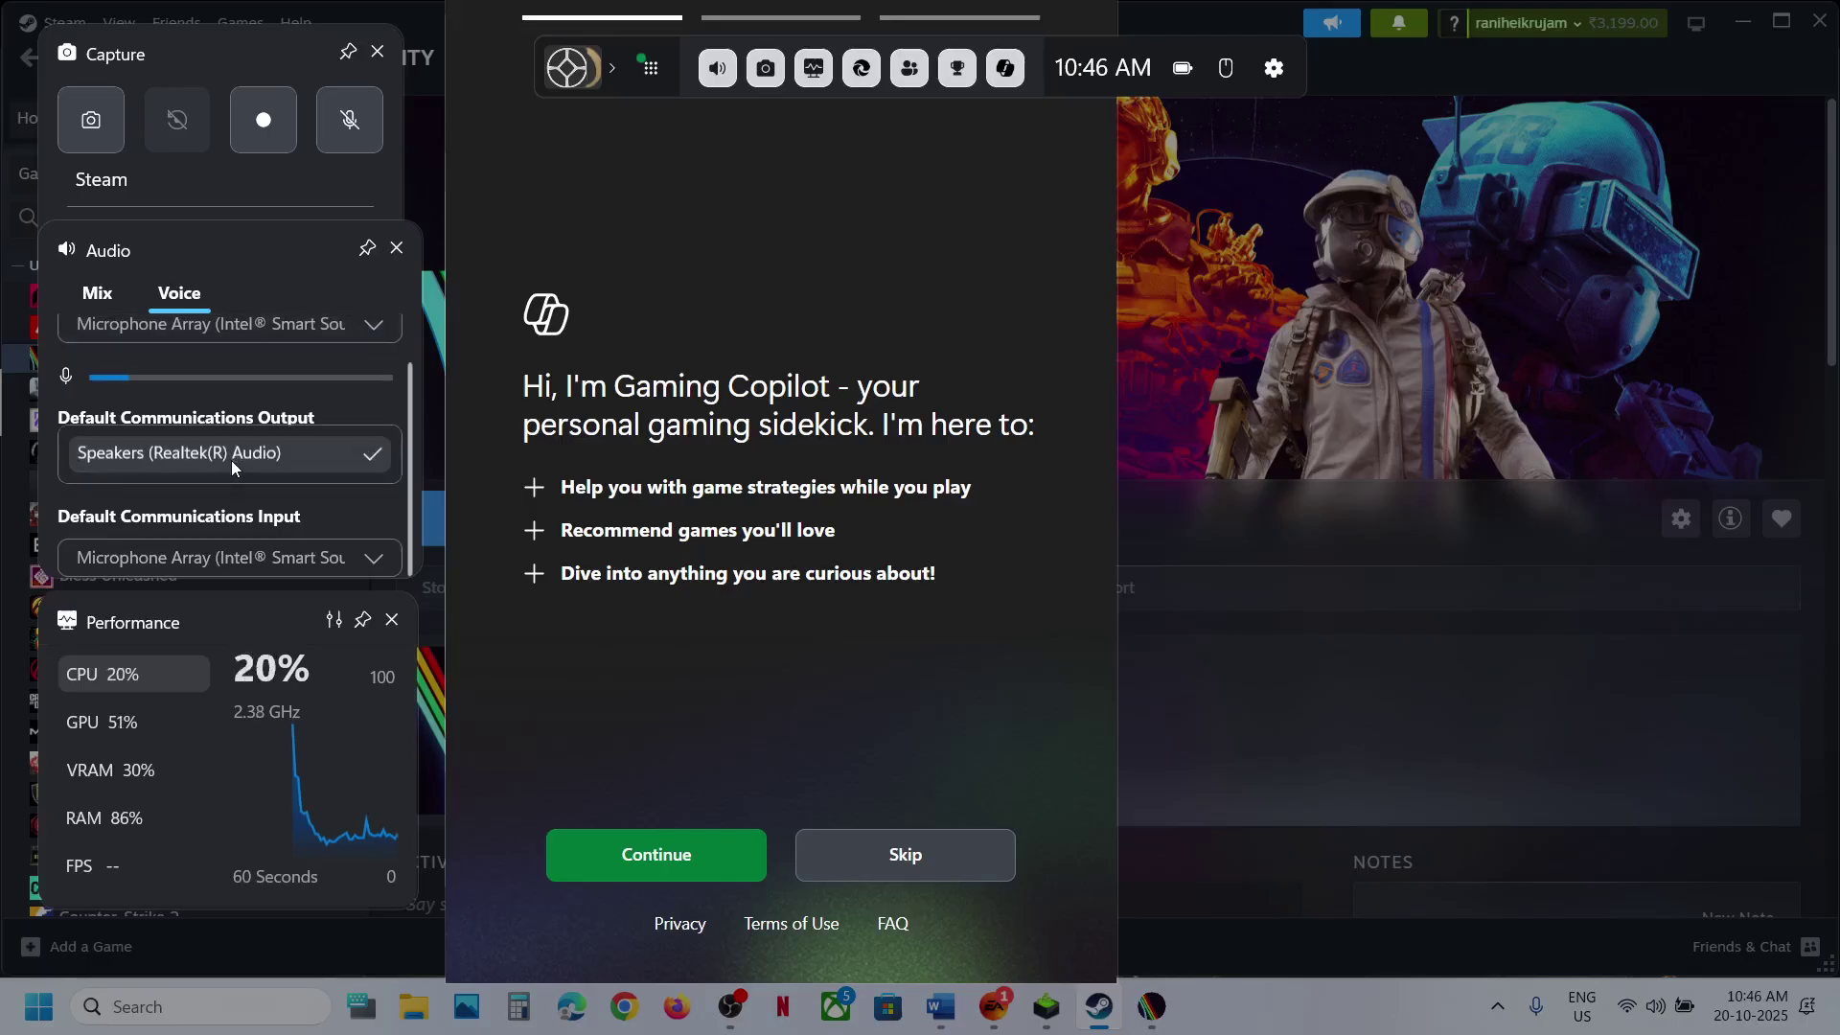
left_click(260, 464)
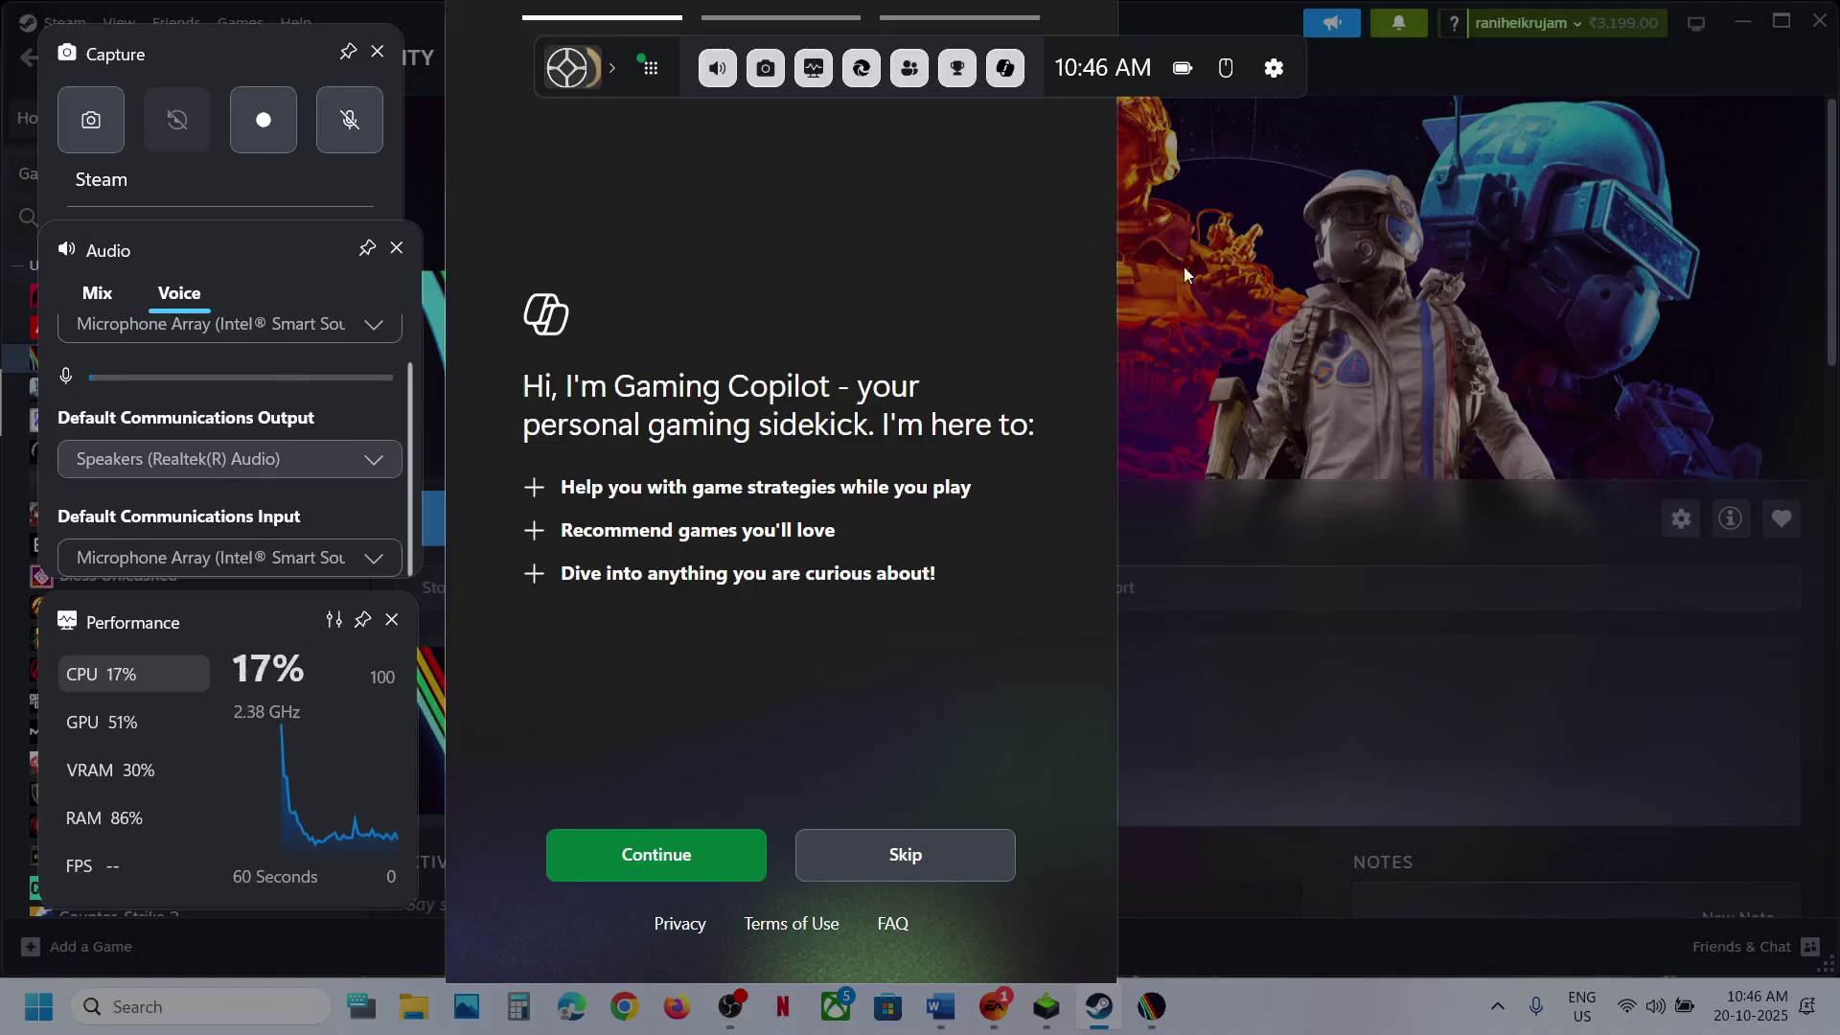
left_click(1351, 385)
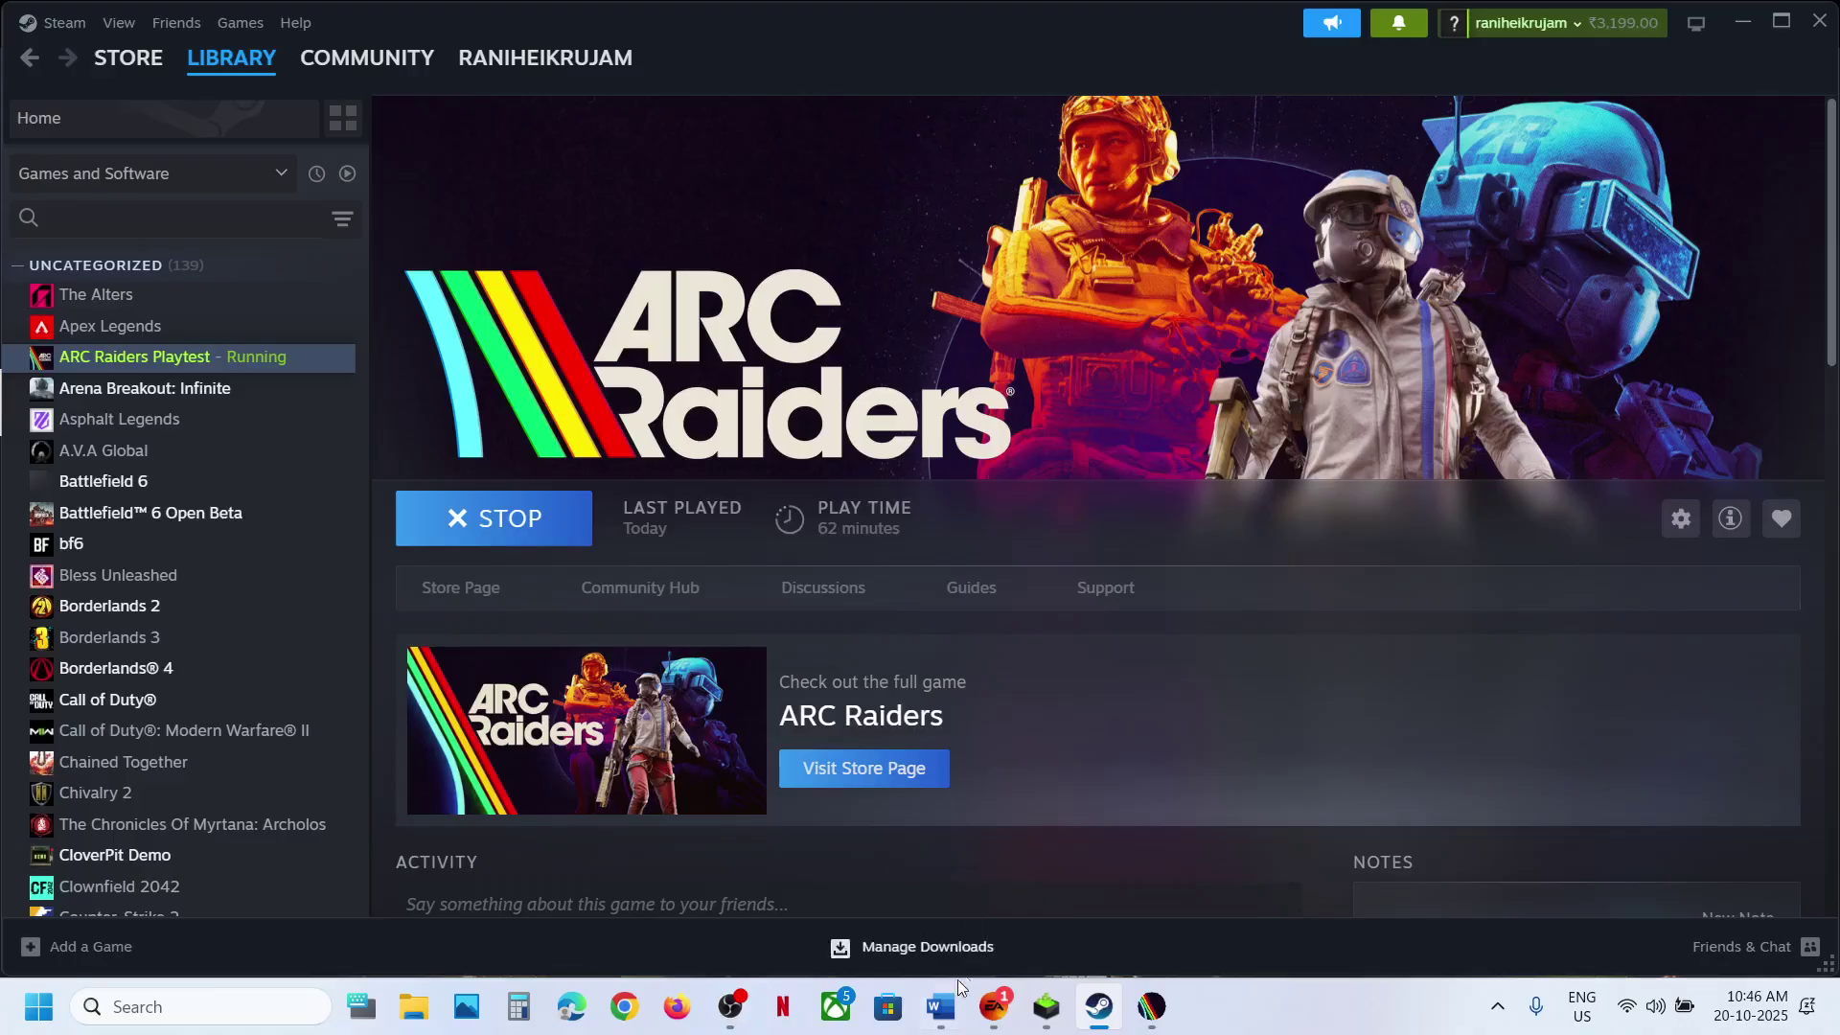
- Read Step 2 of the Word guide and set the ARC Raiders volume to 100 in the Windows volume mixer
left_click(940, 1006)
scroll(802, 731, "down", 1)
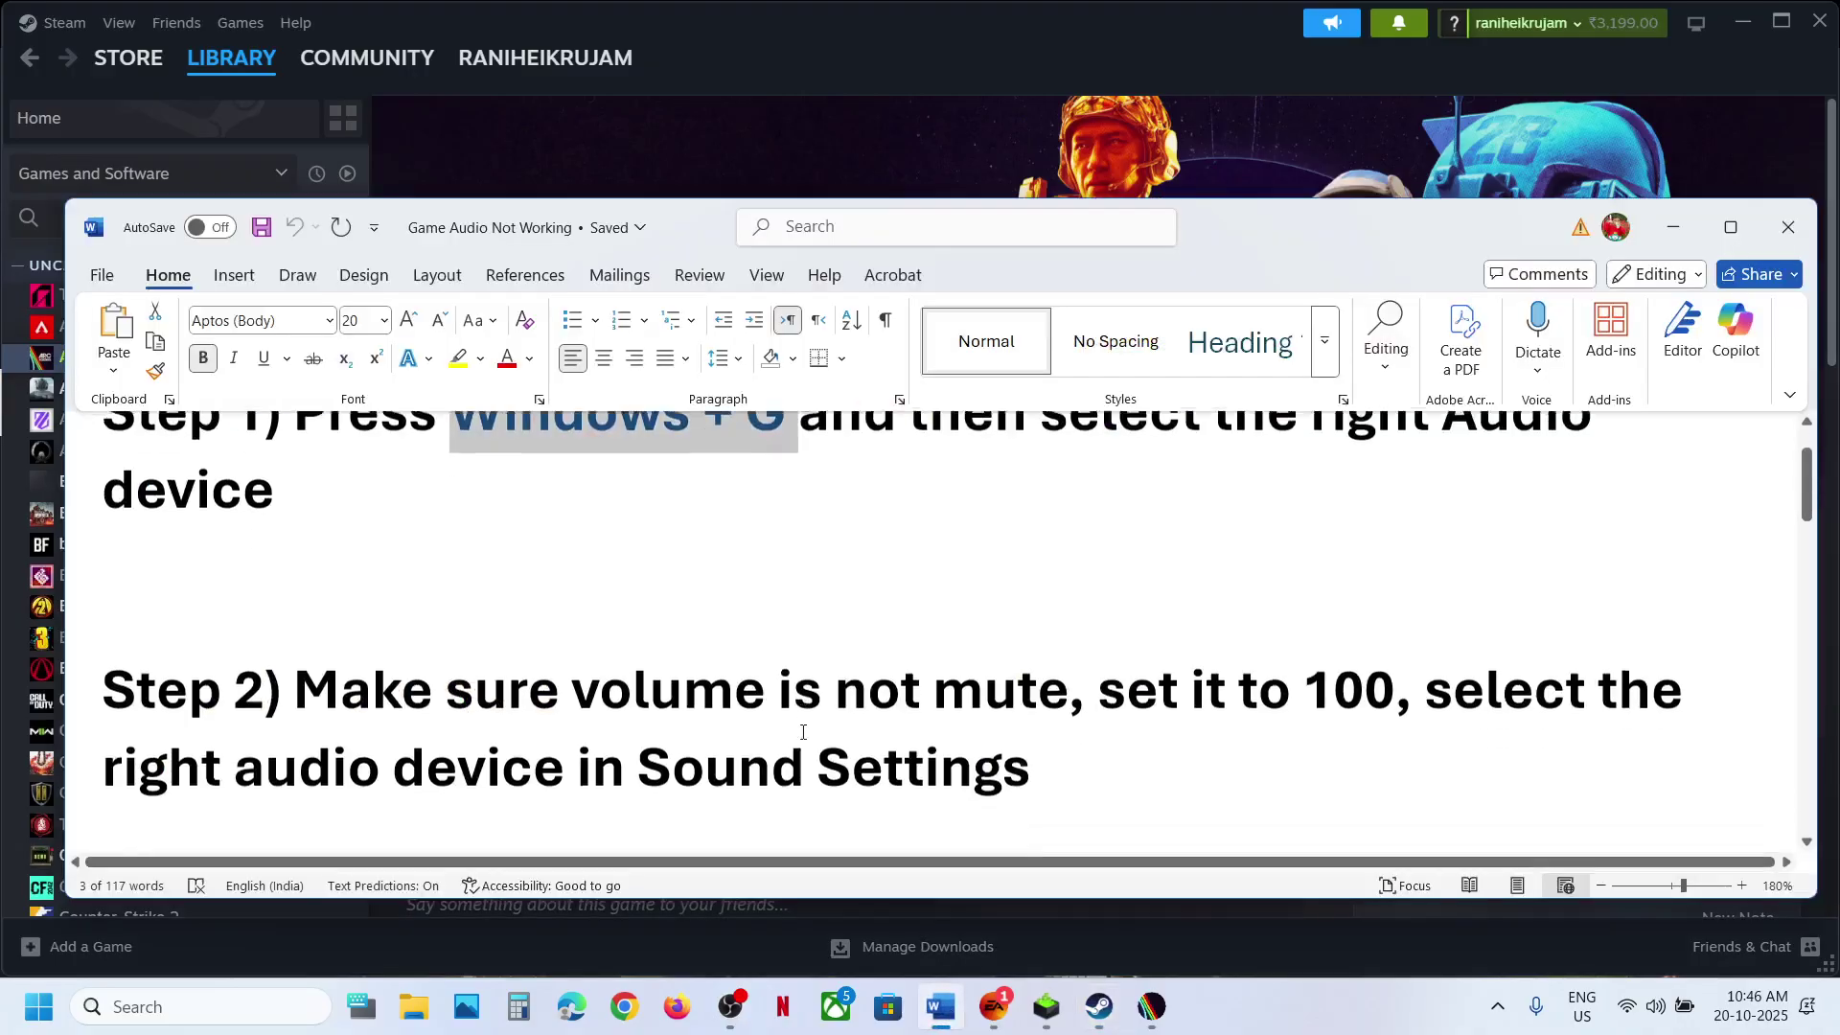
left_click(1192, 159)
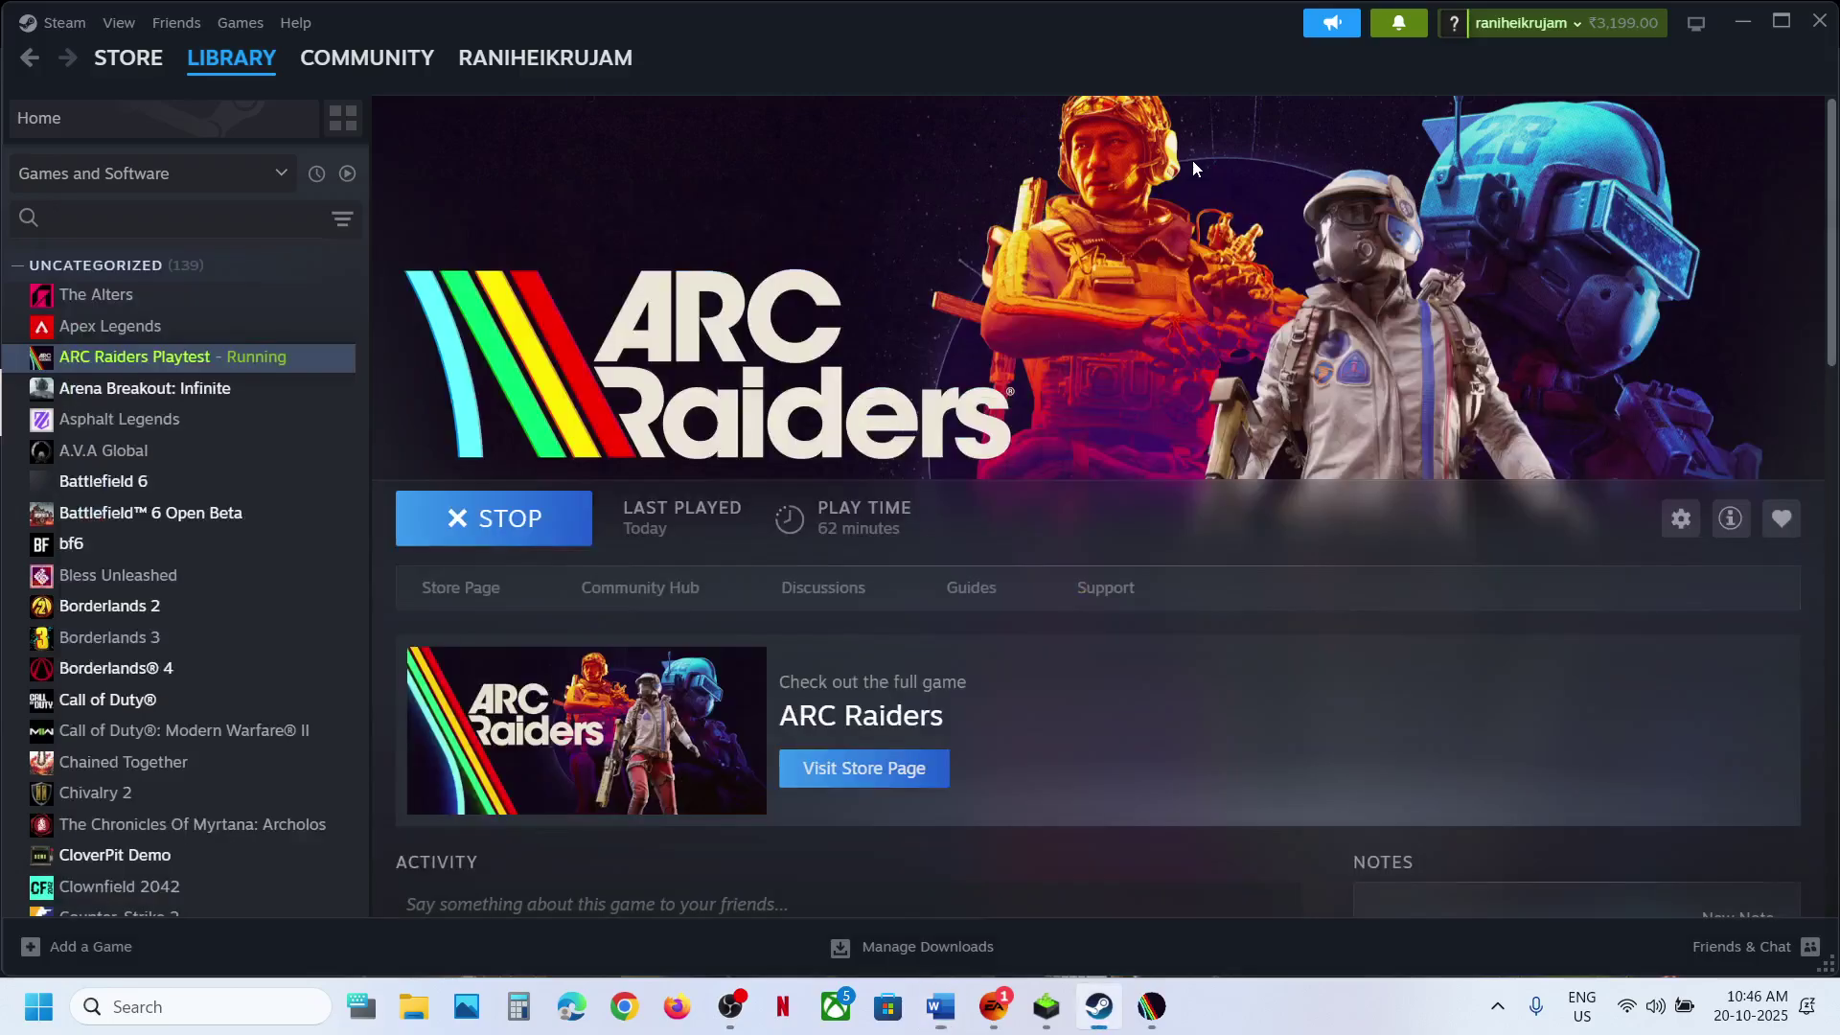
left_click(1652, 1024)
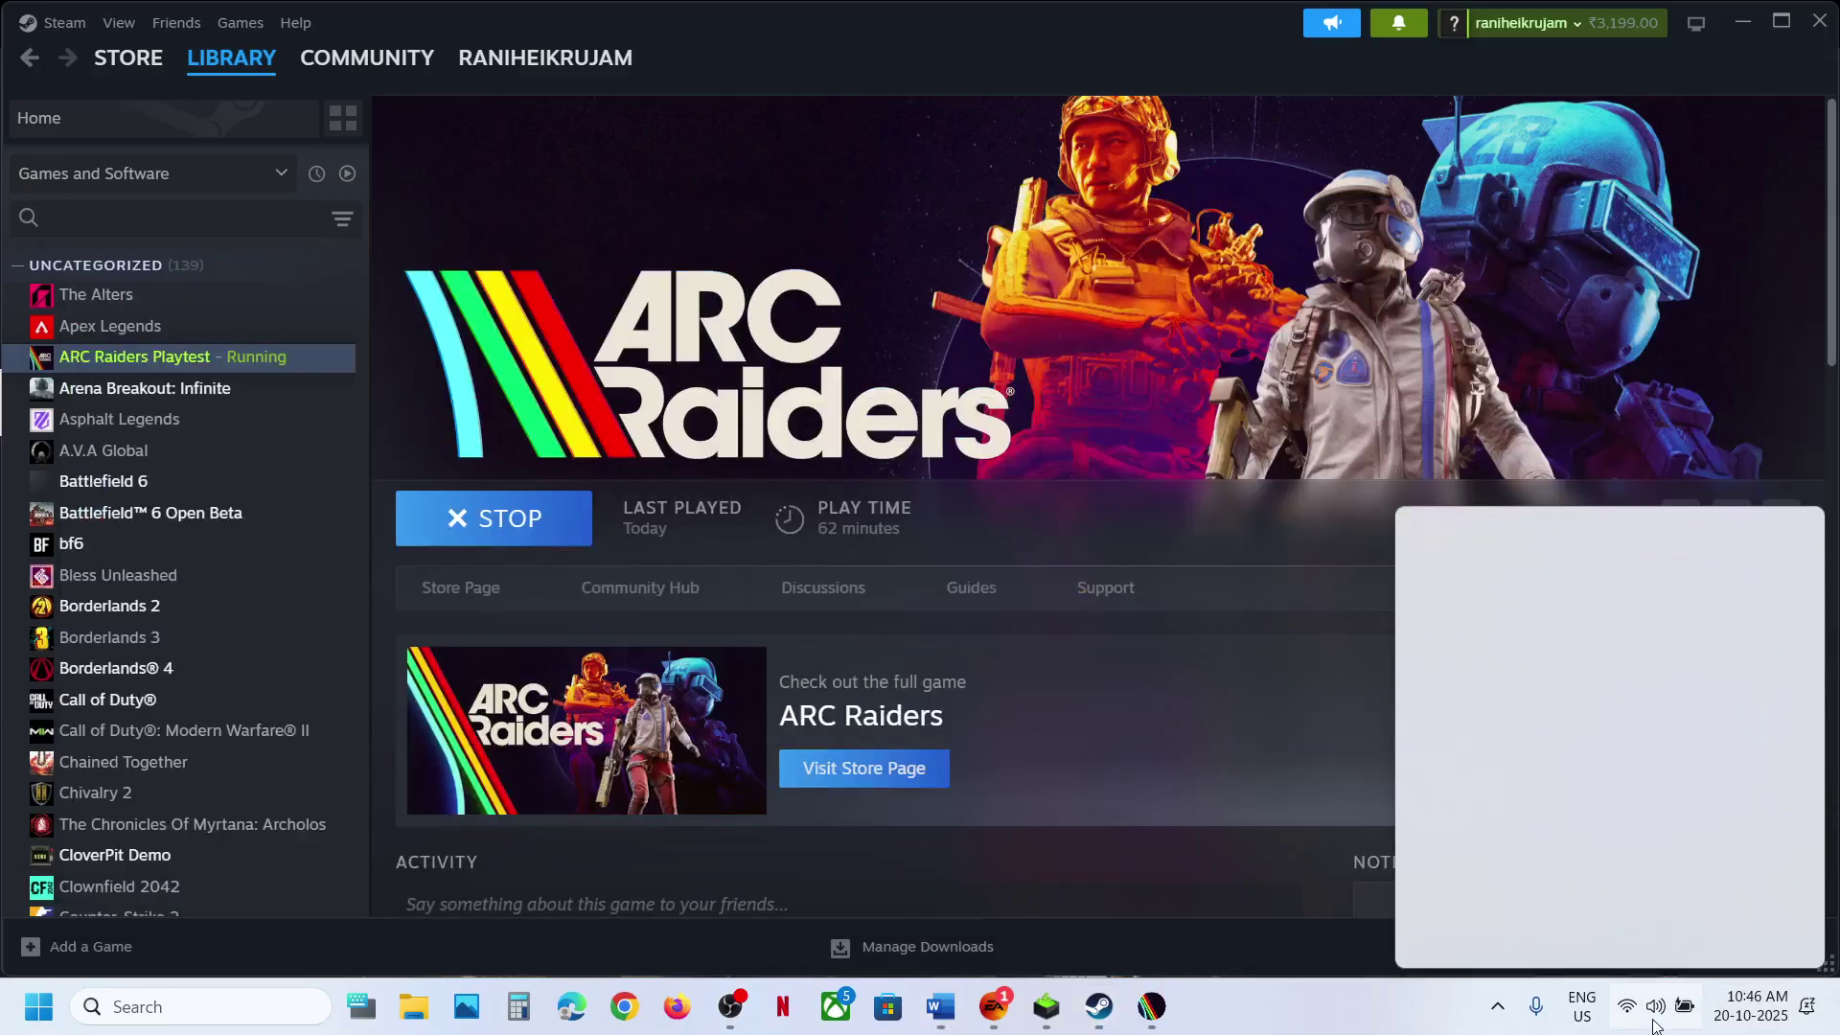
left_click(1780, 867)
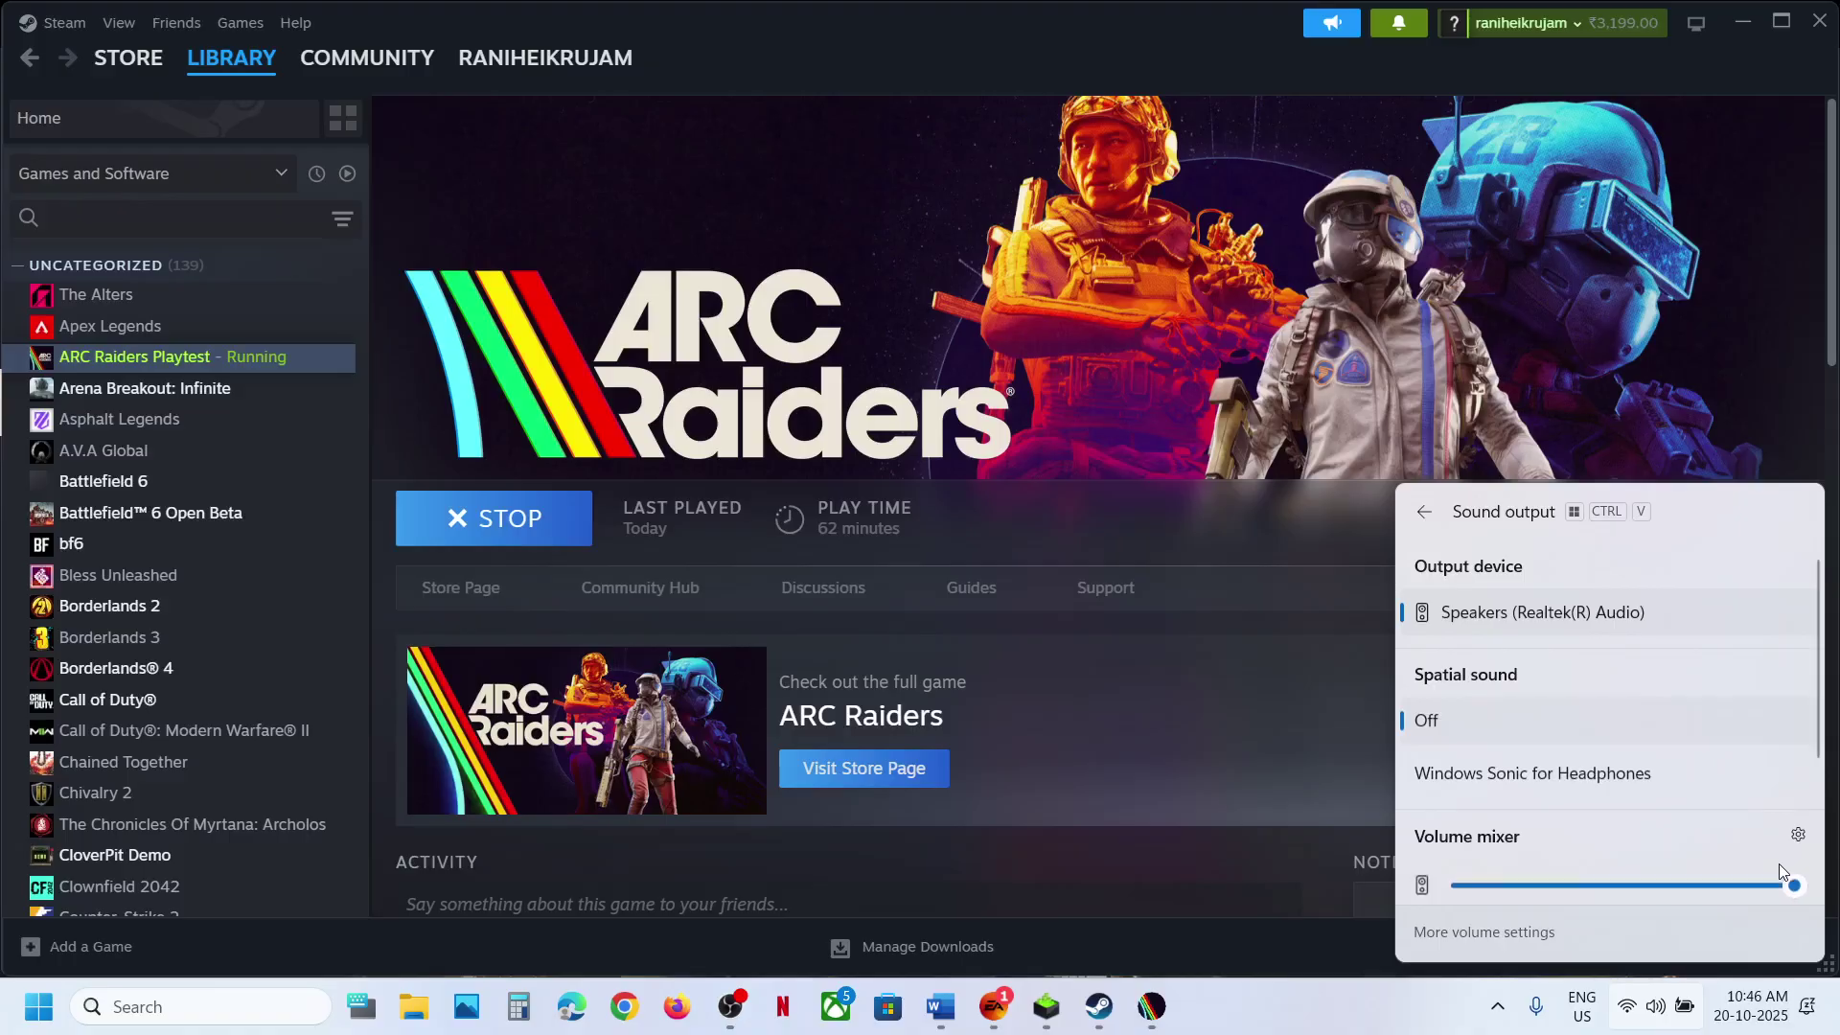
scroll(1562, 831, "down", 3)
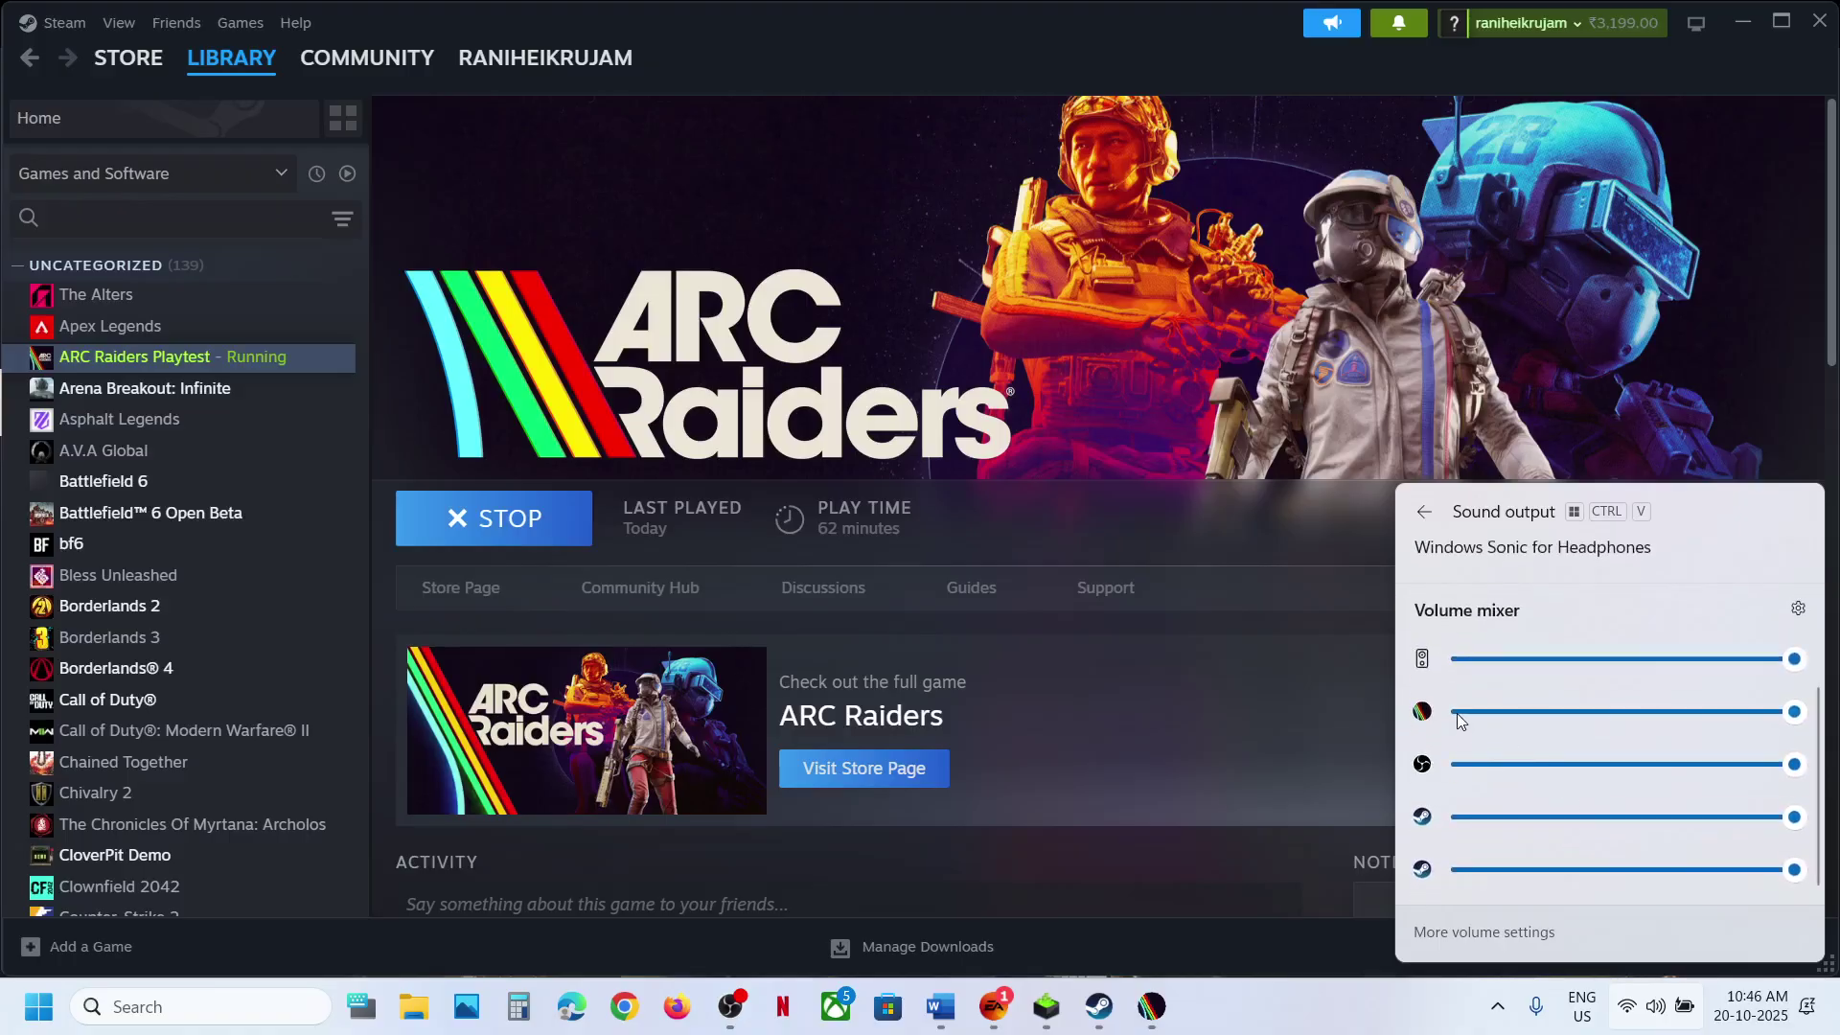
left_click_drag(1458, 721, 1798, 711)
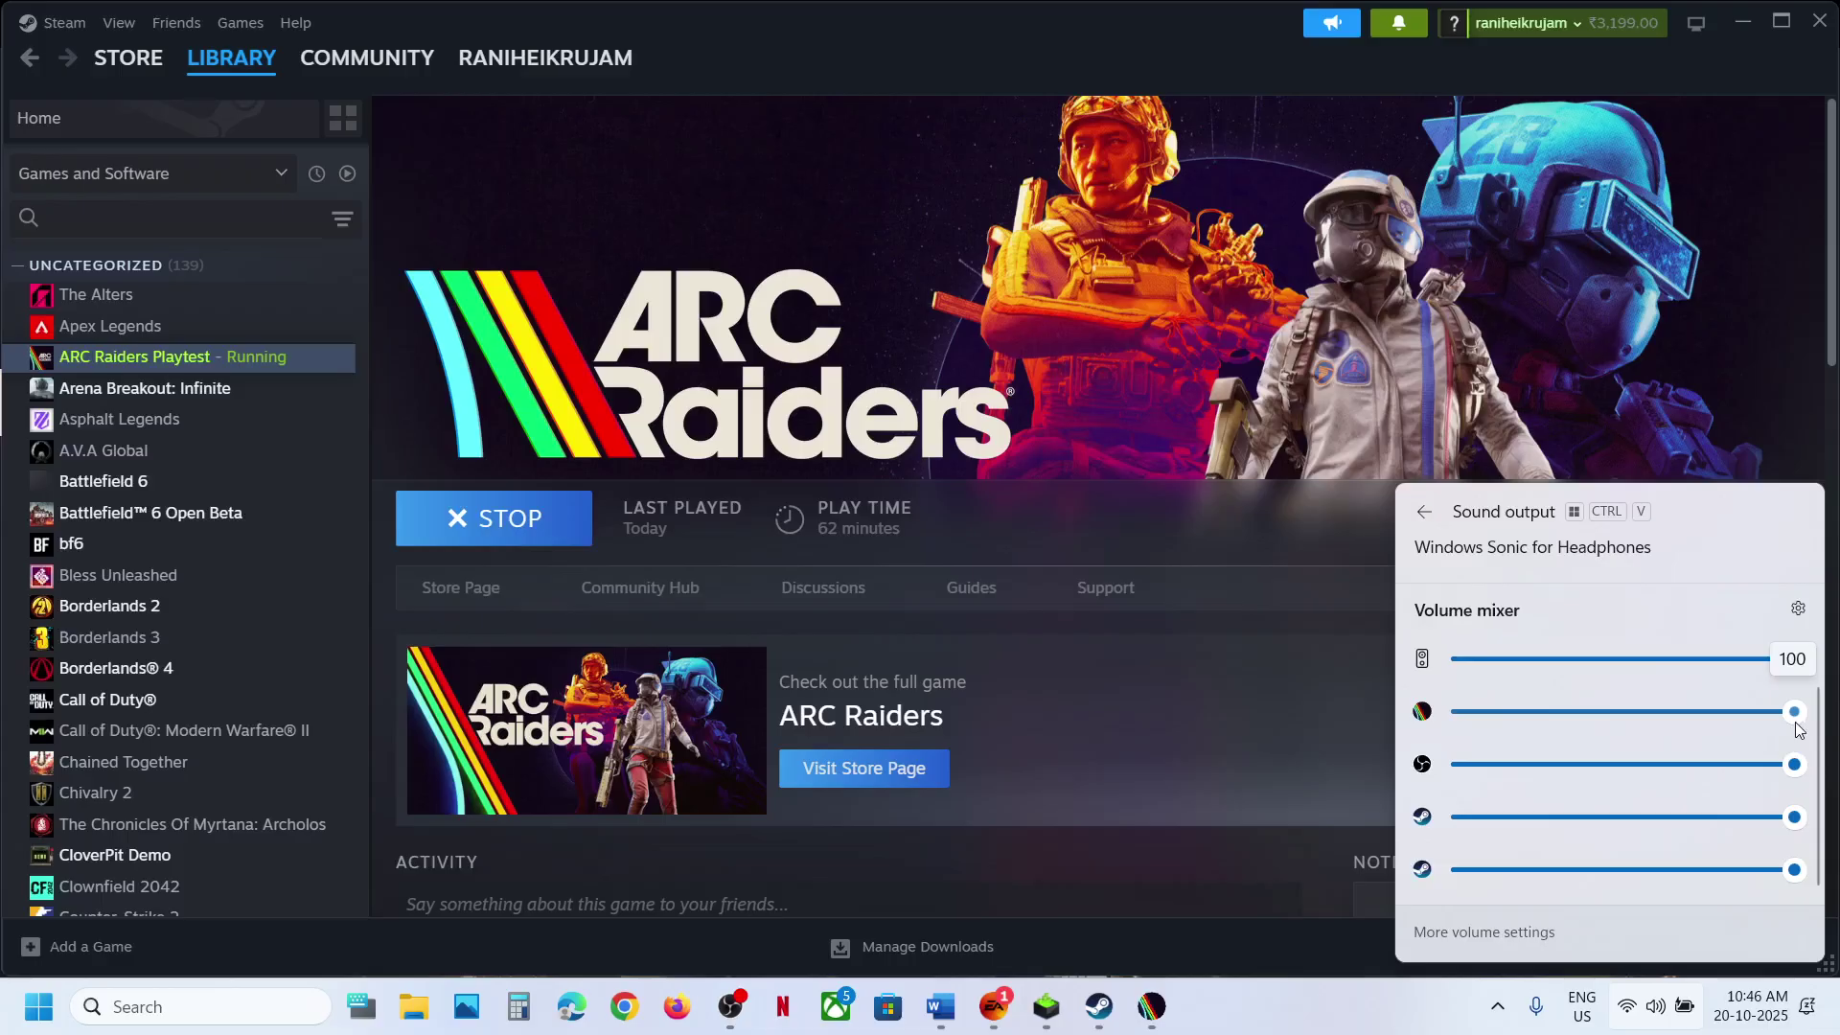
left_click(1124, 769)
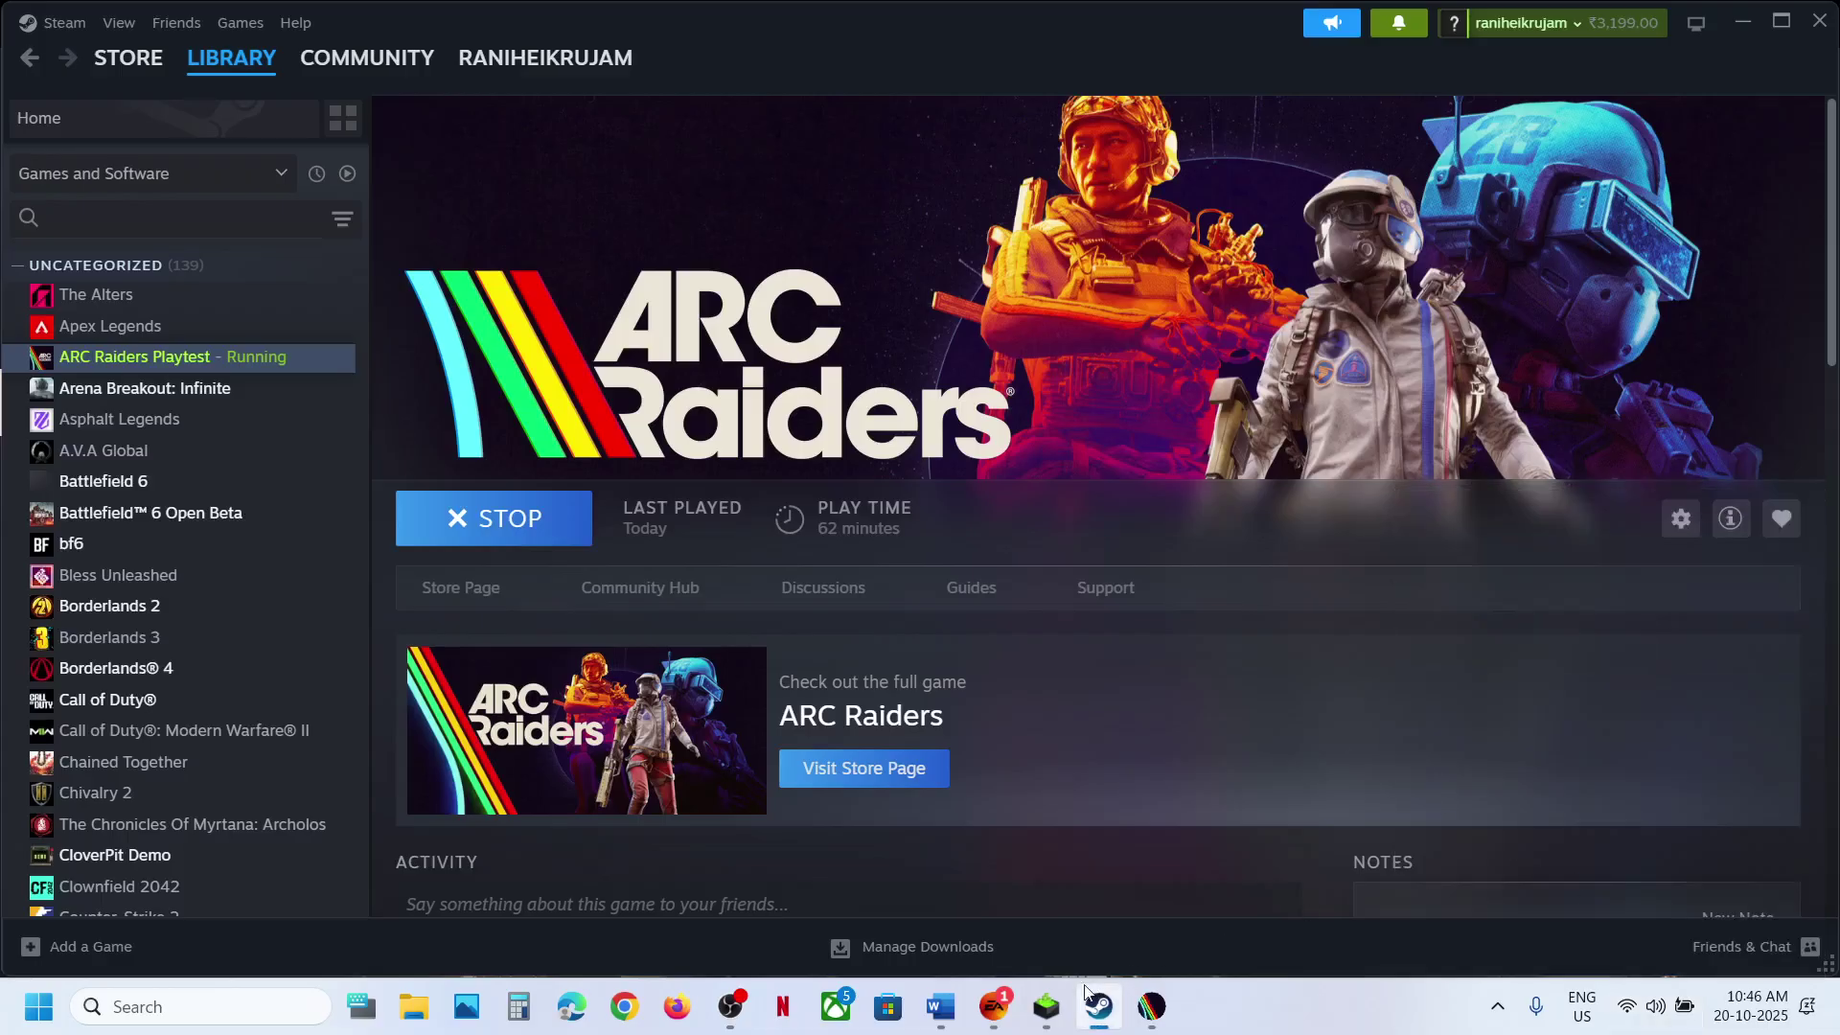
- Check the output device and volume in the Windows Sound settings, and close Settings
right_click(1657, 1010)
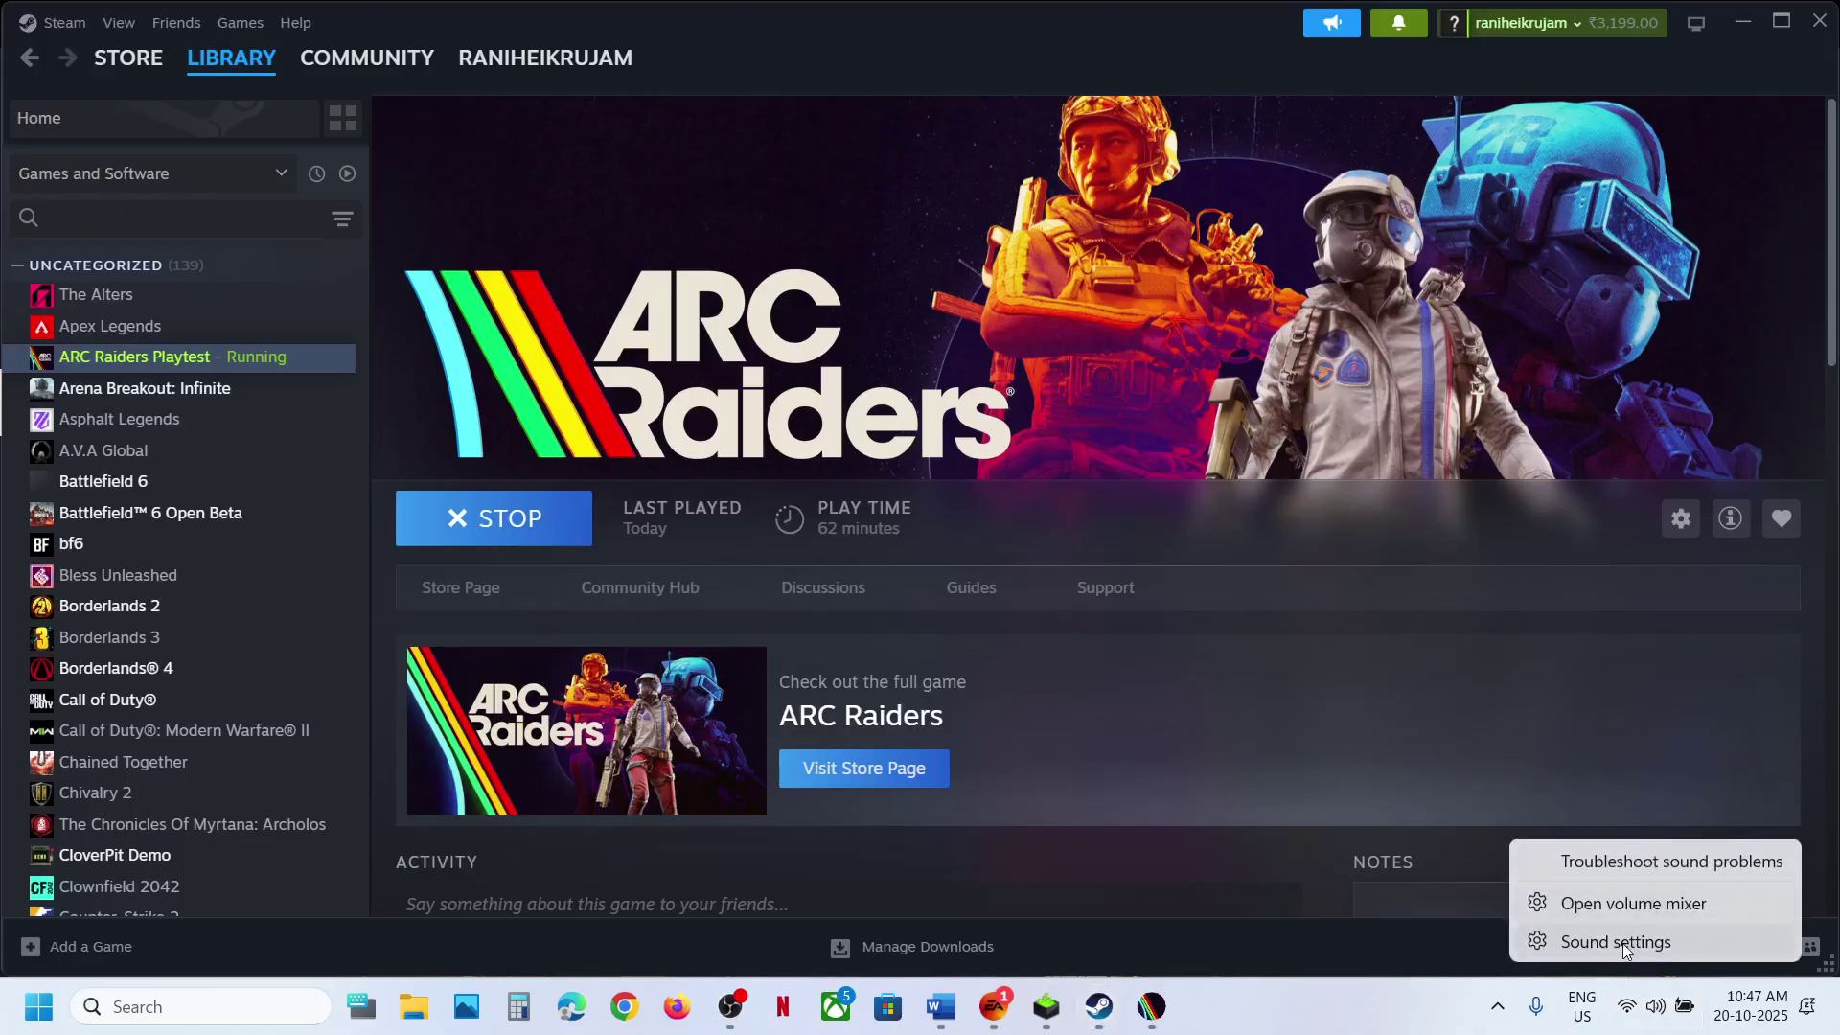
left_click(1626, 945)
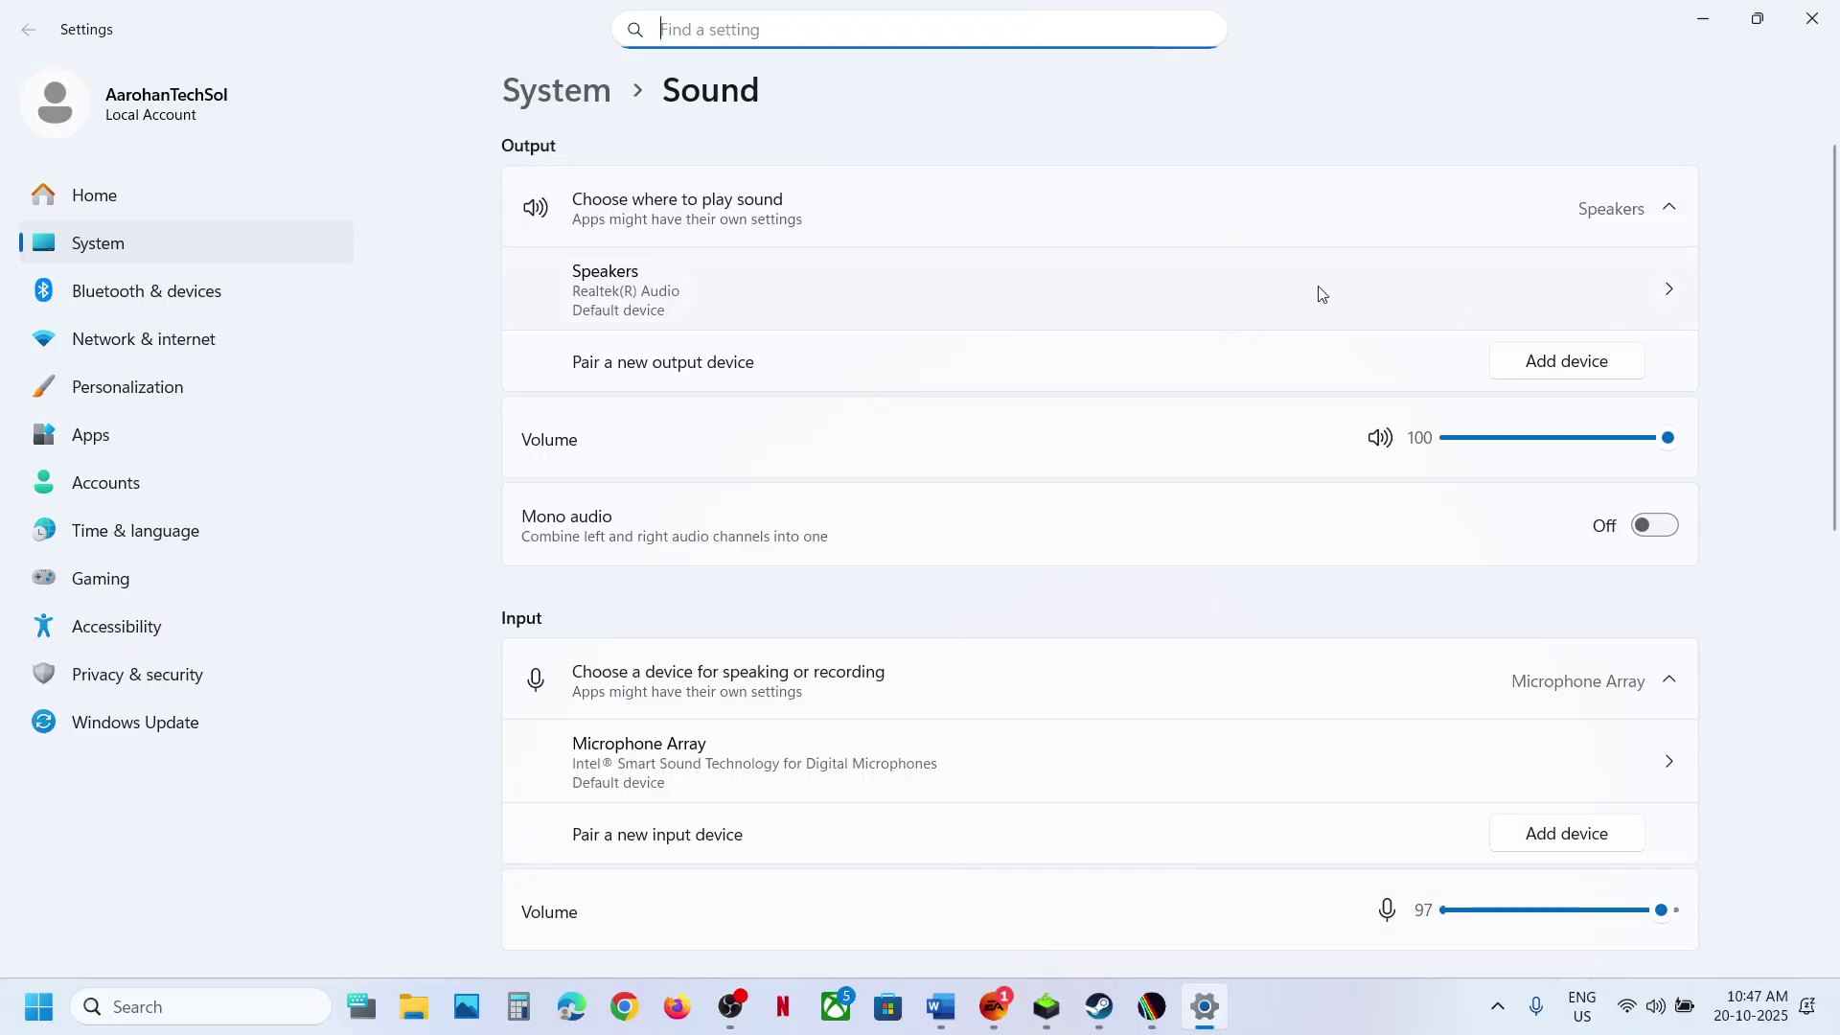
left_click(1811, 18)
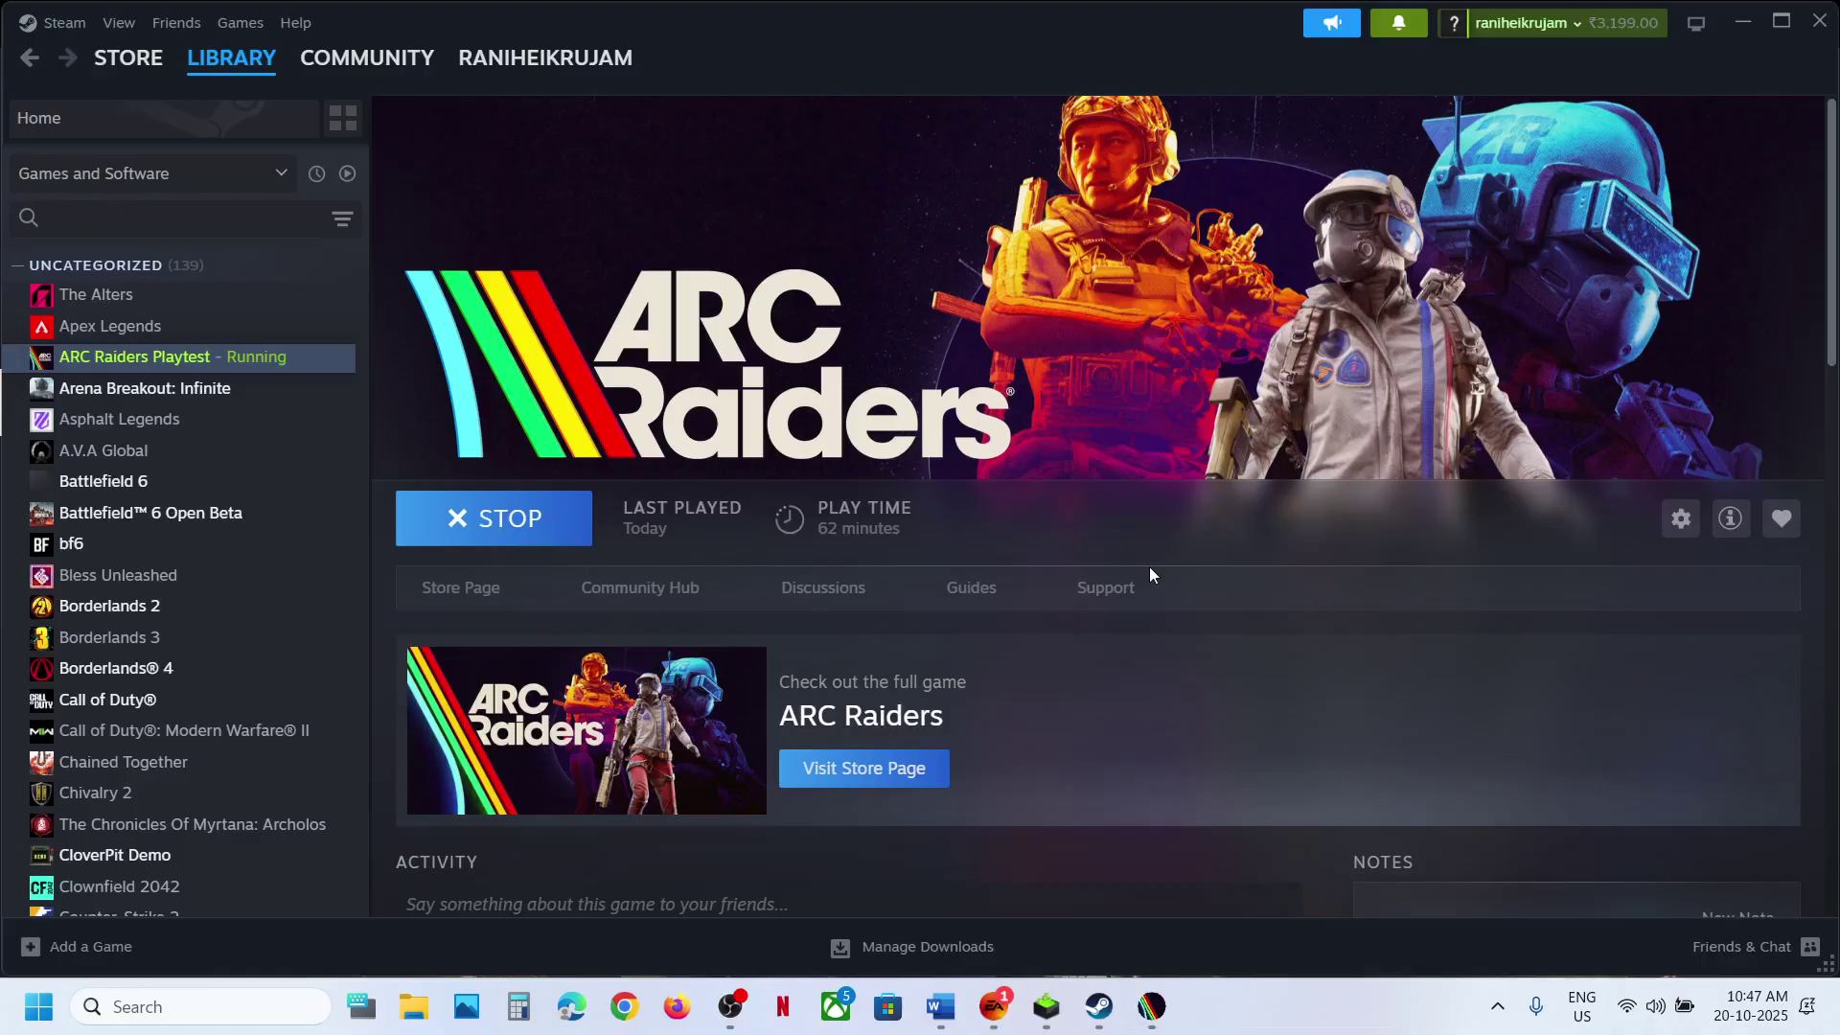
- Read Step 3 of the Word guide and stop the running ARC Raiders Playtest from its Steam library page
left_click(933, 1017)
scroll(843, 739, "down", 3)
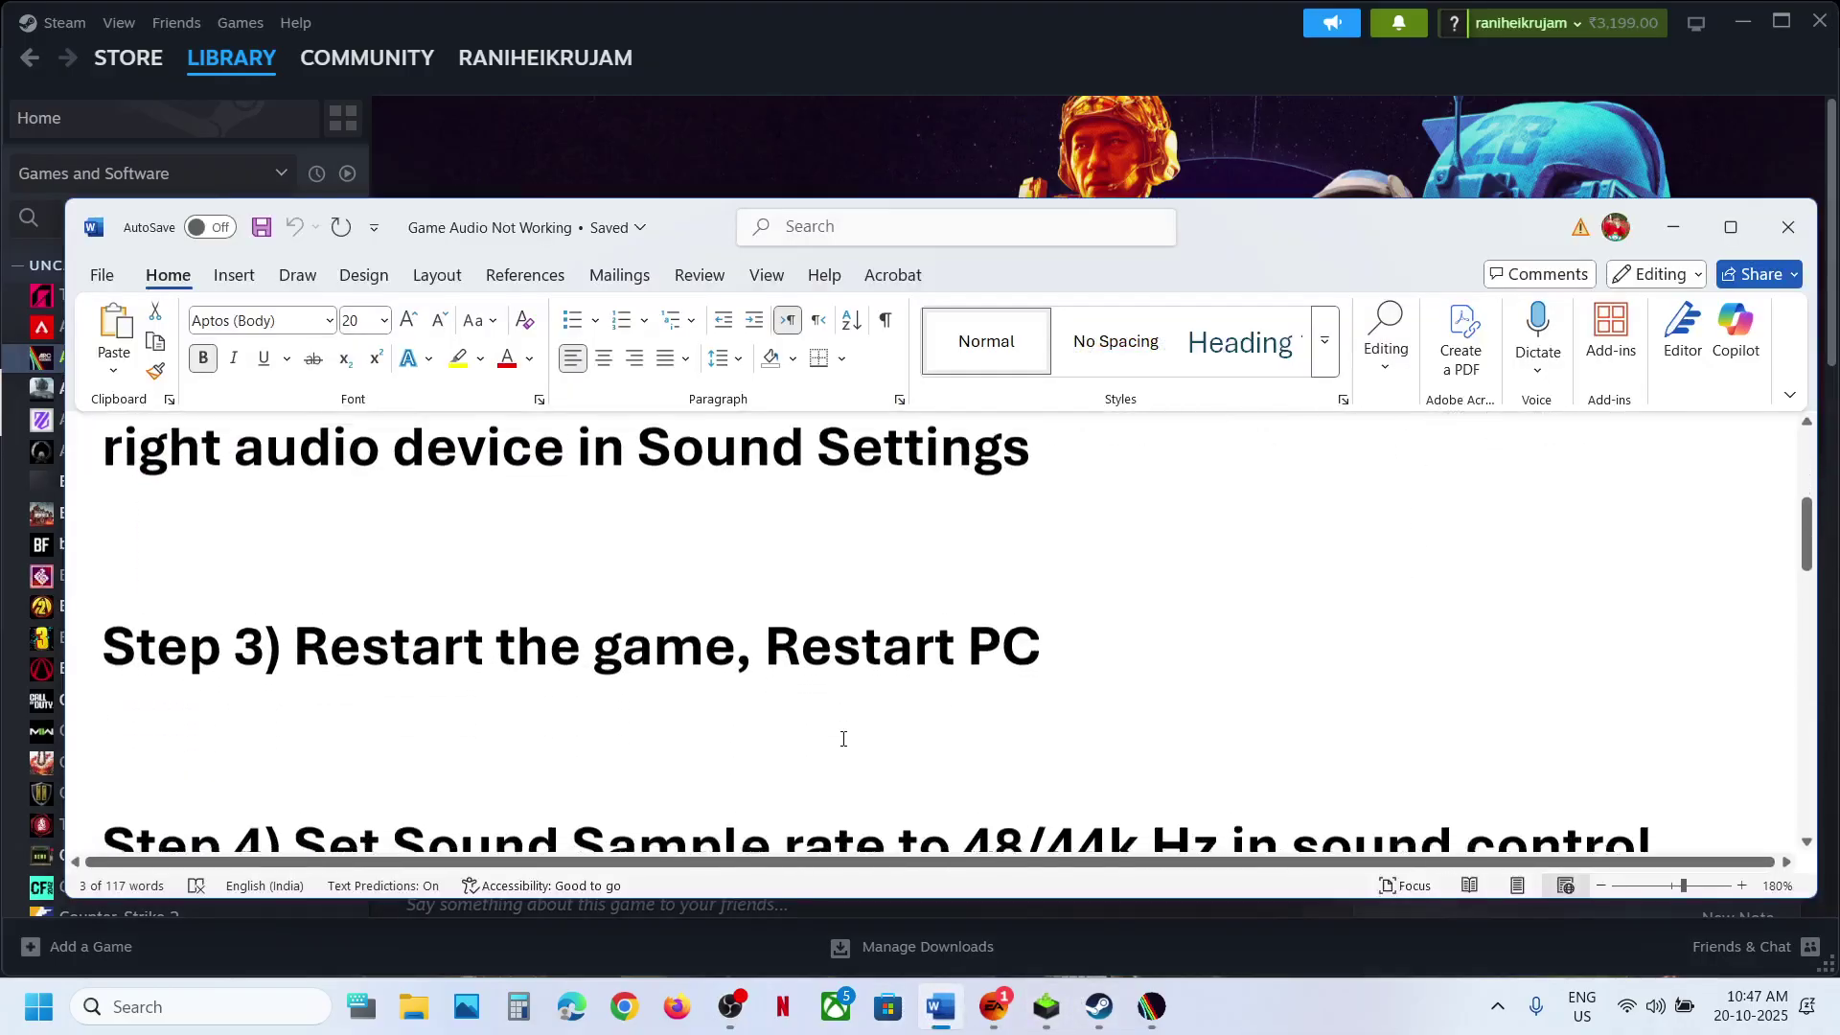
left_click(784, 145)
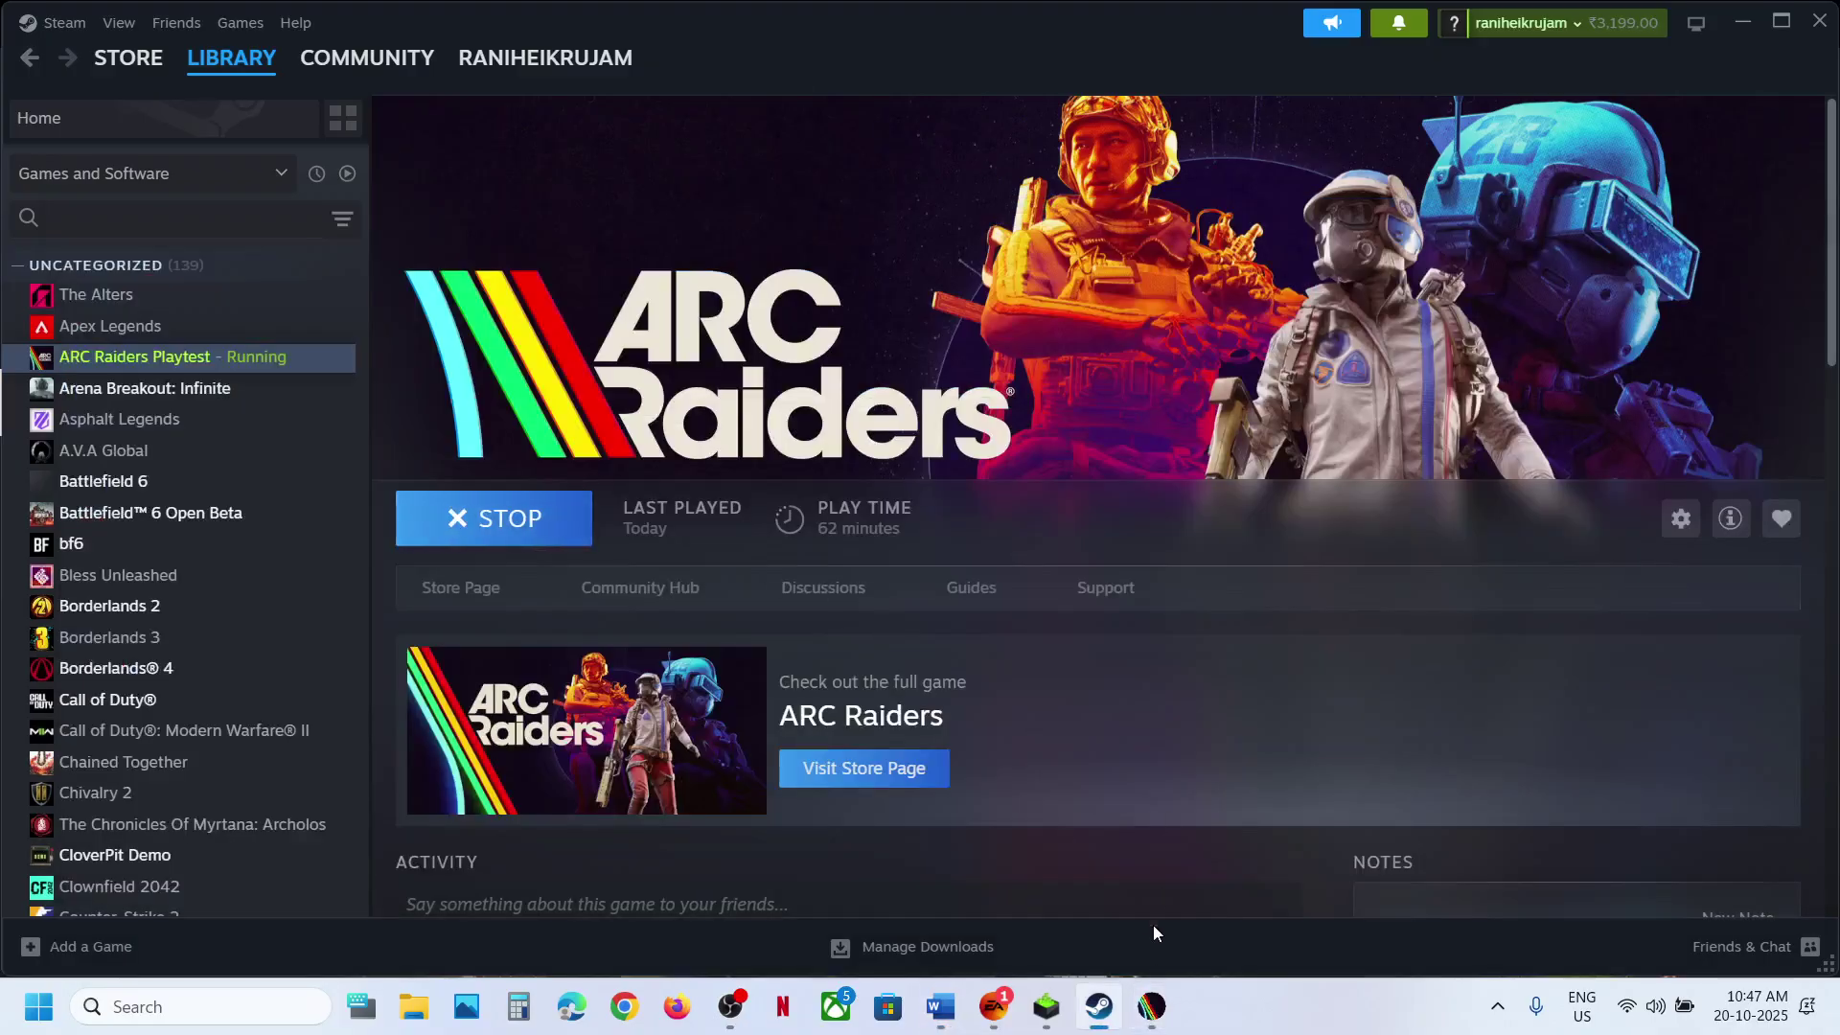
left_click(1151, 1008)
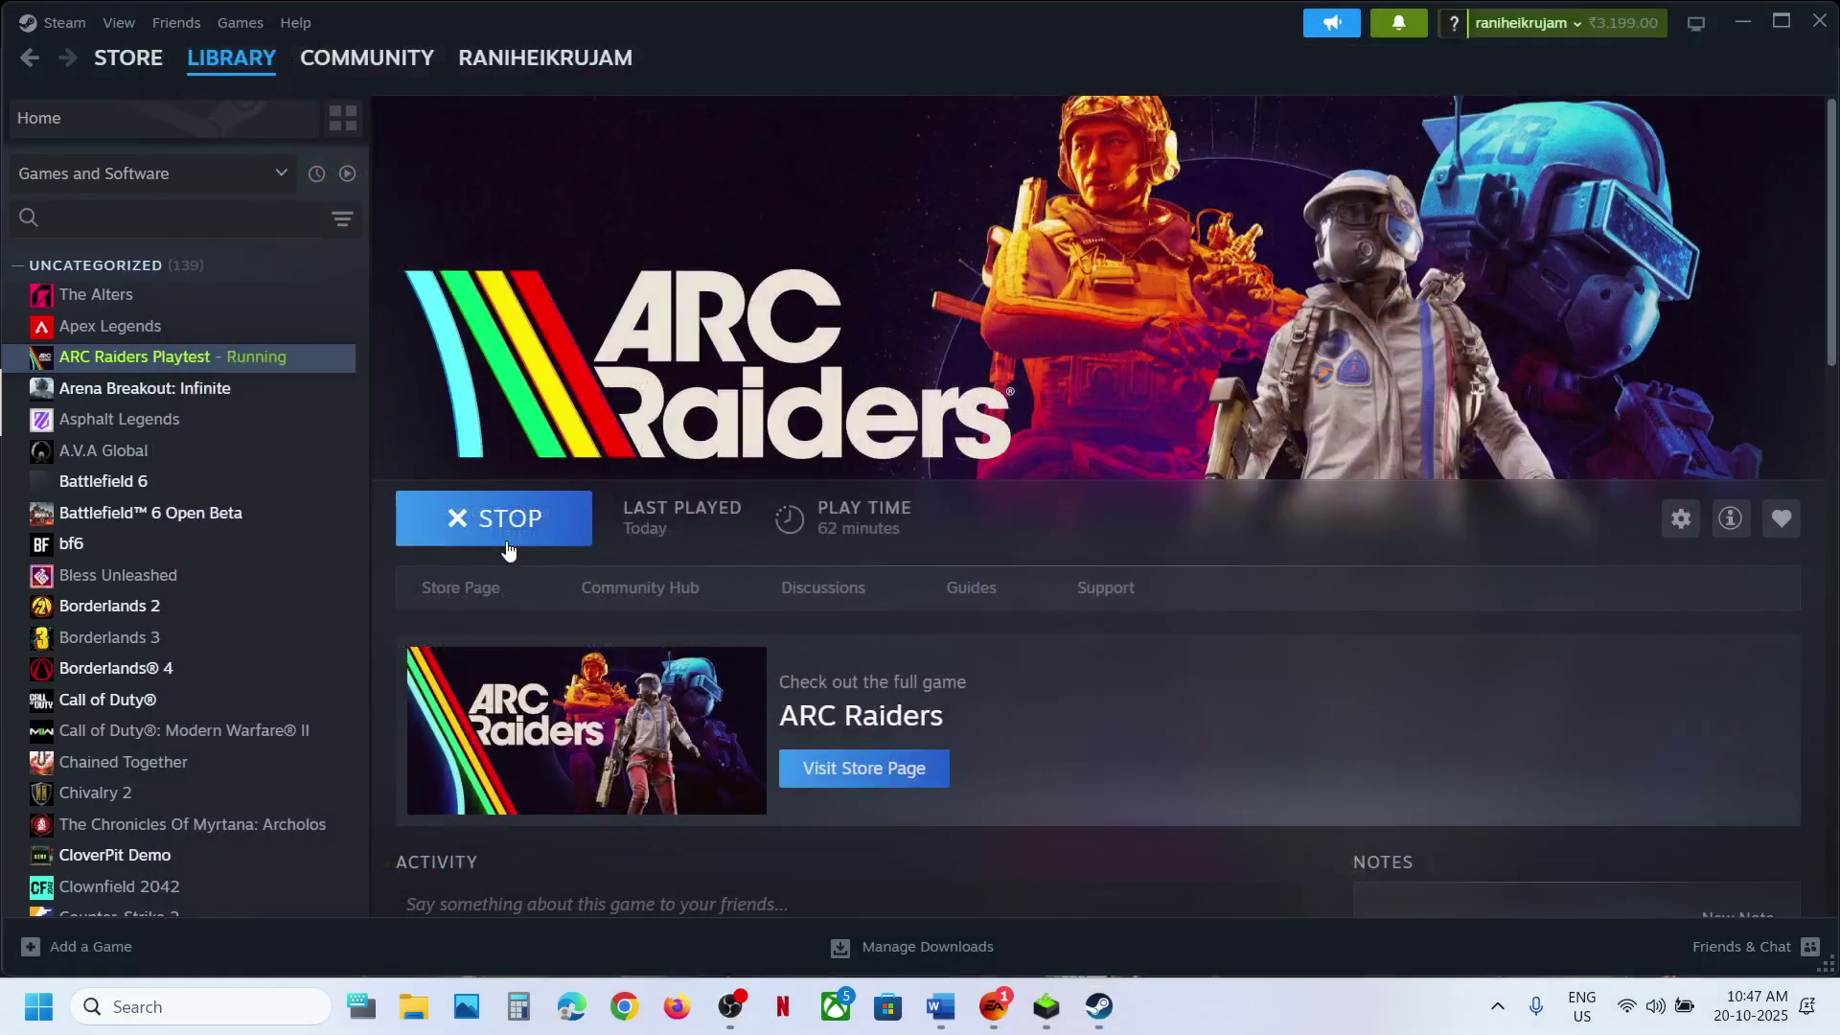
left_click(508, 536)
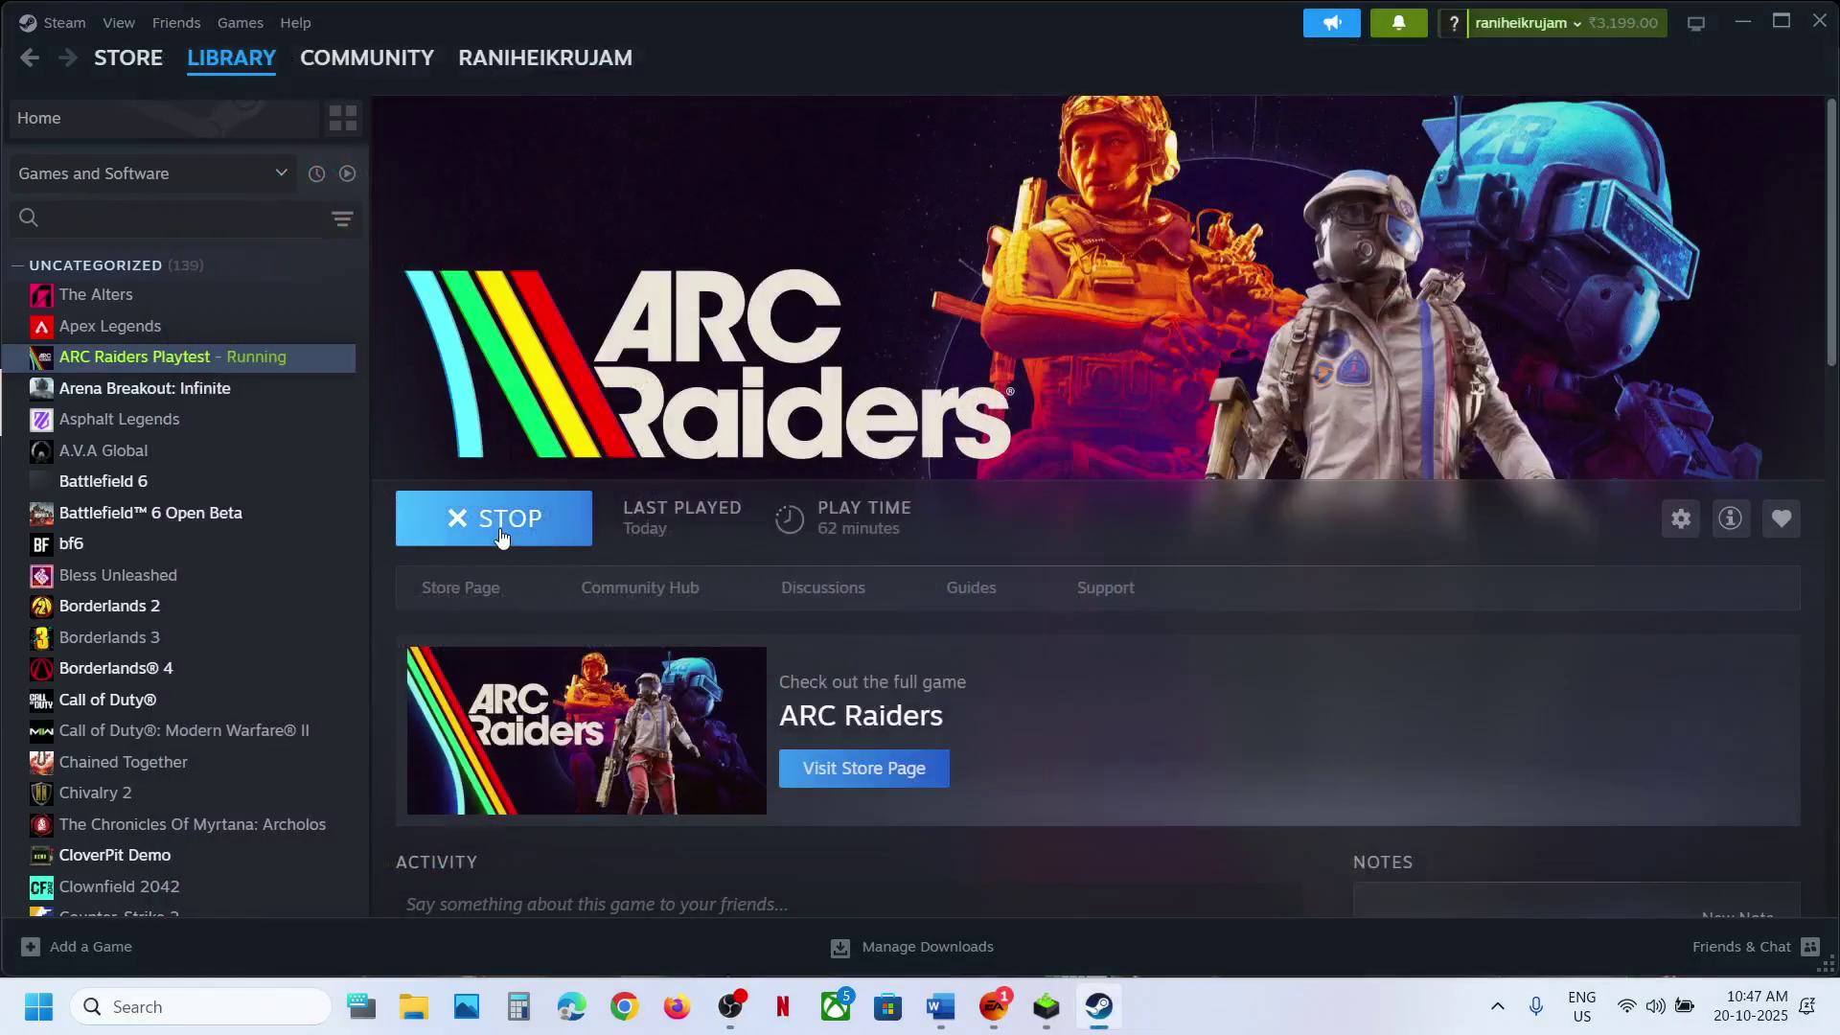
left_click(881, 551)
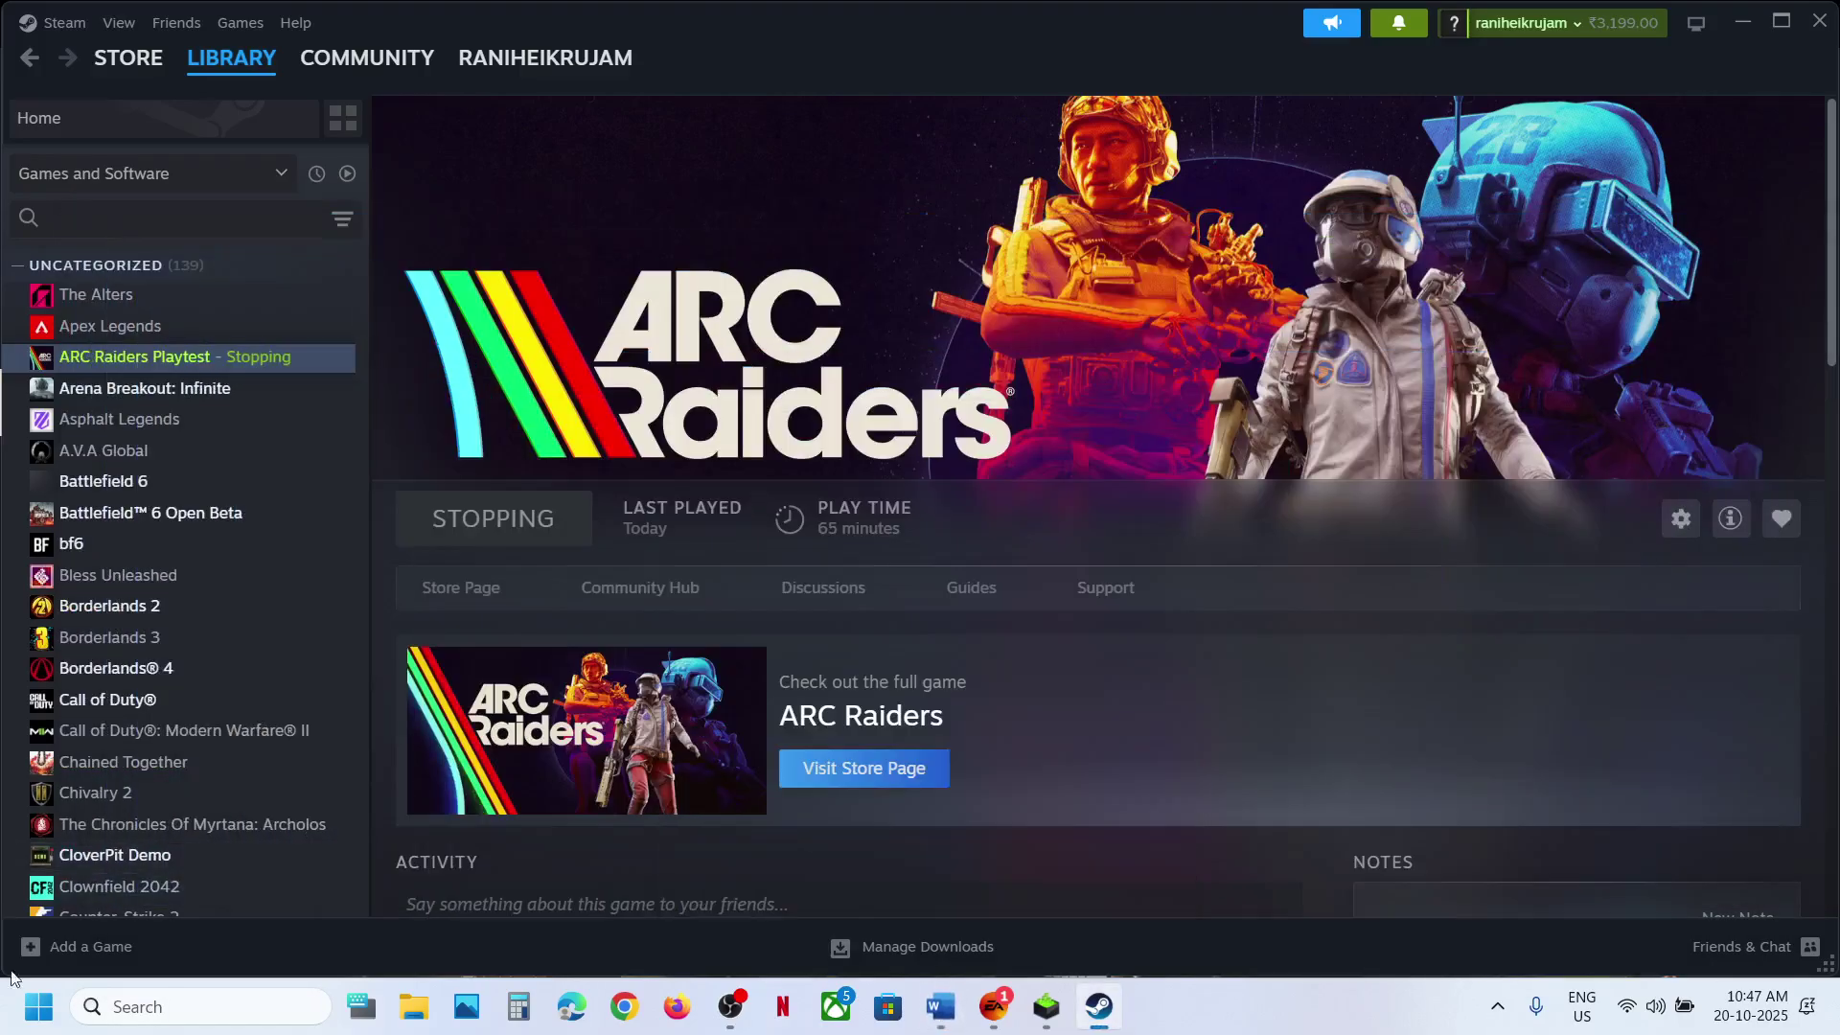
- Look at the computer's power options for restarting the PC and dismiss them
left_click(38, 1006)
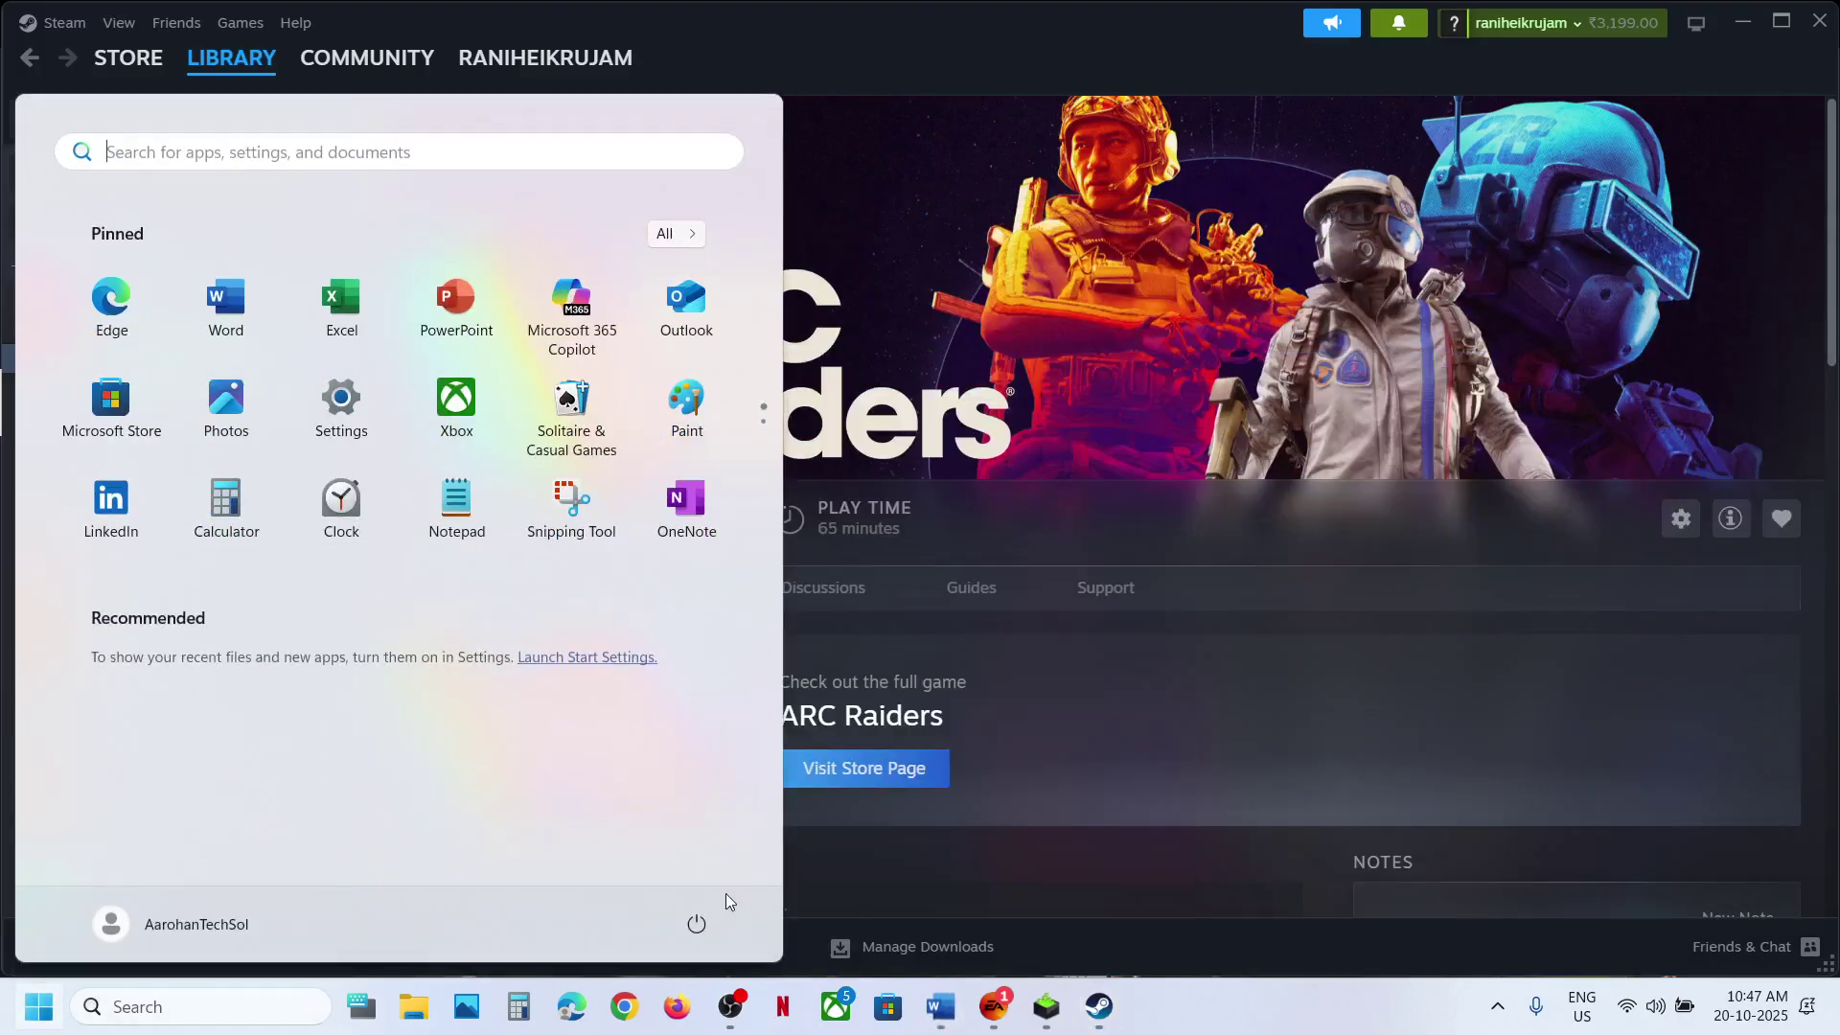
left_click(696, 924)
left_click(1136, 381)
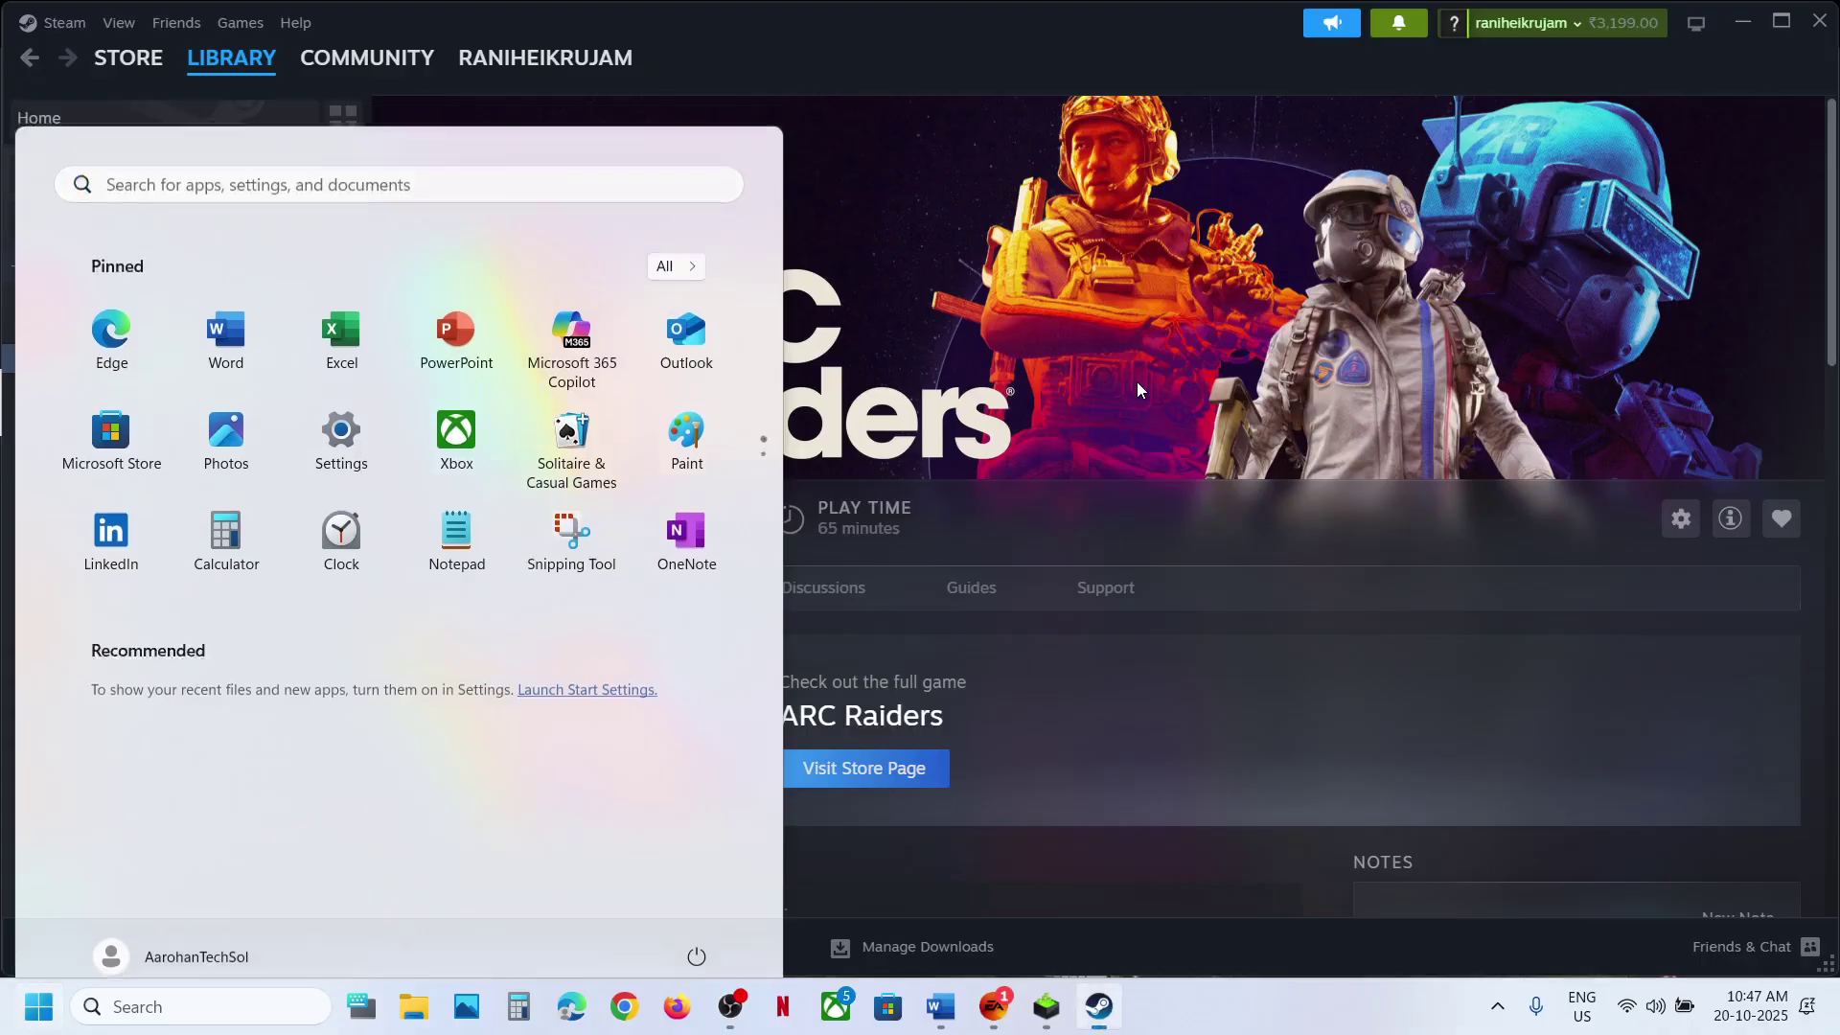
- Read Step 4 of the Word guide, about the sound sample rate, and return to Steam
left_click(940, 1006)
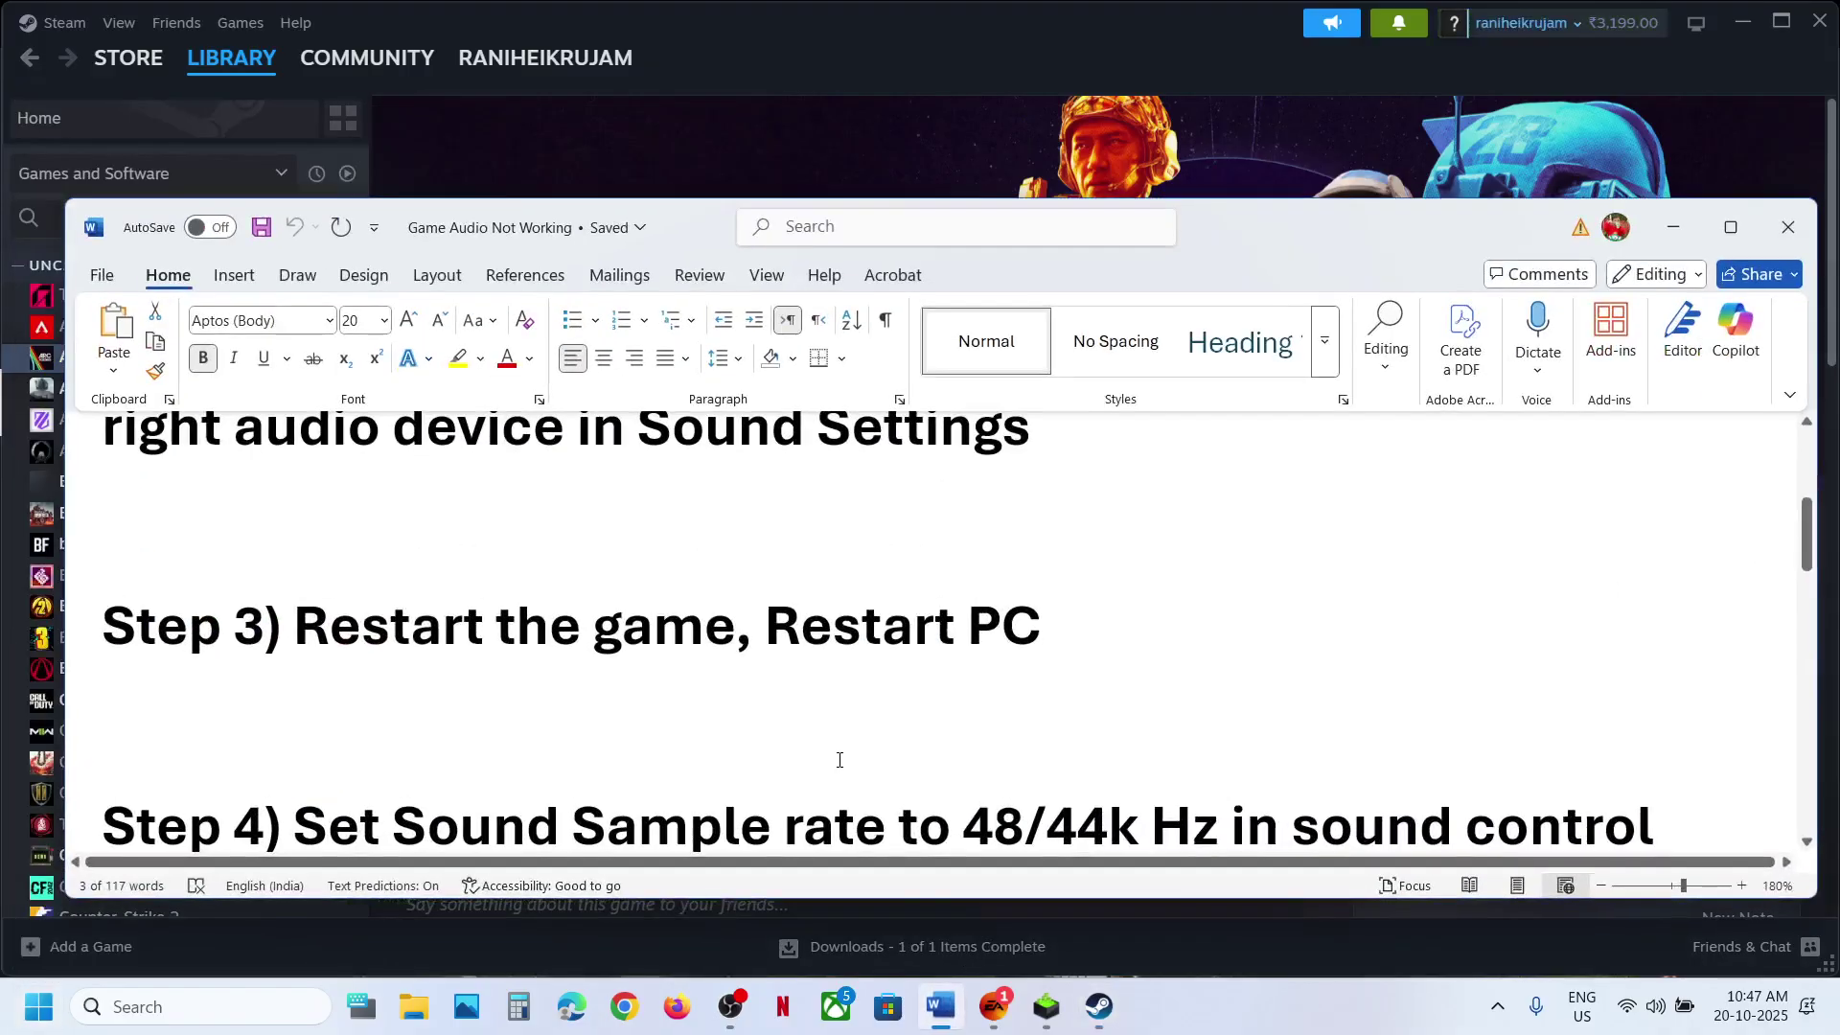
scroll(839, 760, "down", 3)
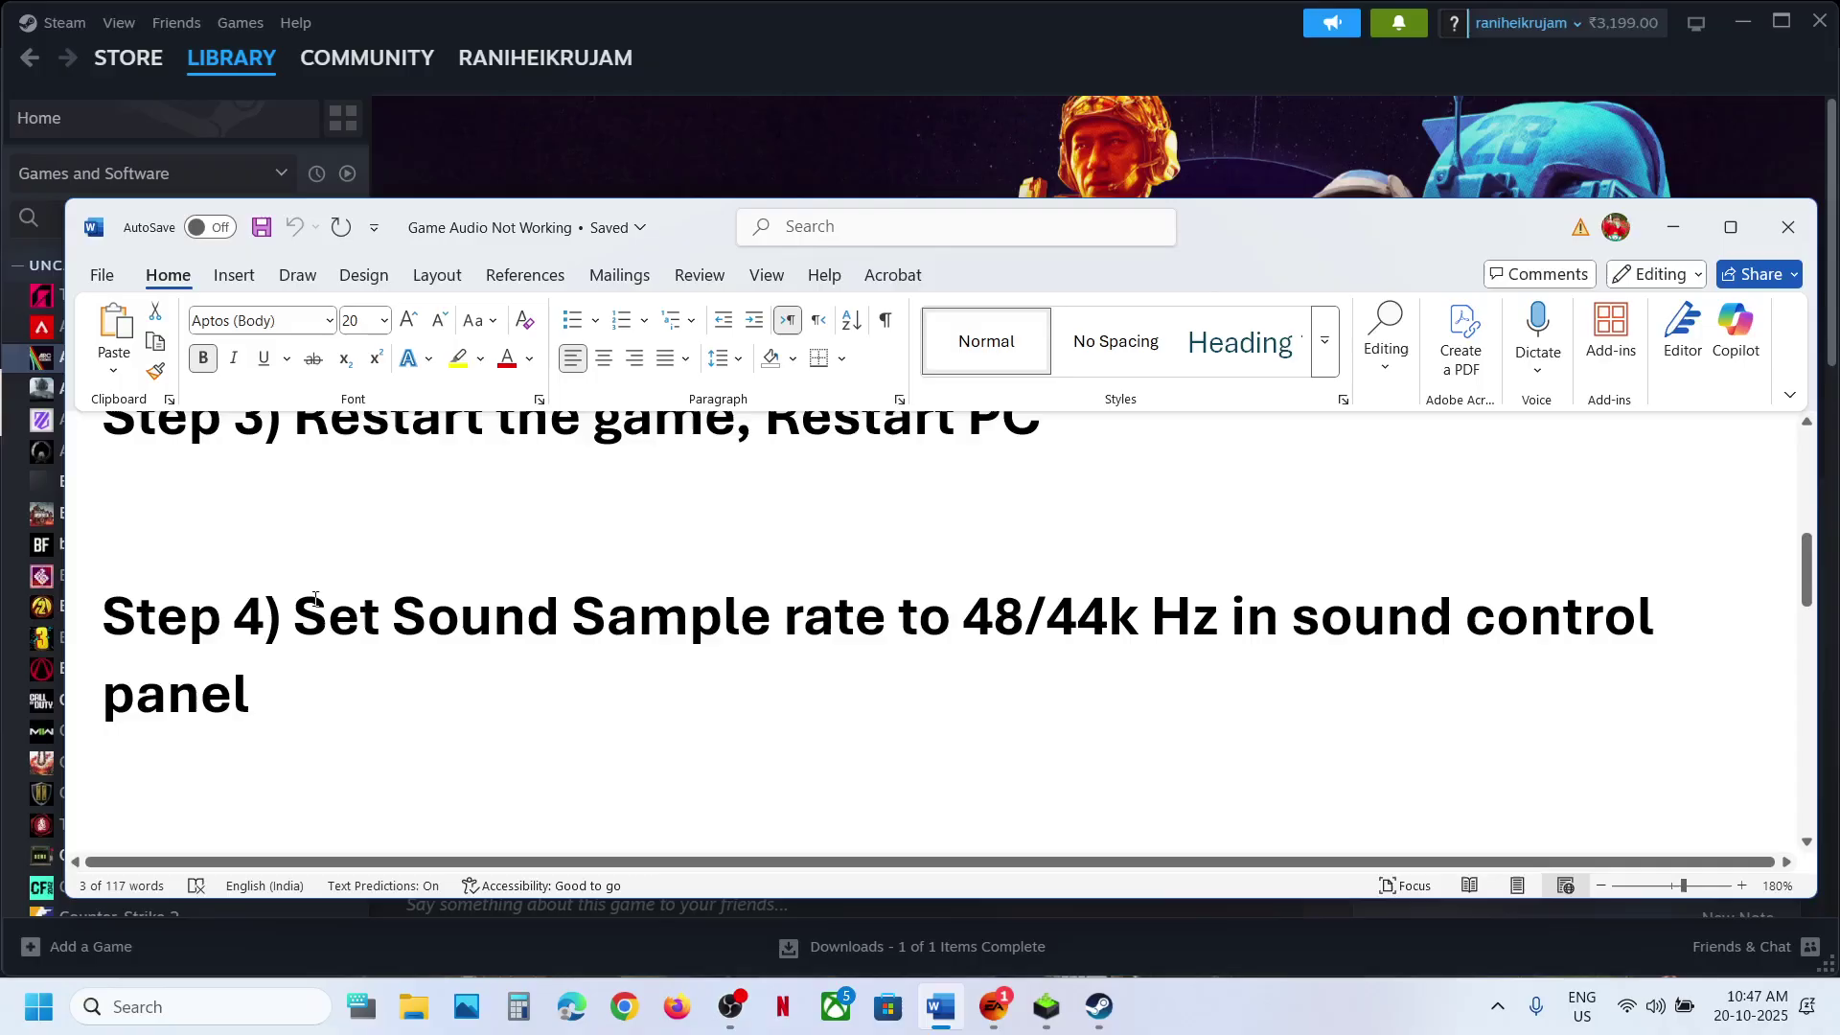
left_click_drag(315, 598, 1107, 623)
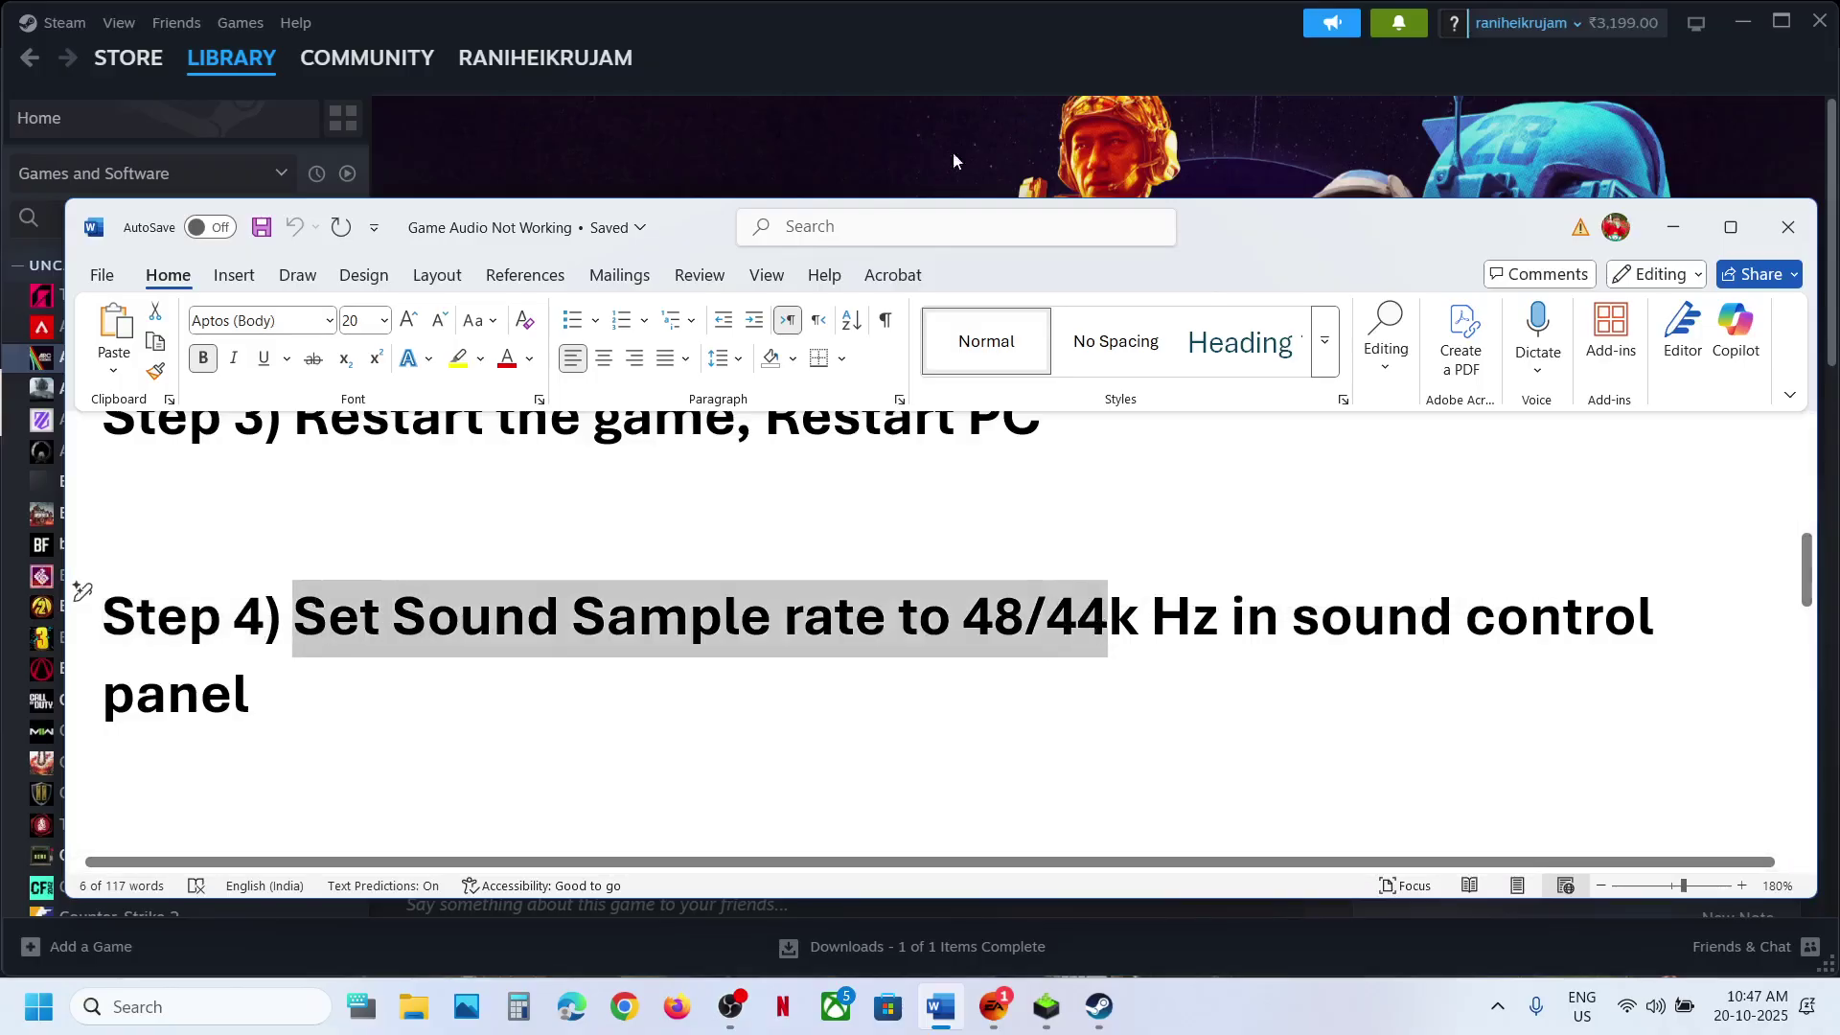
left_click(832, 185)
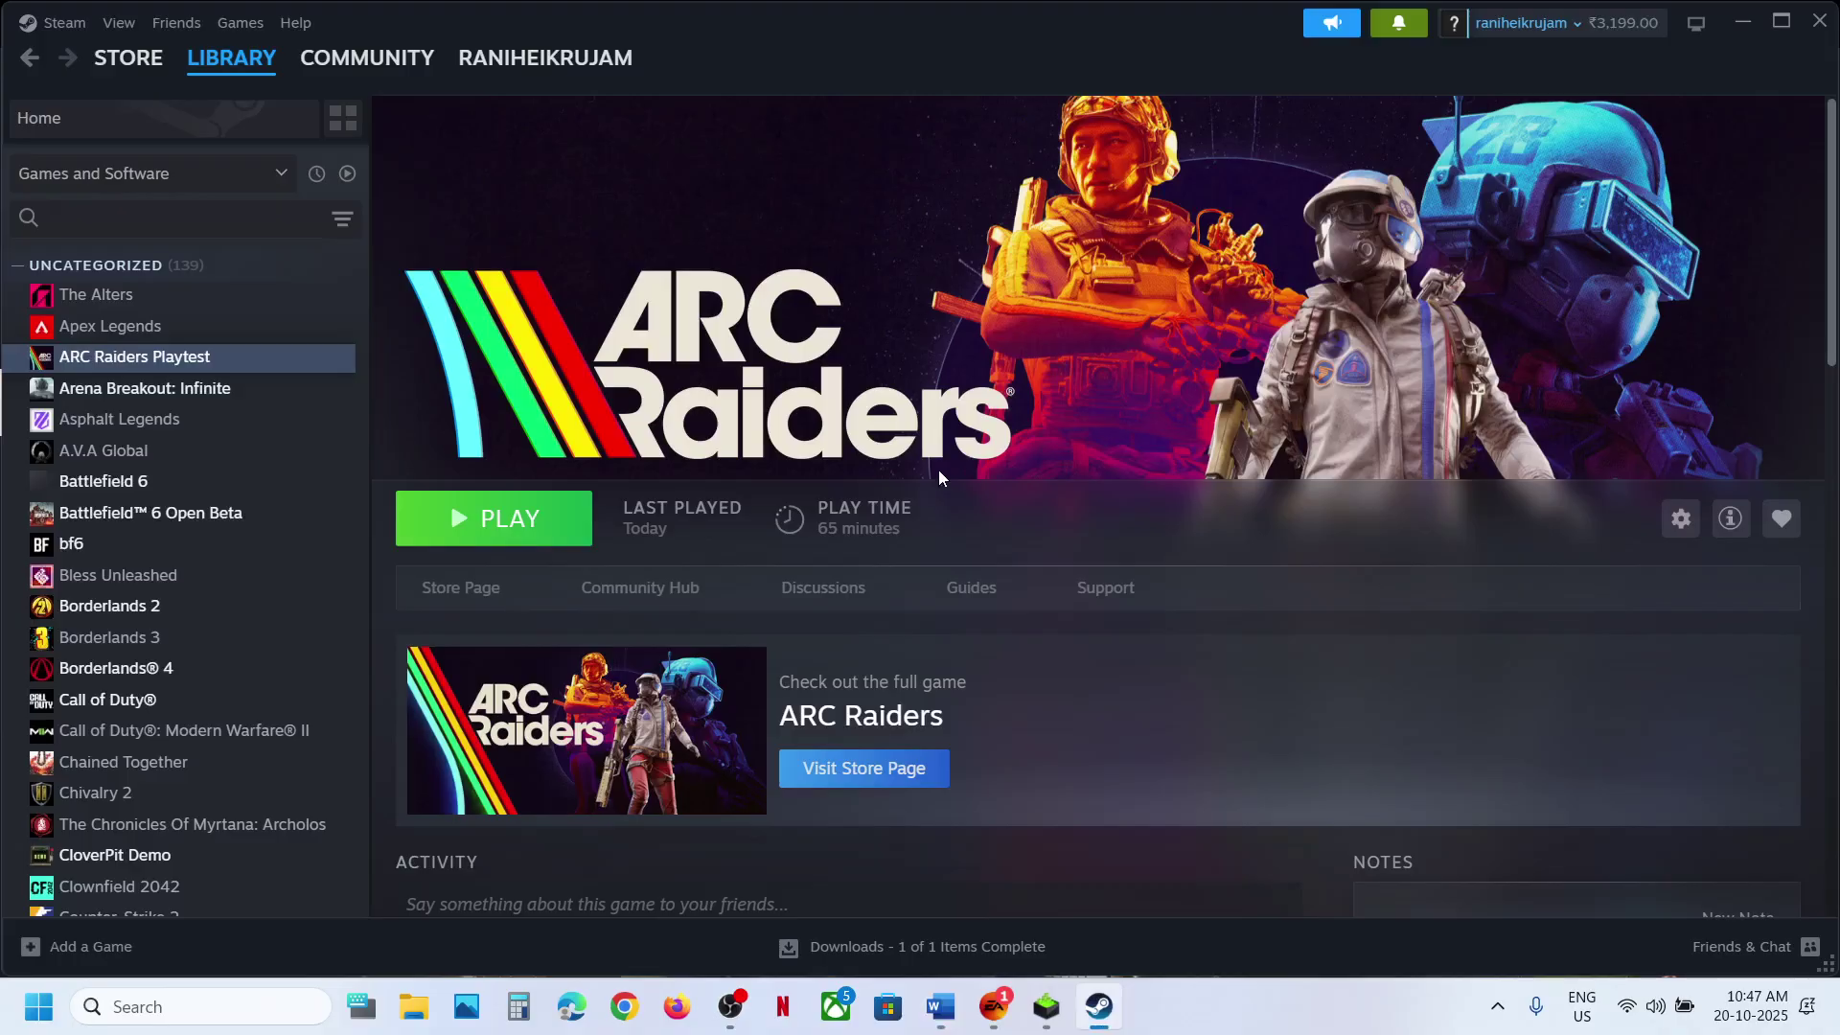
- Search Windows for "control" and open the Hardware and Sound section of Control Panel
left_click(158, 1000)
type("cont")
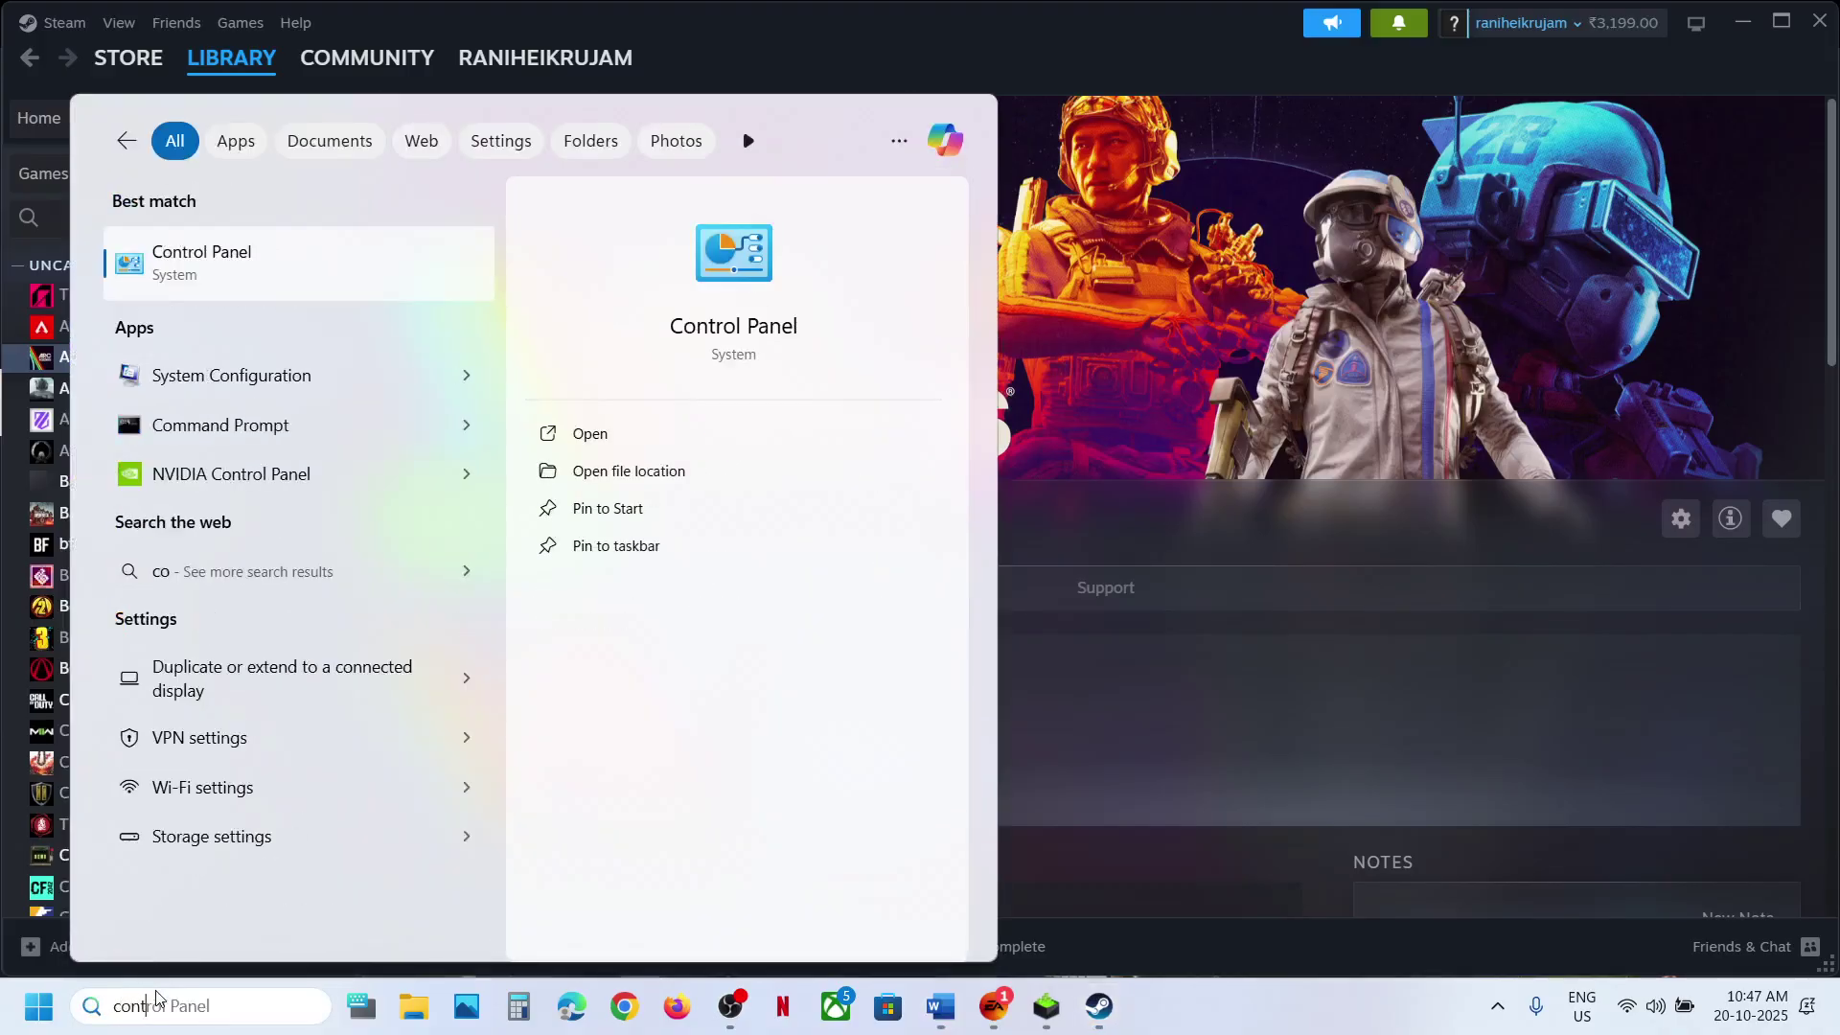
type("rol")
key("Return")
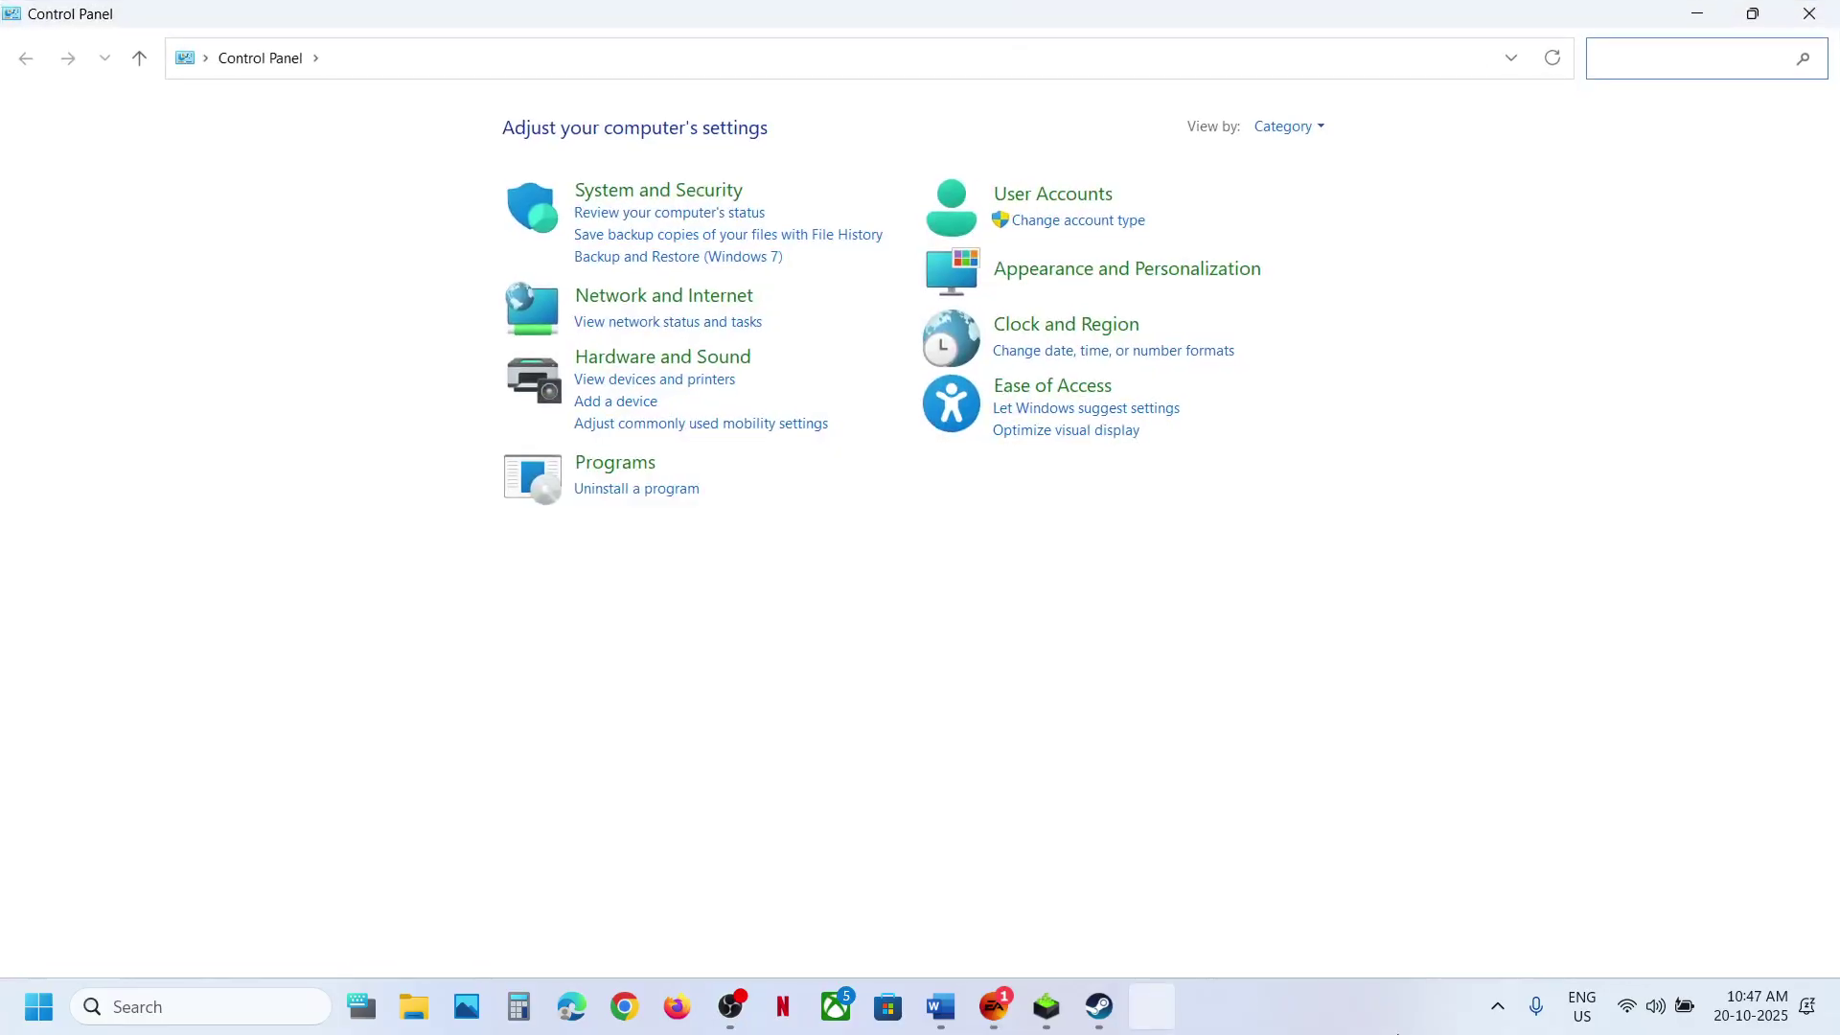
left_click(669, 367)
- Look at the Windows quick settings with the system volume control and dismiss them
left_click(1678, 1013)
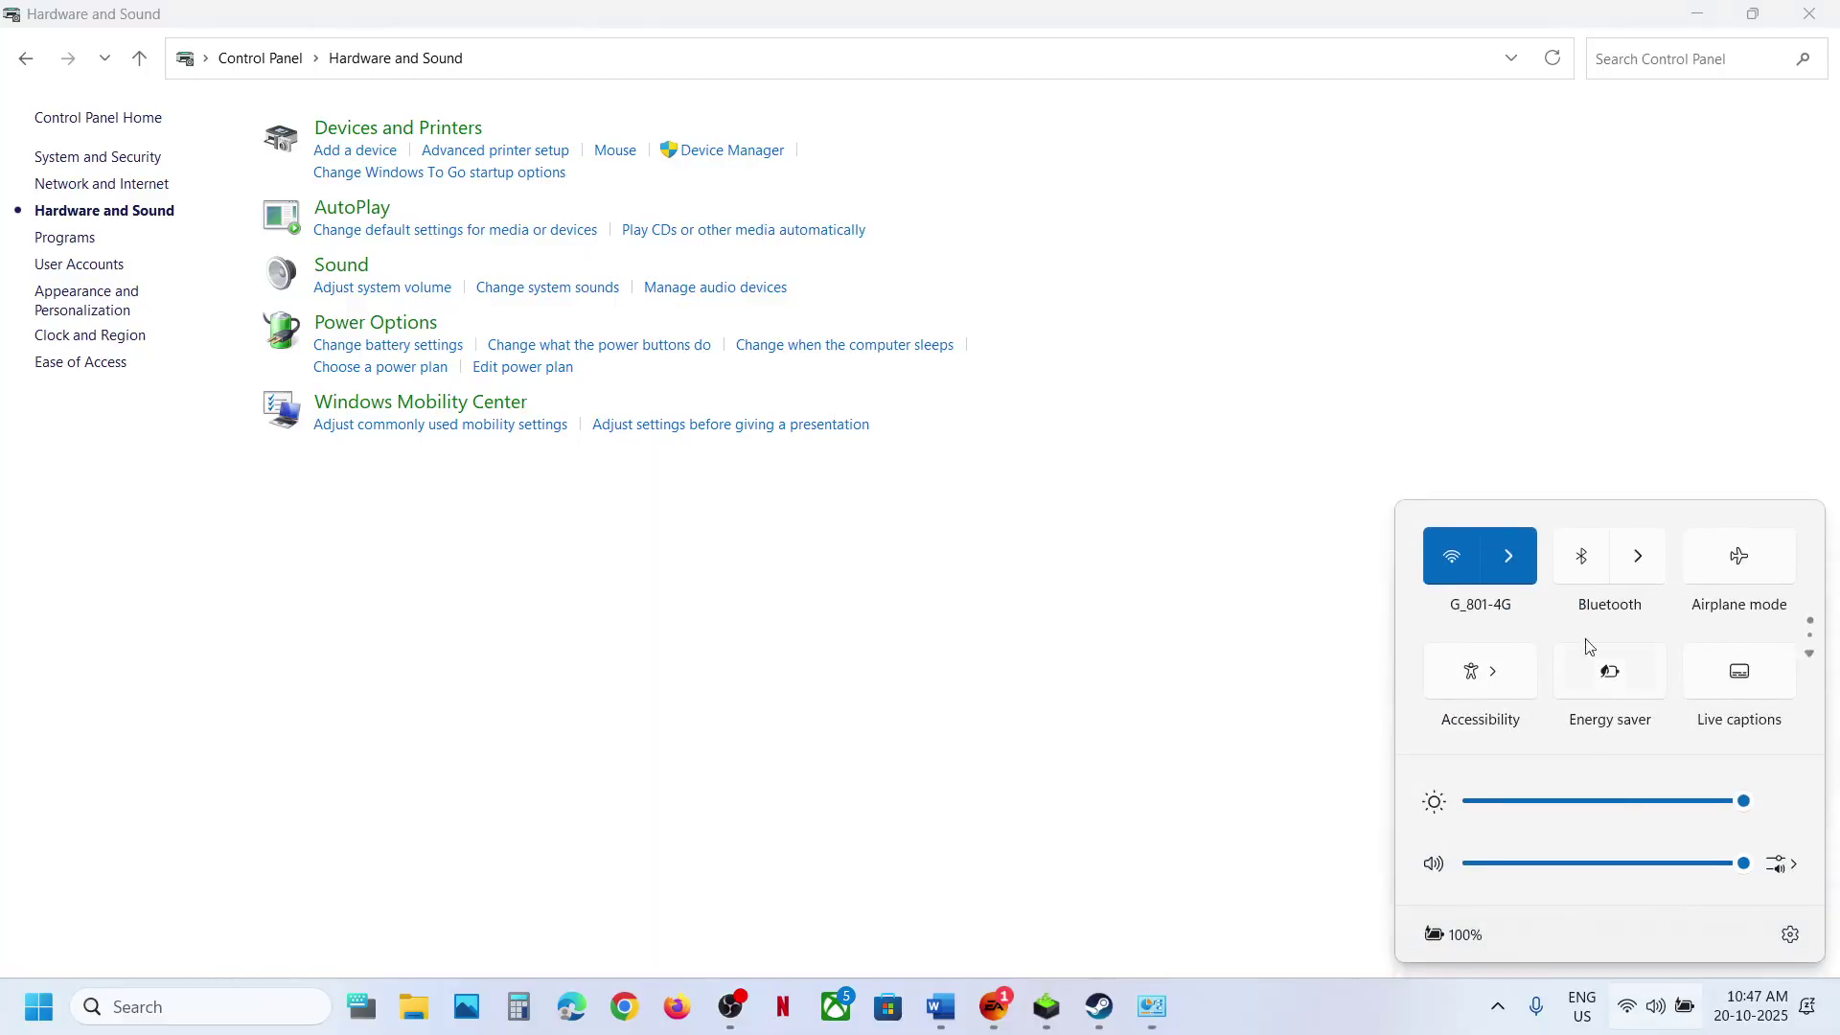
left_click(801, 625)
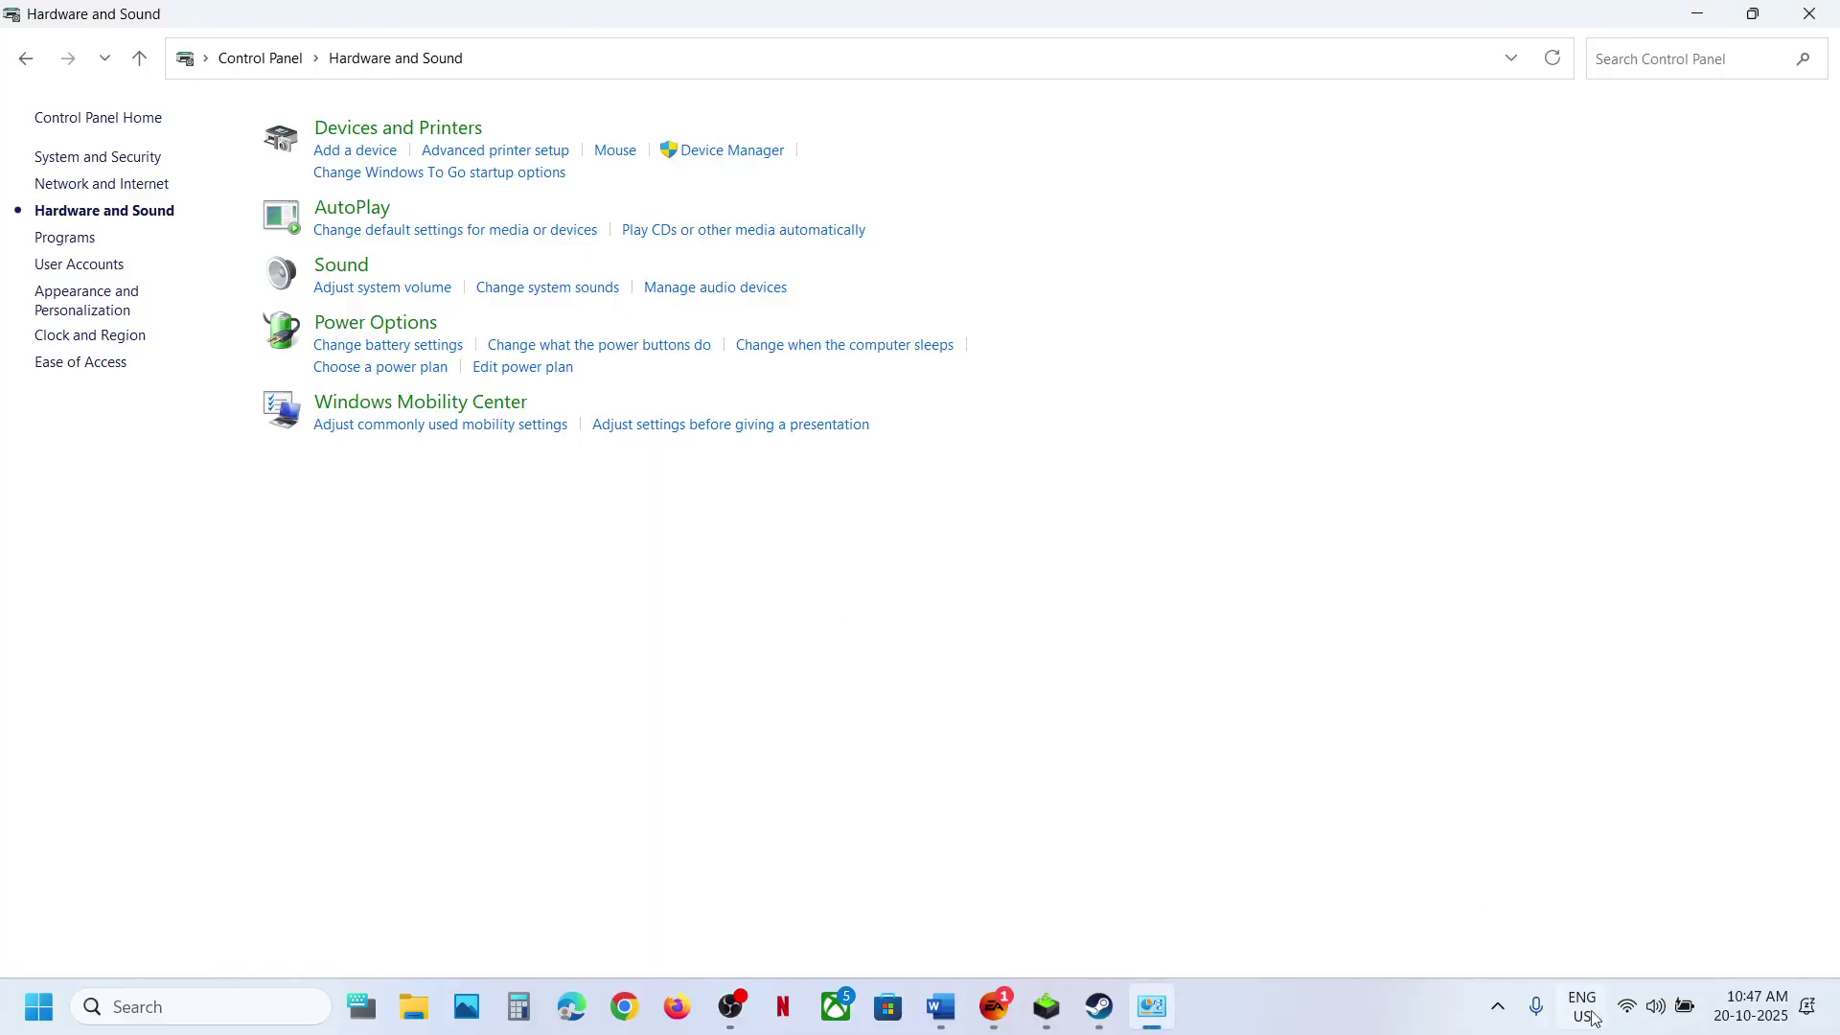
left_click(1656, 1008)
left_click(804, 686)
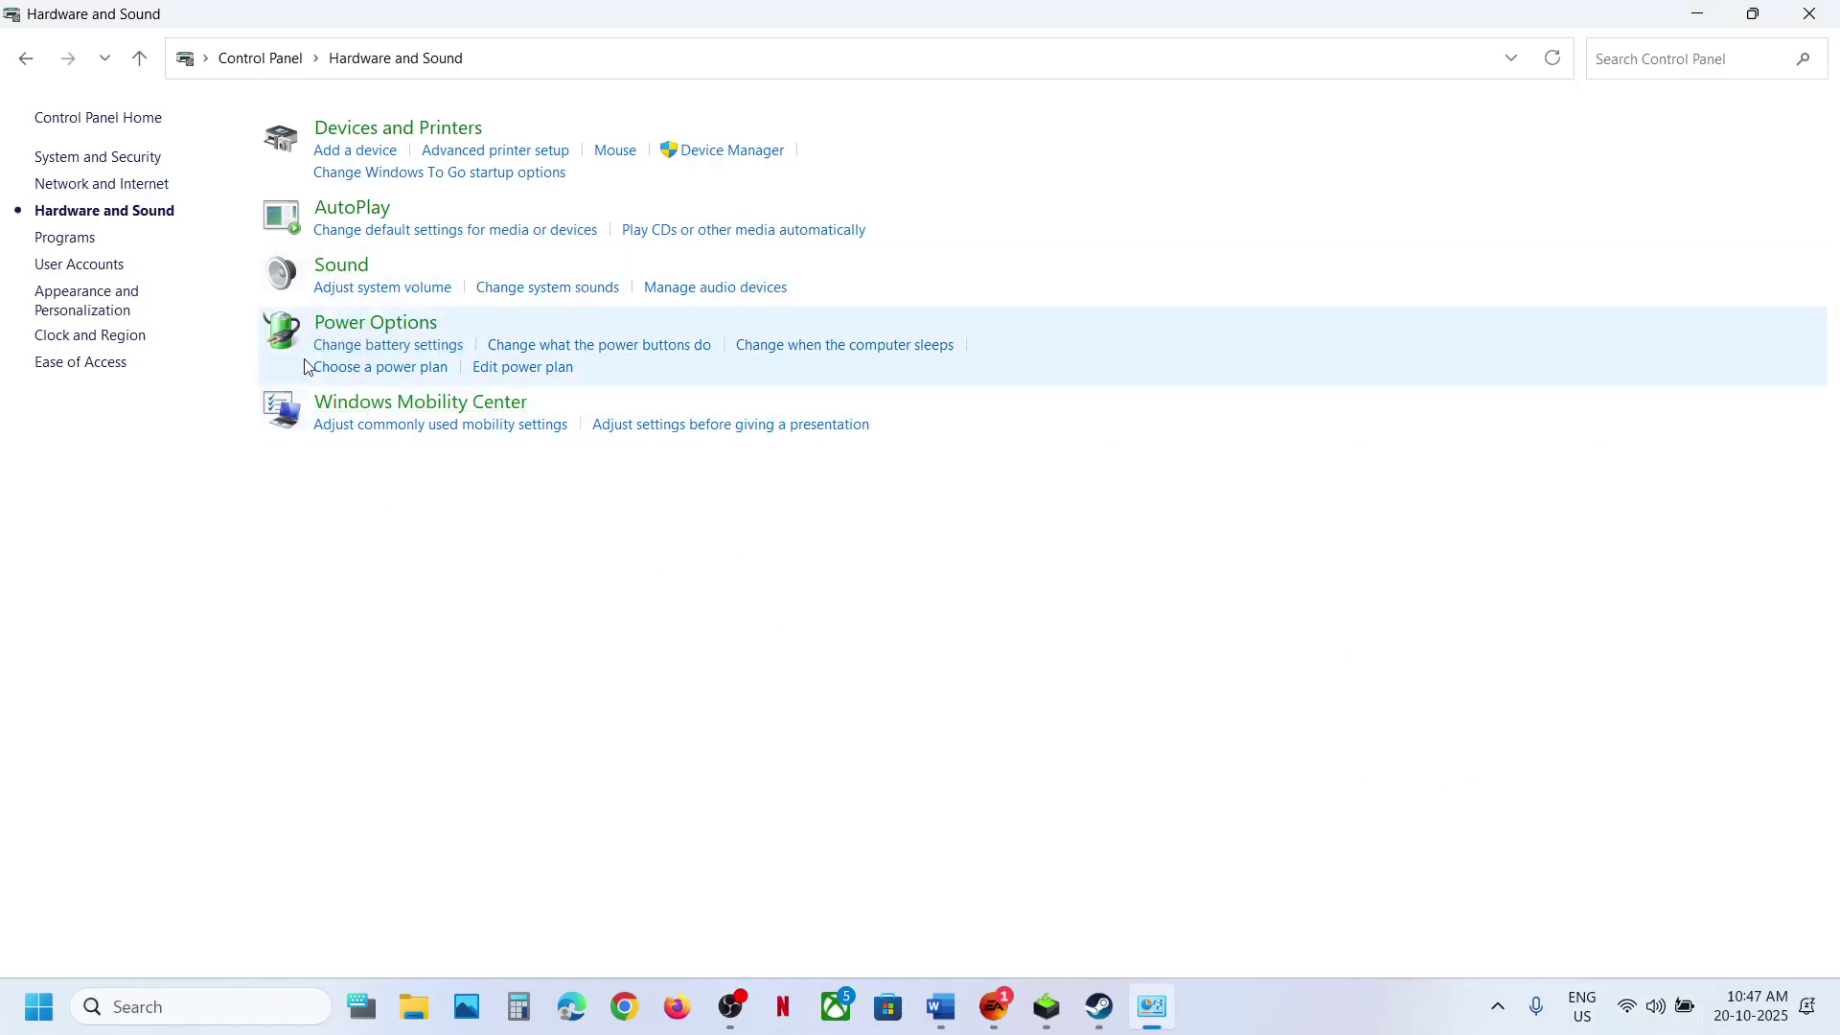
- Open the Sound playback devices and show the advanced properties of the Realtek Speakers
left_click(412, 287)
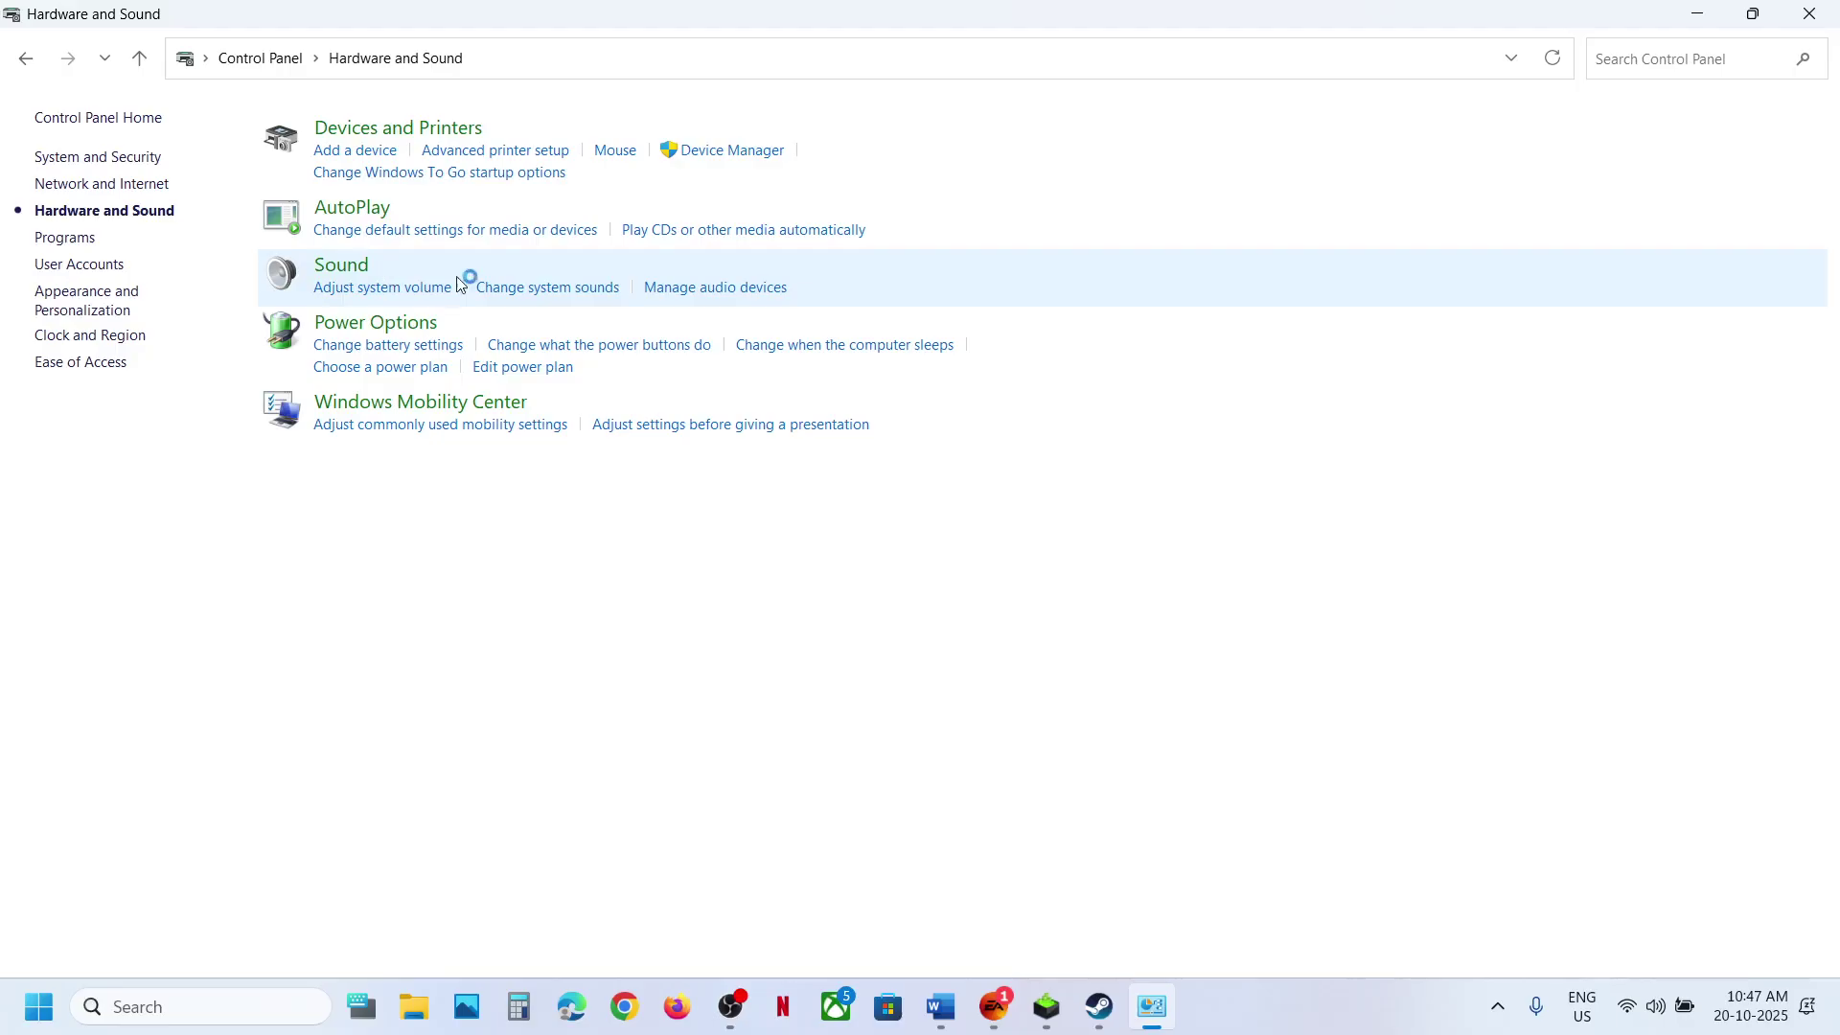
left_click_drag(404, 139, 1024, 298)
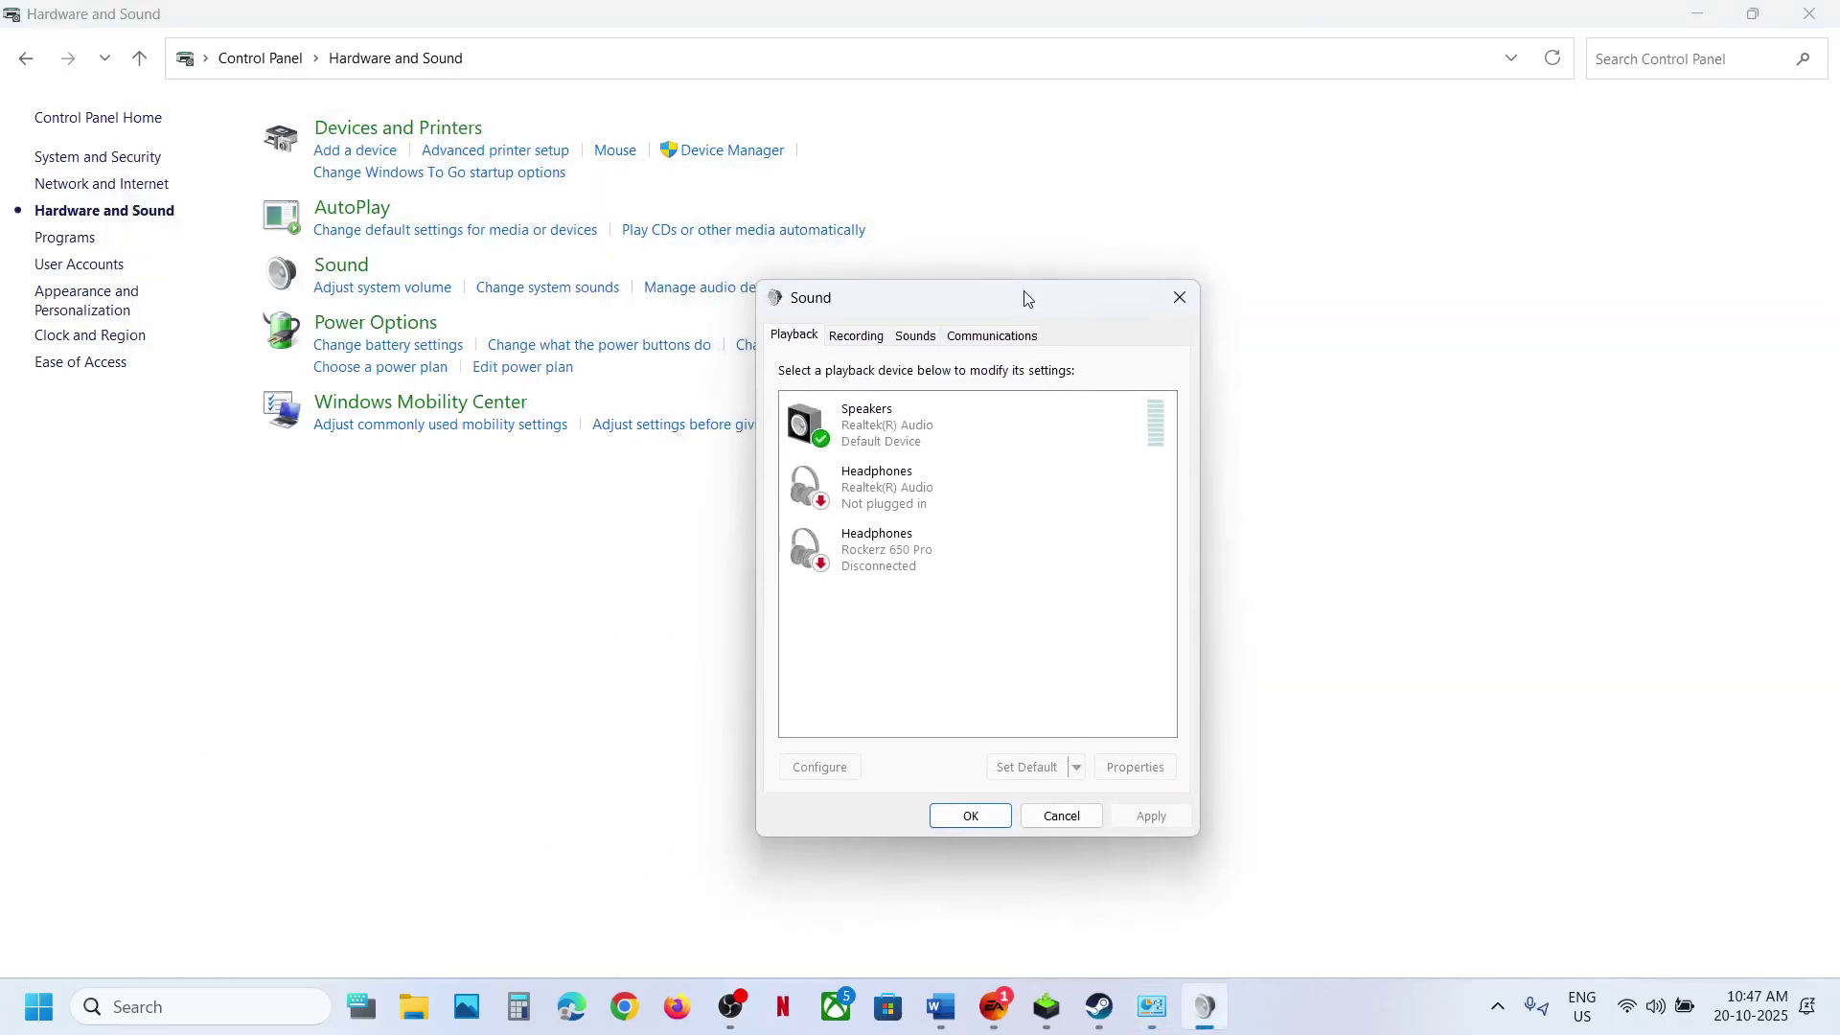
left_click(889, 427)
right_click(877, 418)
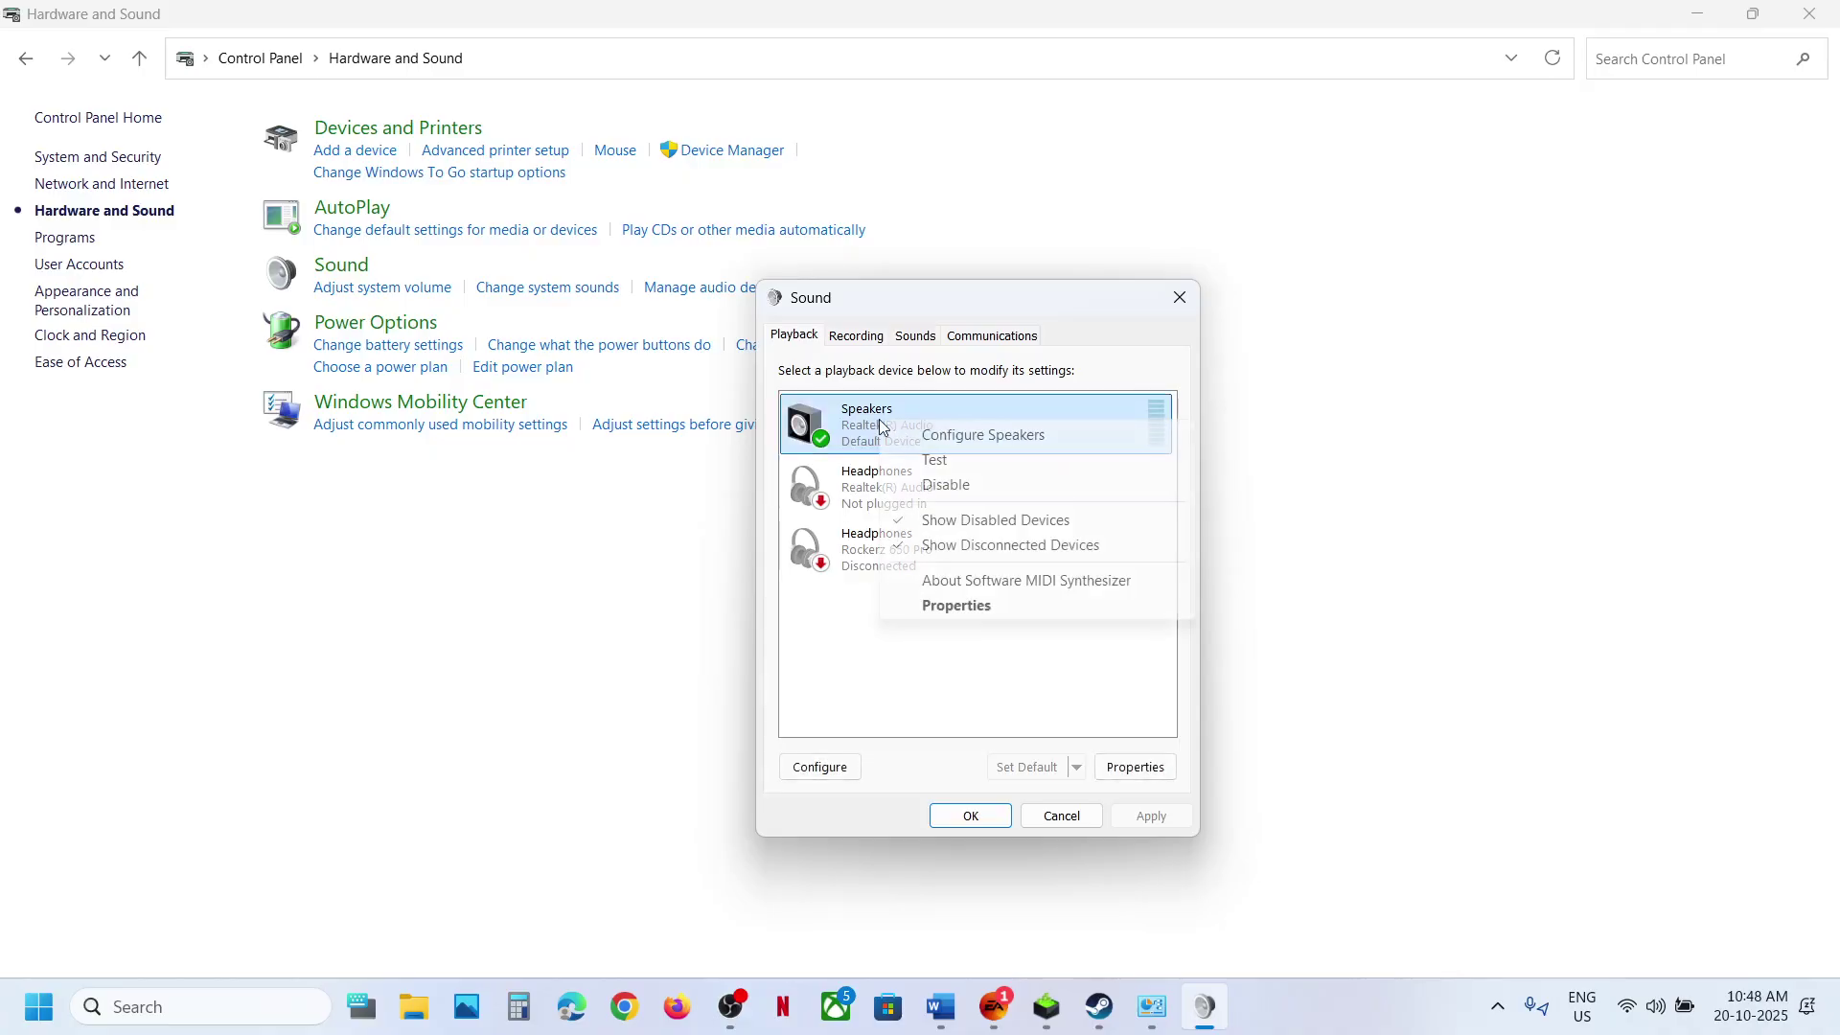
left_click(954, 603)
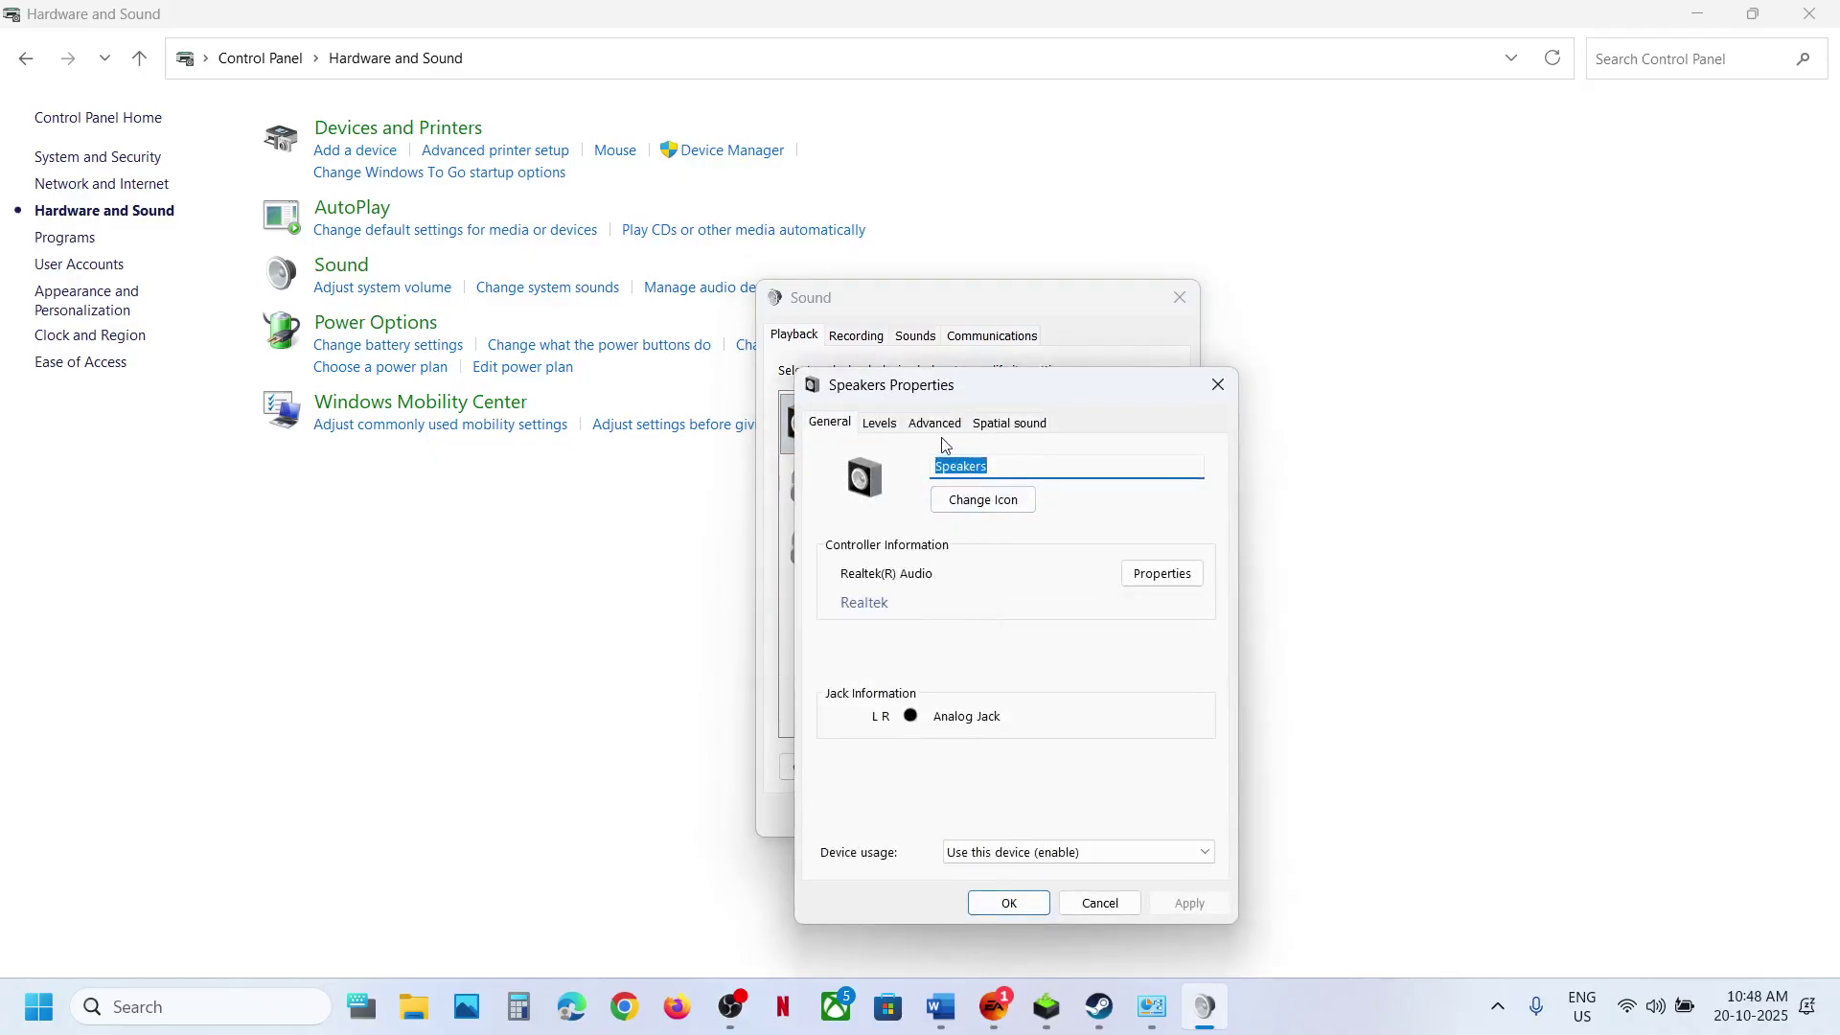
left_click(937, 427)
- Choose 24 bit, 48000 Hz as the speakers' default format, and try 16 bit, 48000 Hz instead
left_click(970, 539)
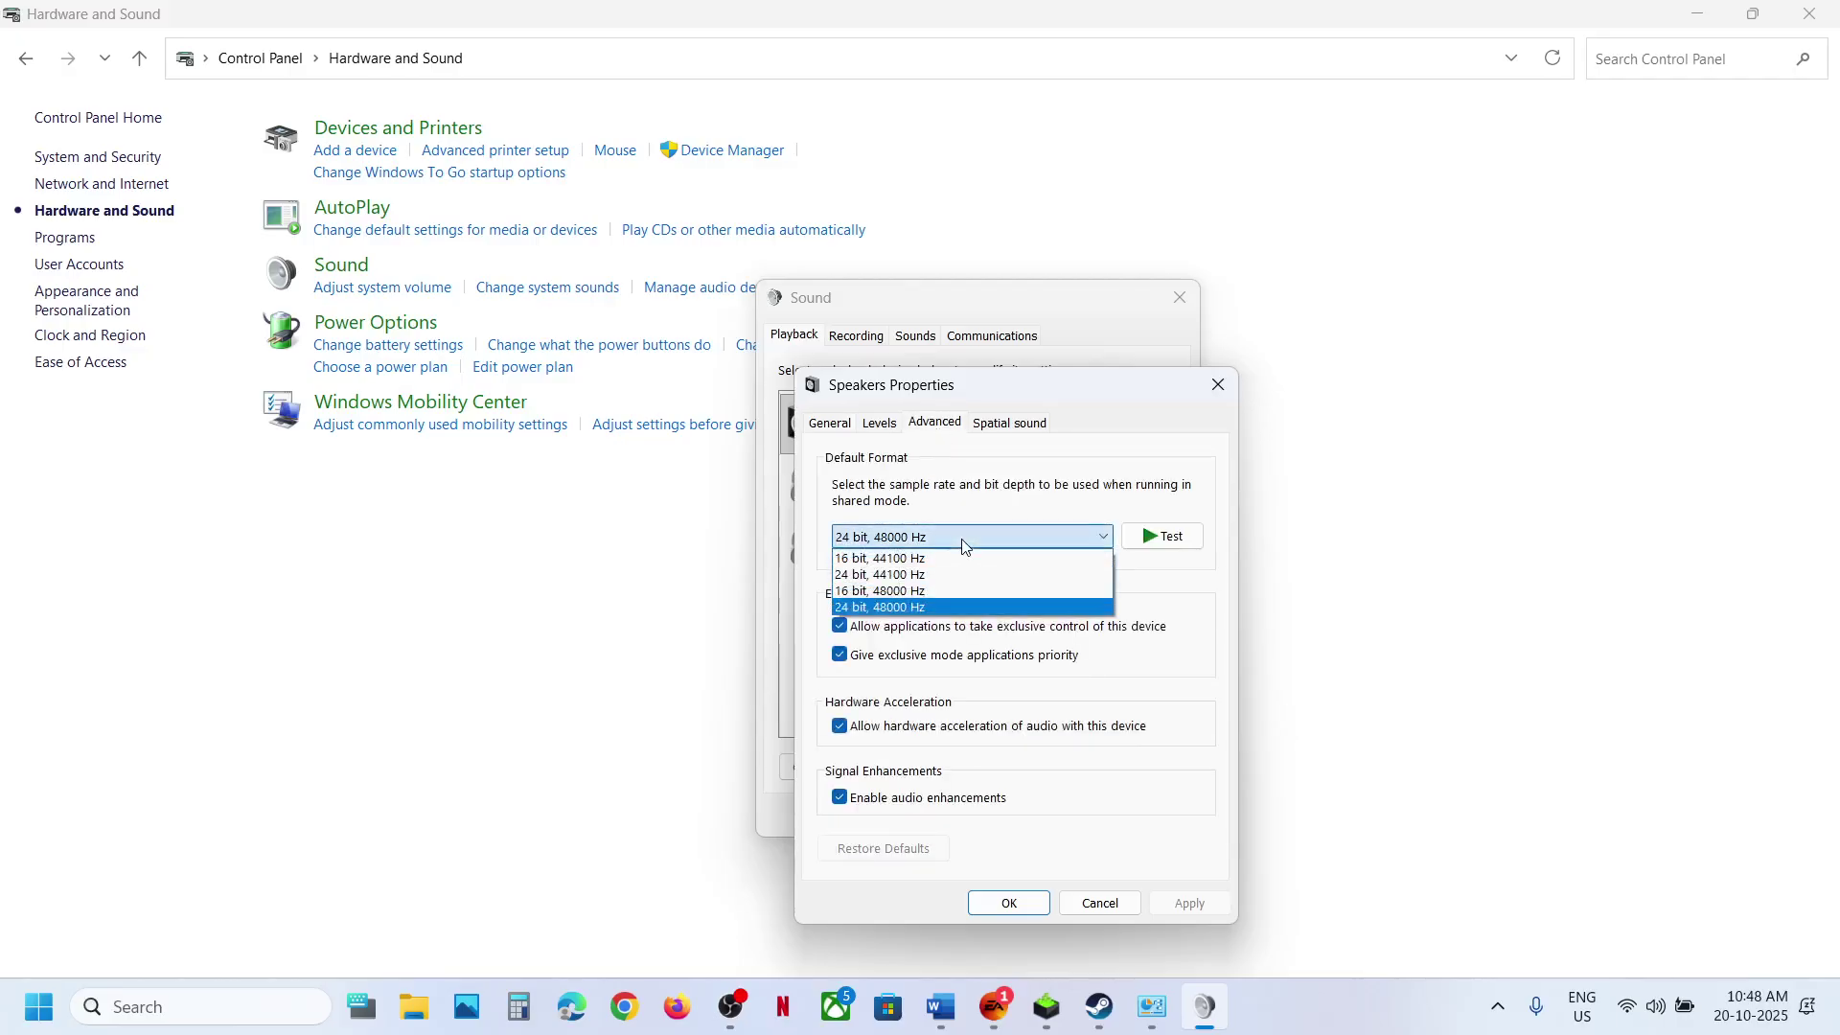
left_click(901, 608)
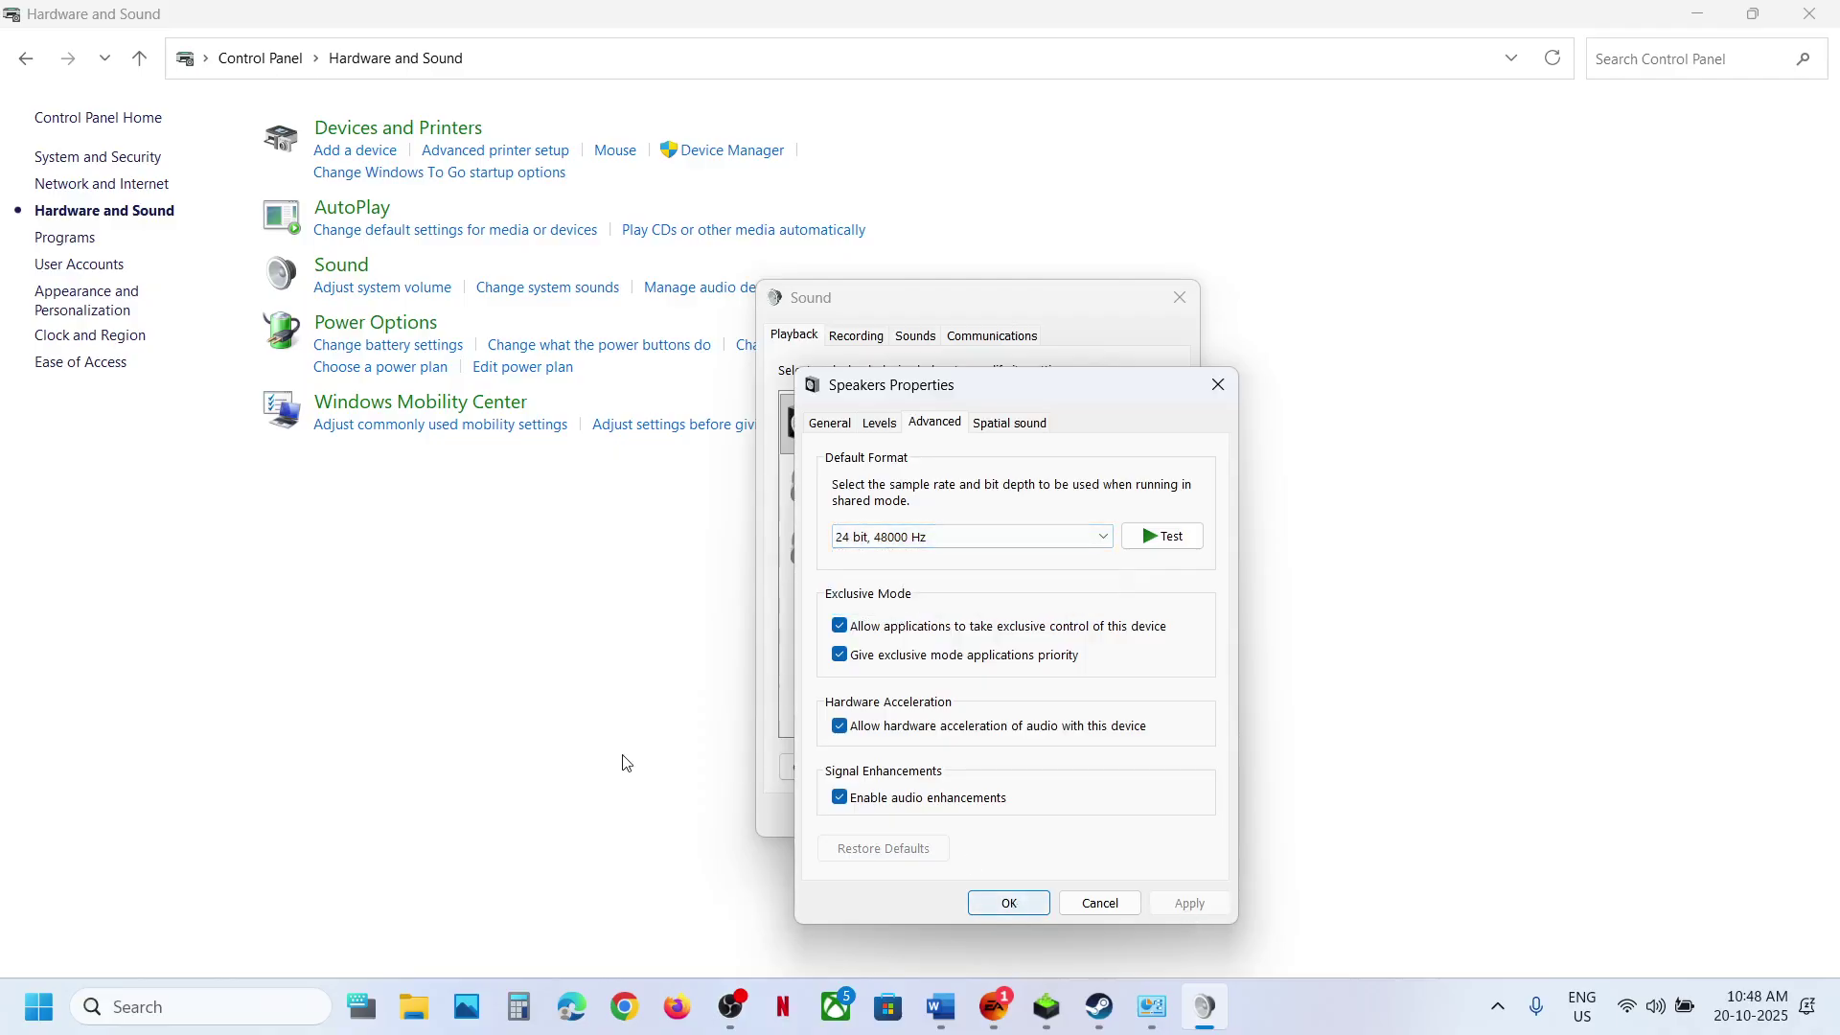
left_click(912, 538)
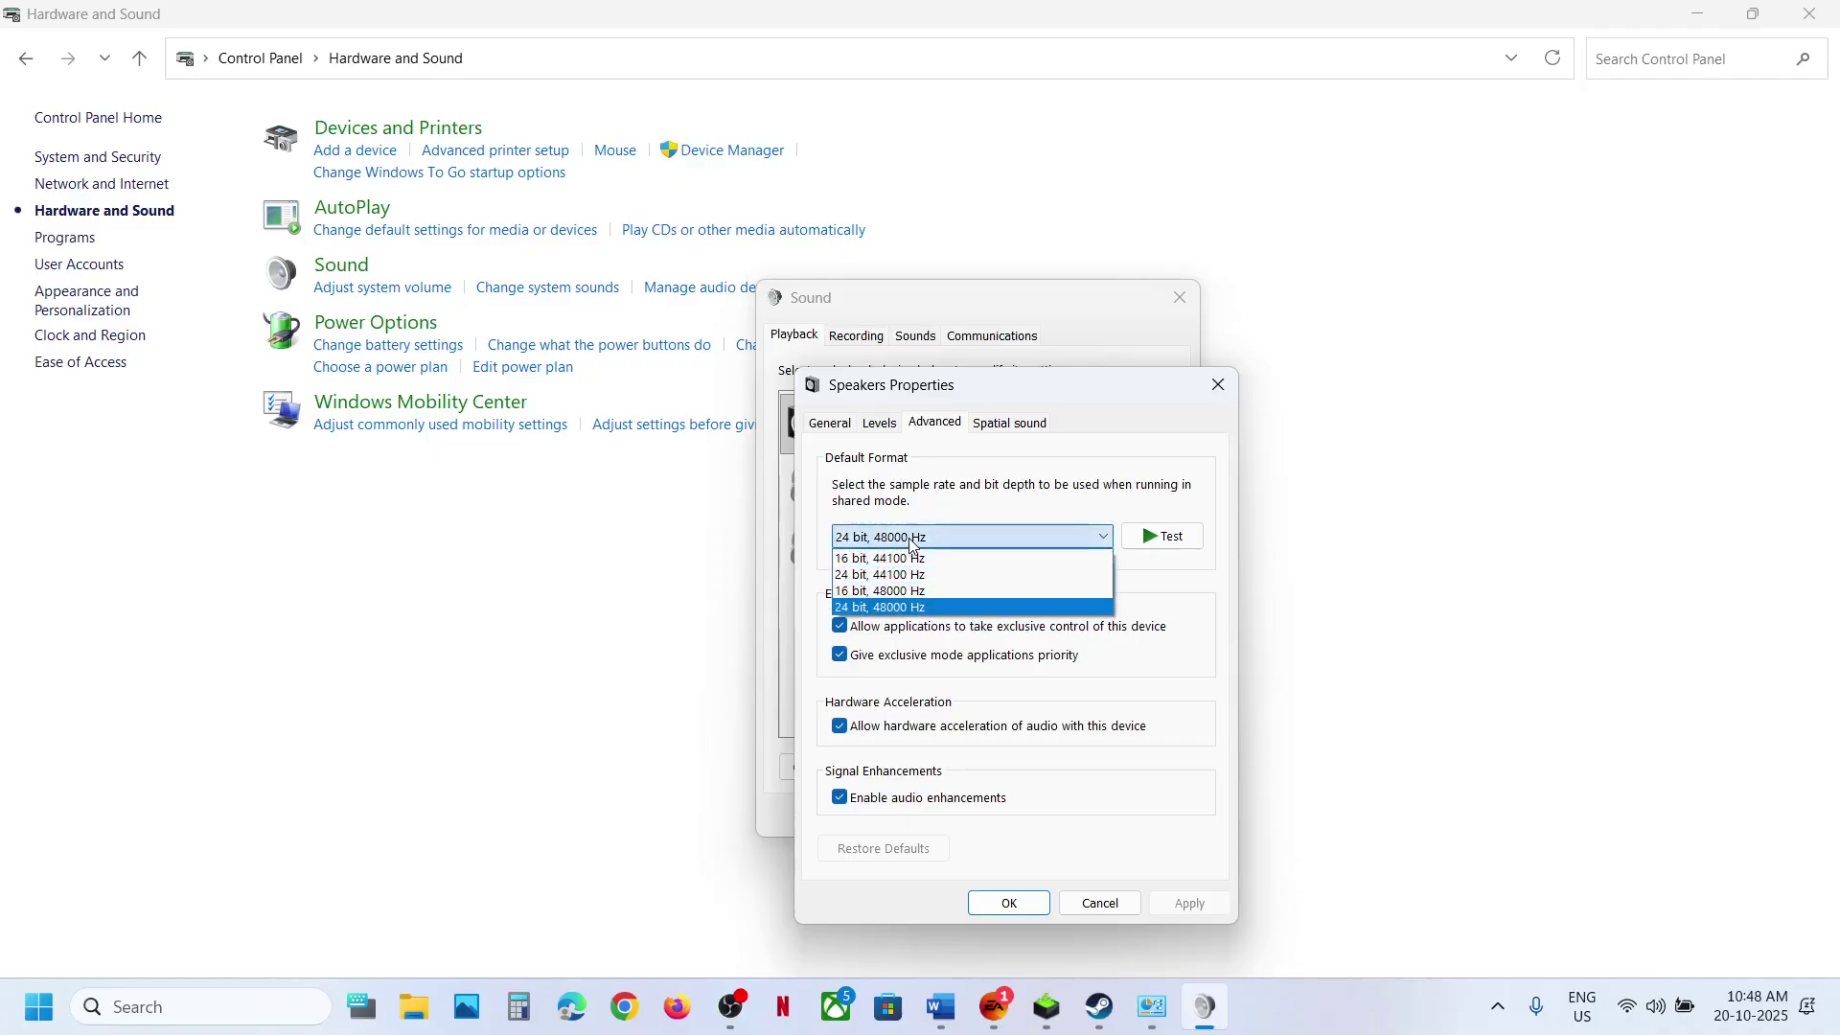
left_click(895, 592)
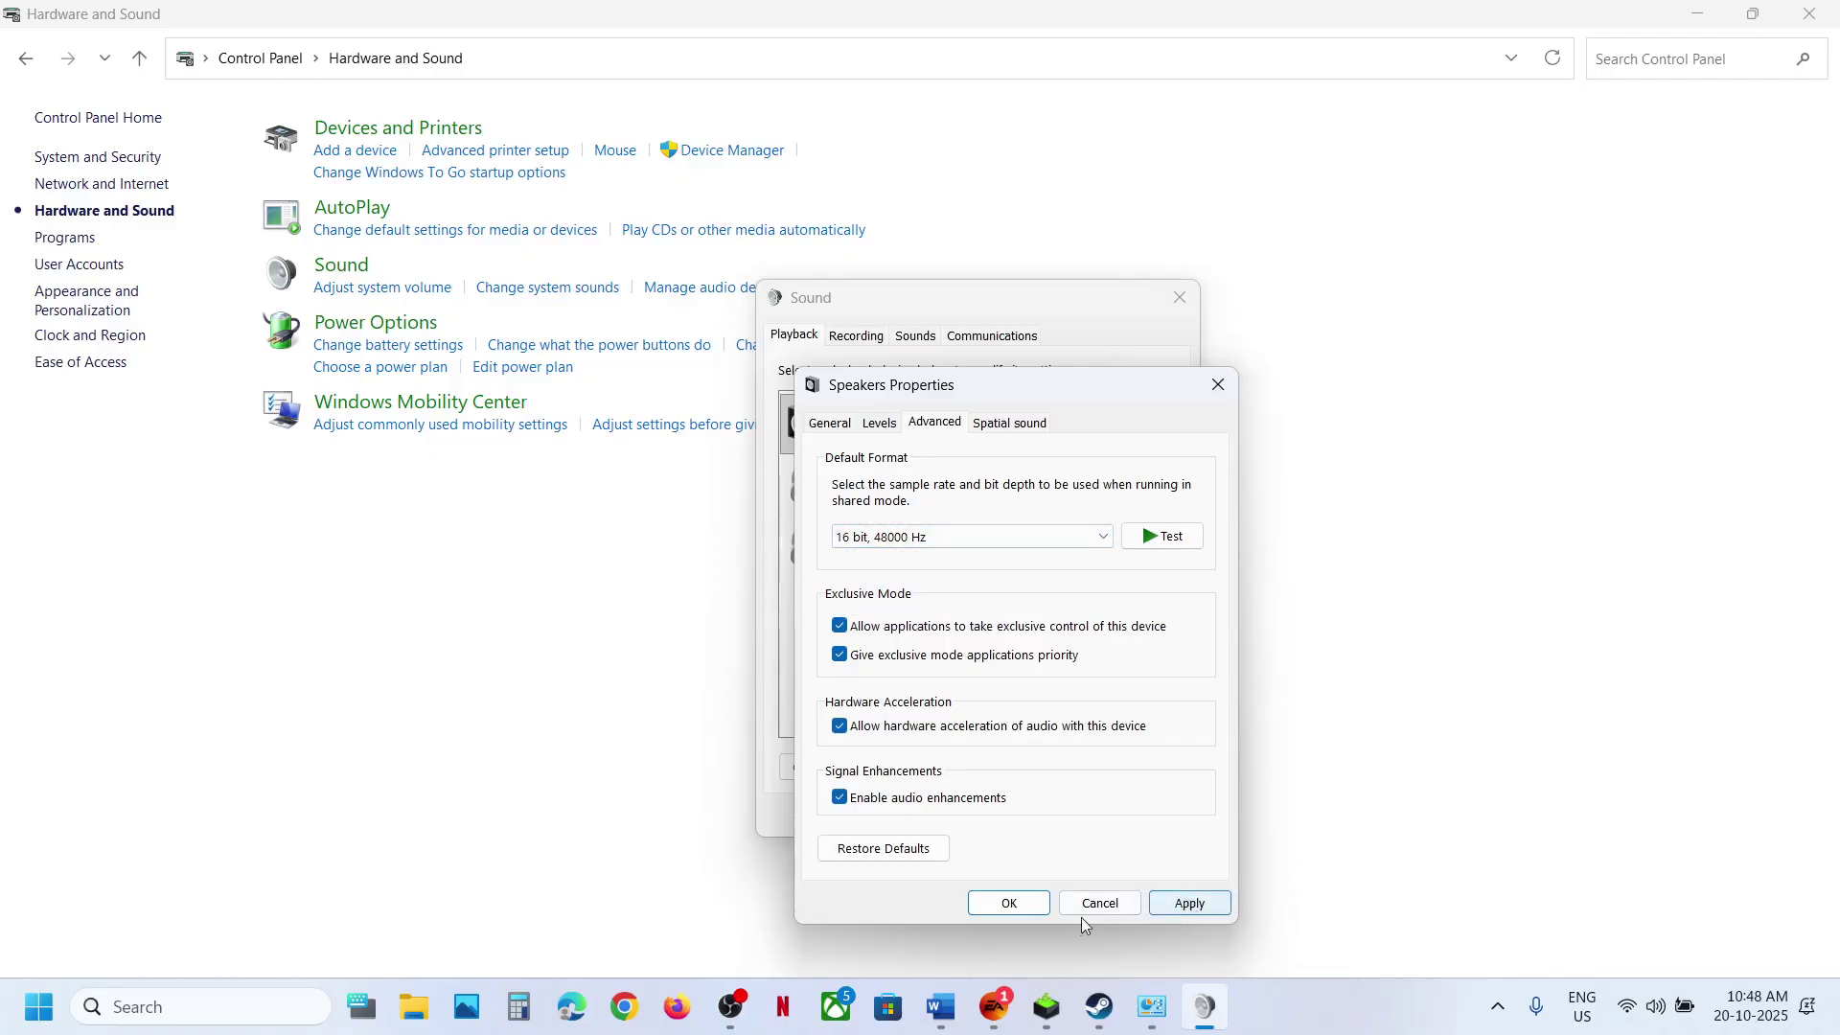
- Glance at the game's Steam page and the available formats, and close the speaker properties, Sound window and Control Panel
left_click(1077, 1027)
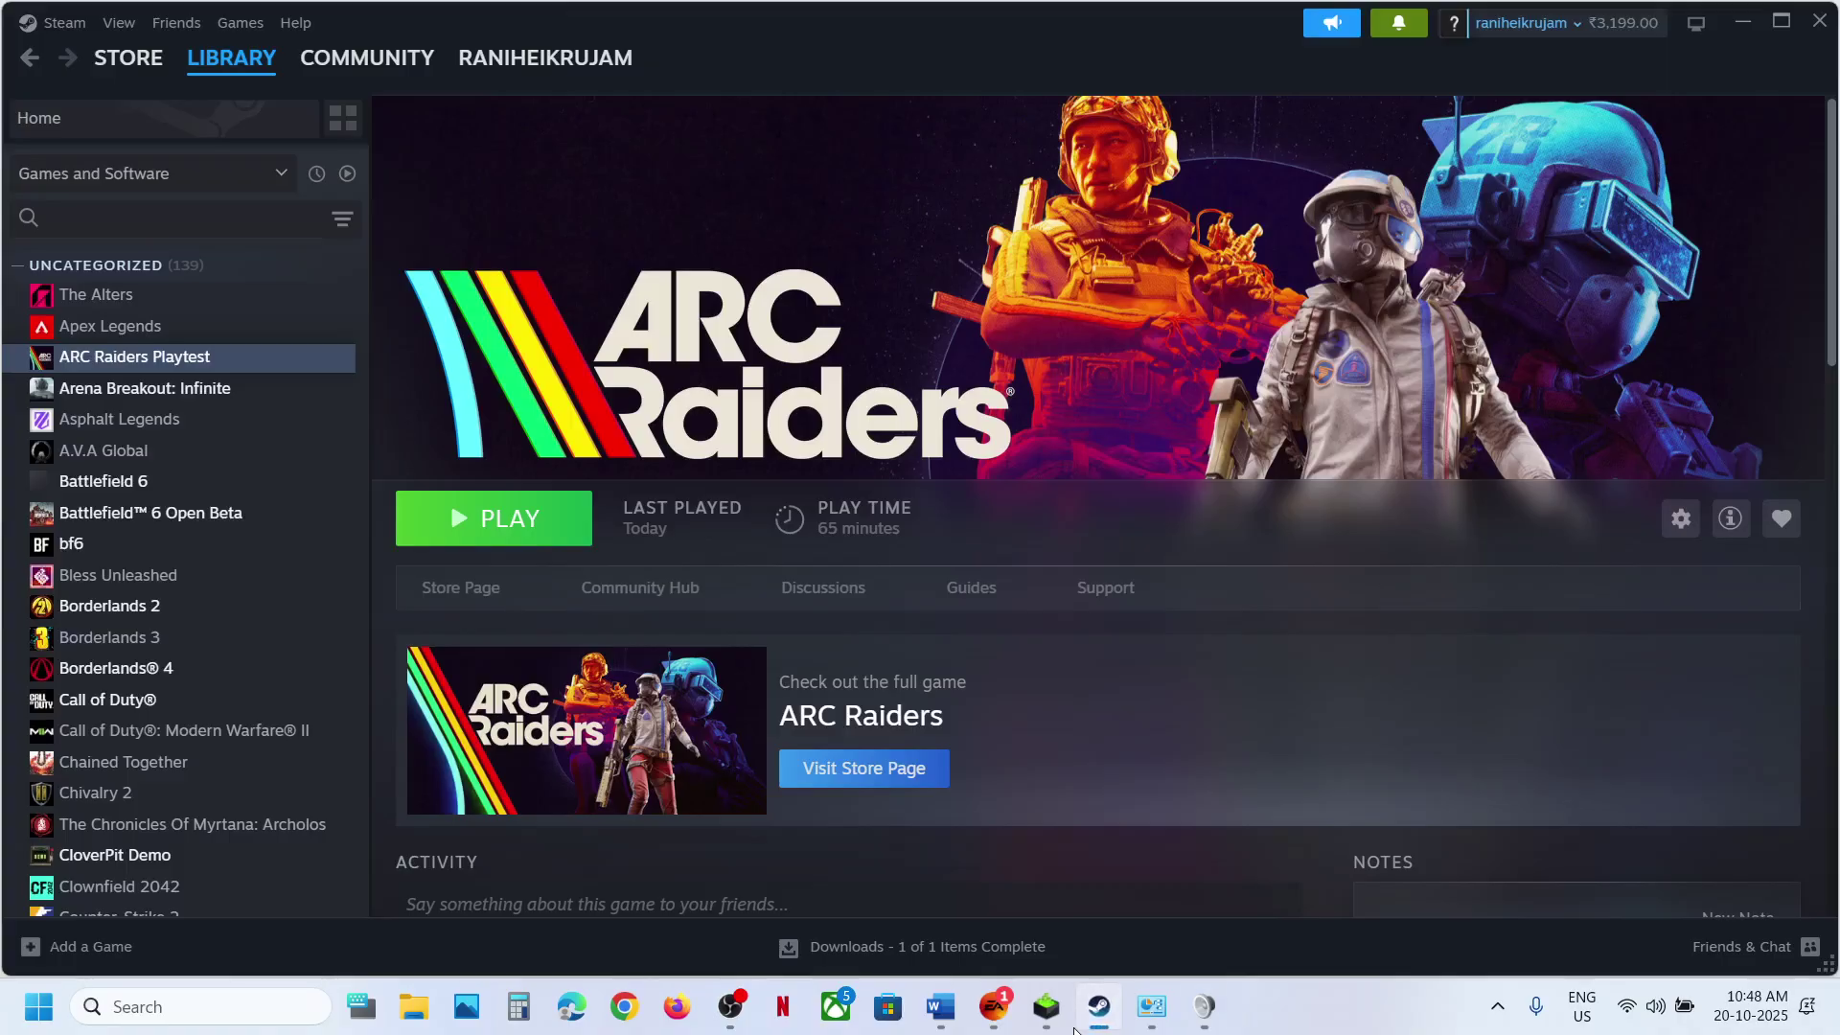
left_click(1077, 1027)
left_click(929, 537)
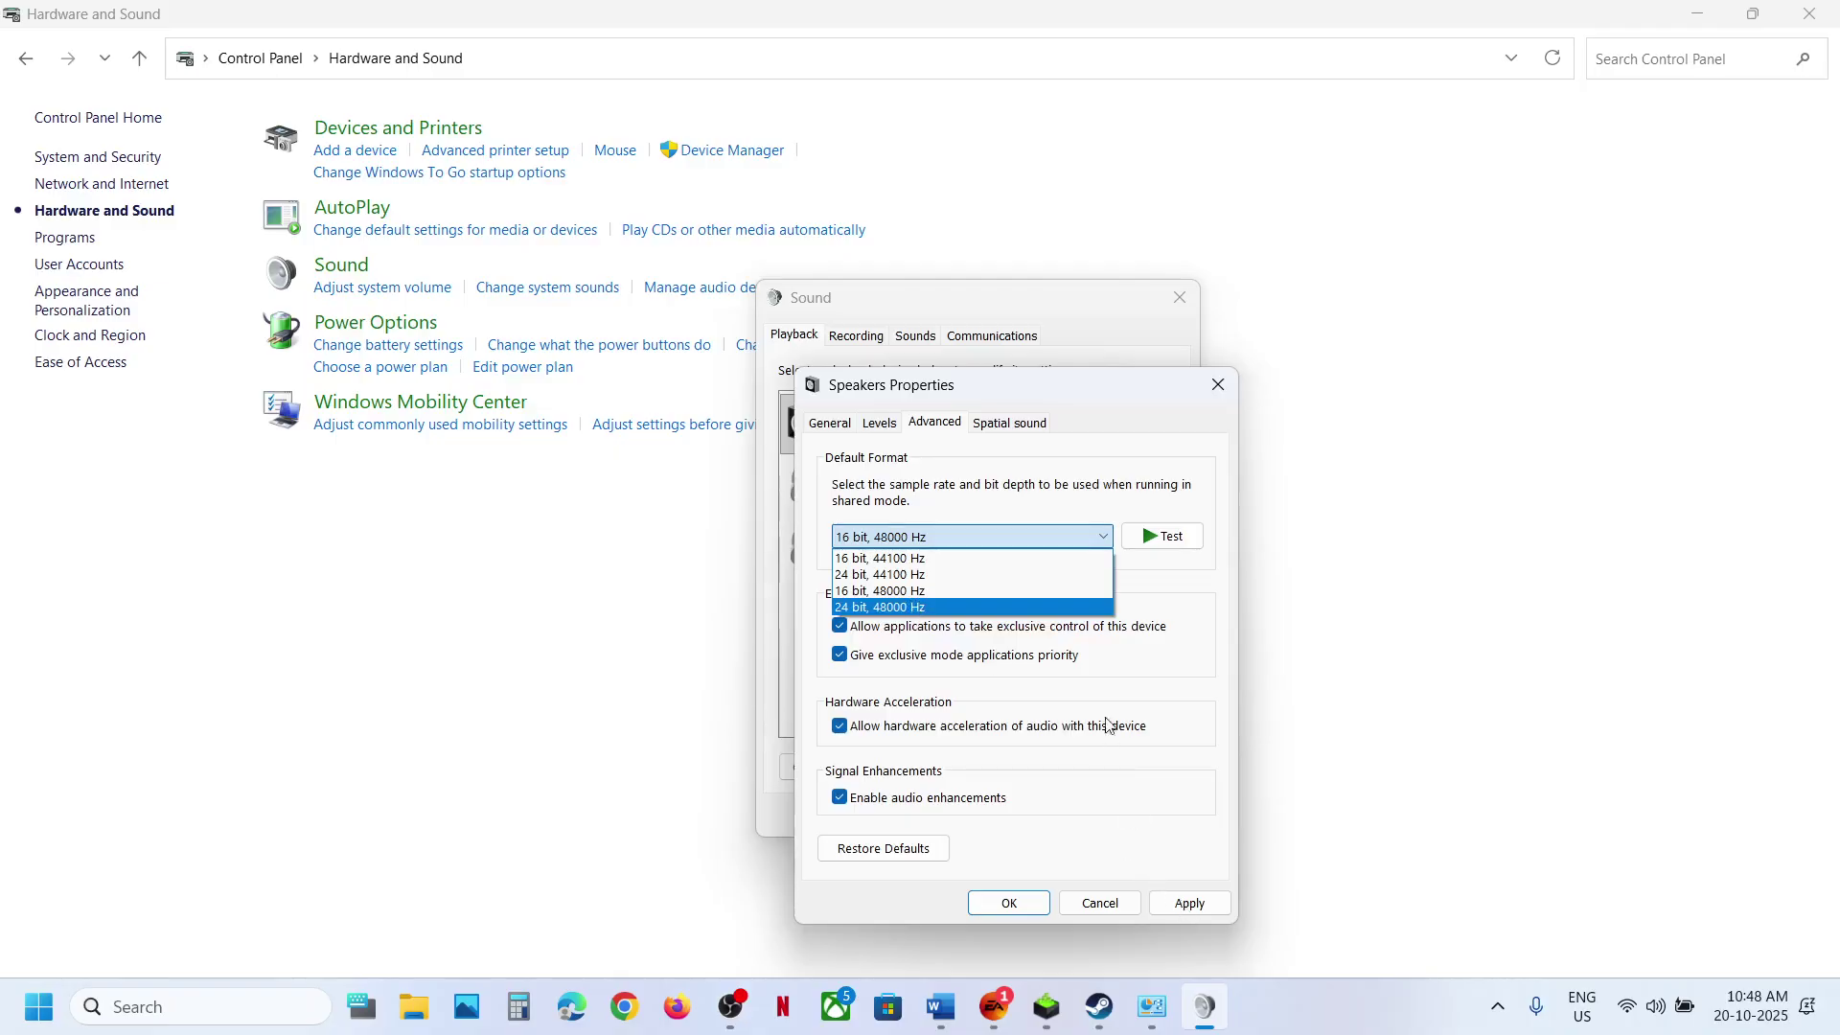
left_click(1216, 382)
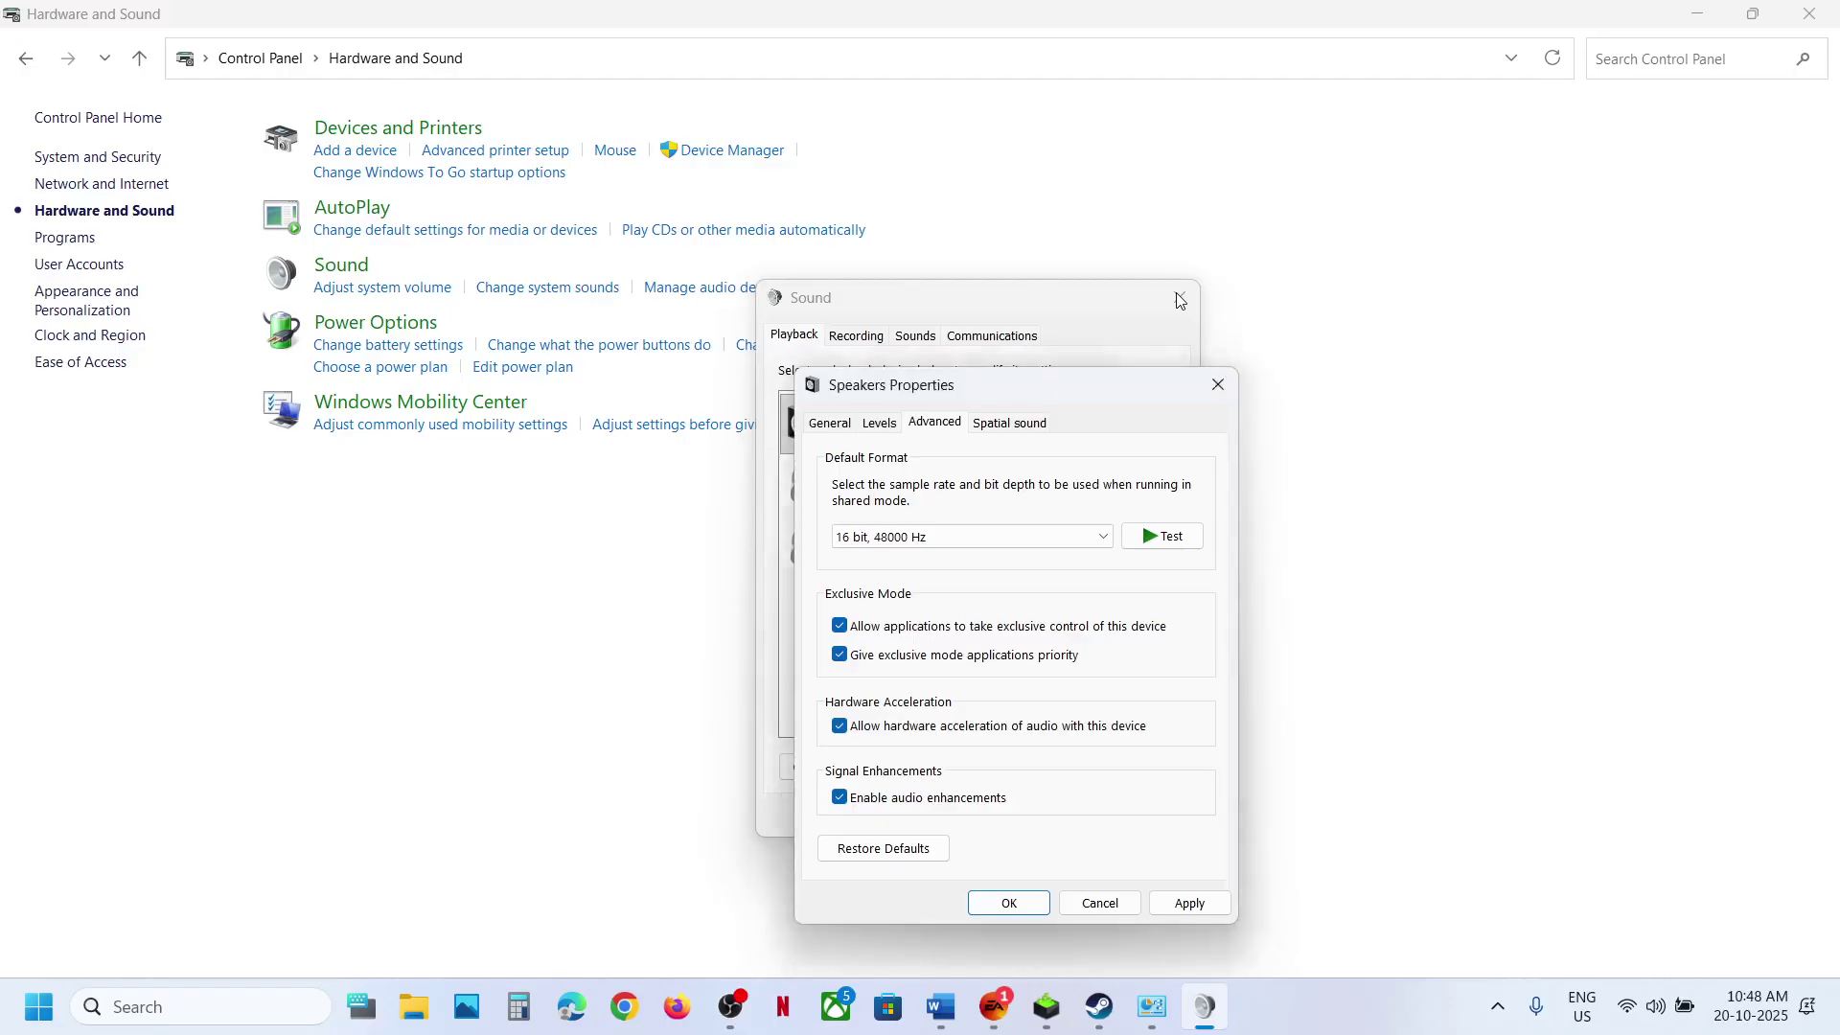
left_click(1217, 382)
left_click(1184, 297)
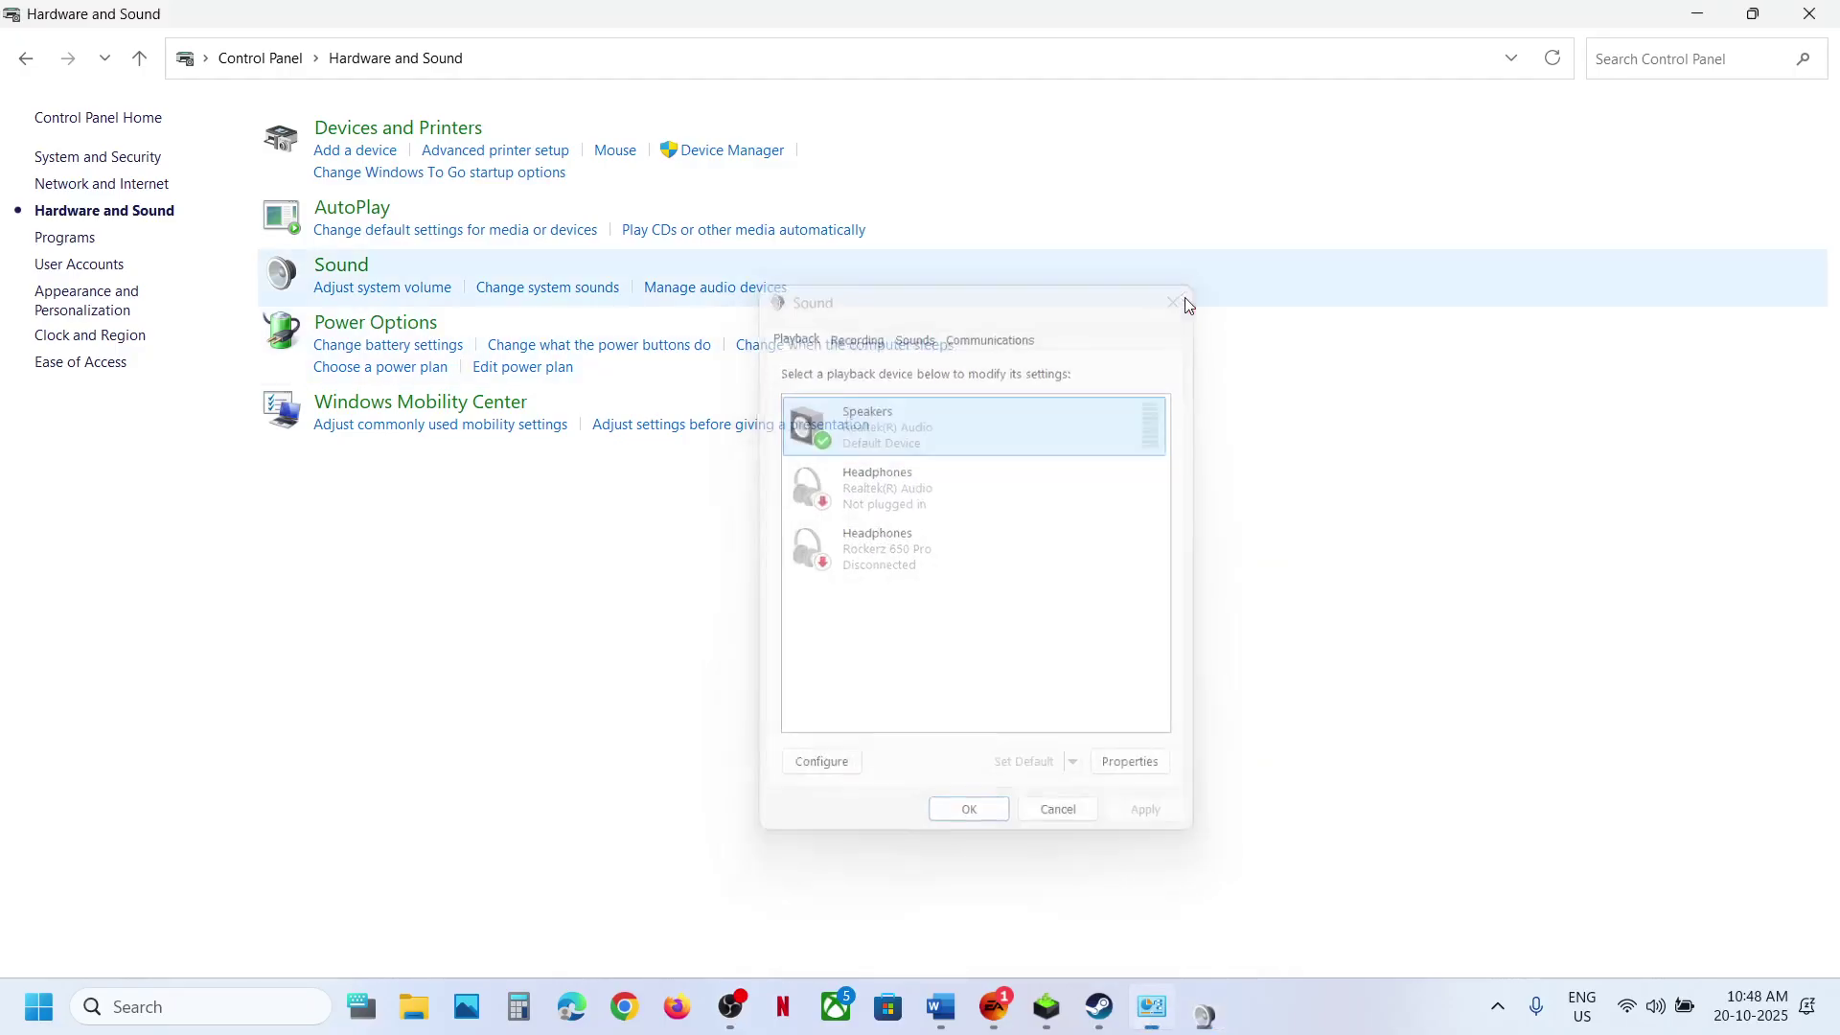
left_click(1809, 14)
- Read Step 5 of the Word guide, about disconnecting the controller, and Step 6, about turning off Spatial Sound
scroll(649, 560, "down", 4)
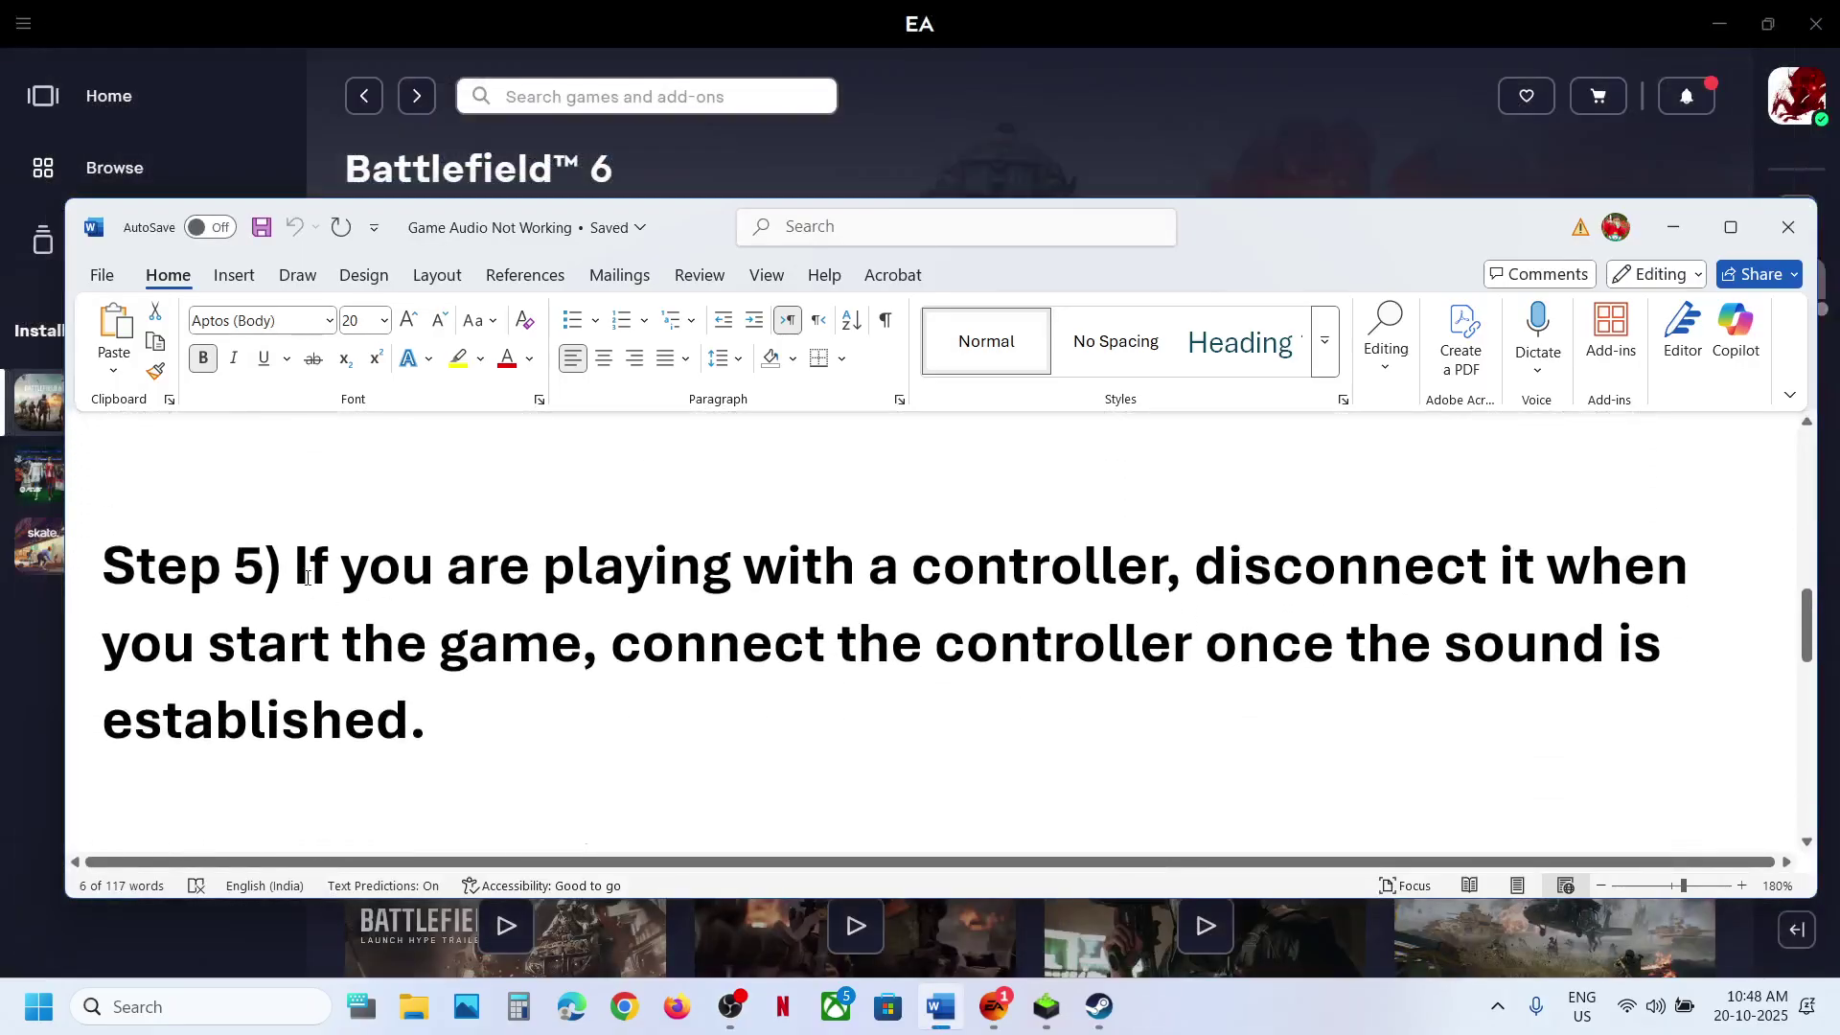
left_click_drag(305, 572, 426, 743)
left_click(427, 743)
scroll(425, 741, "down", 3)
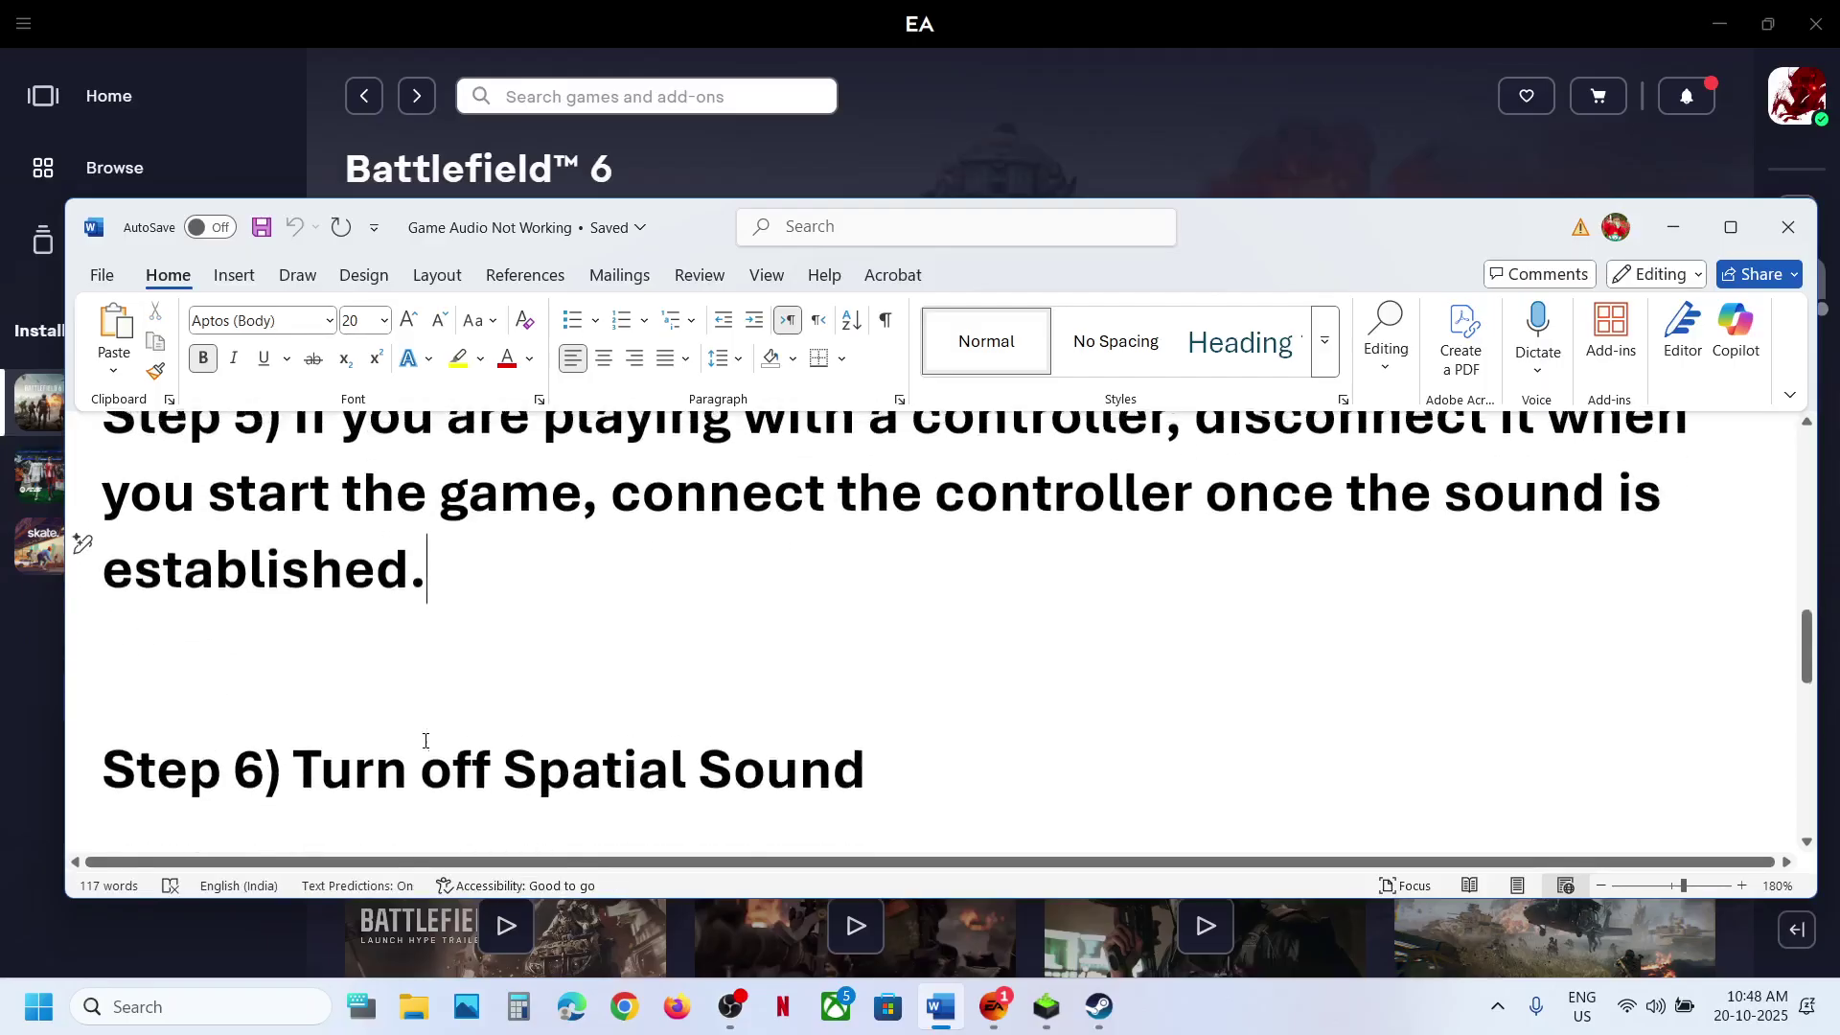
scroll(425, 741, "up", 2)
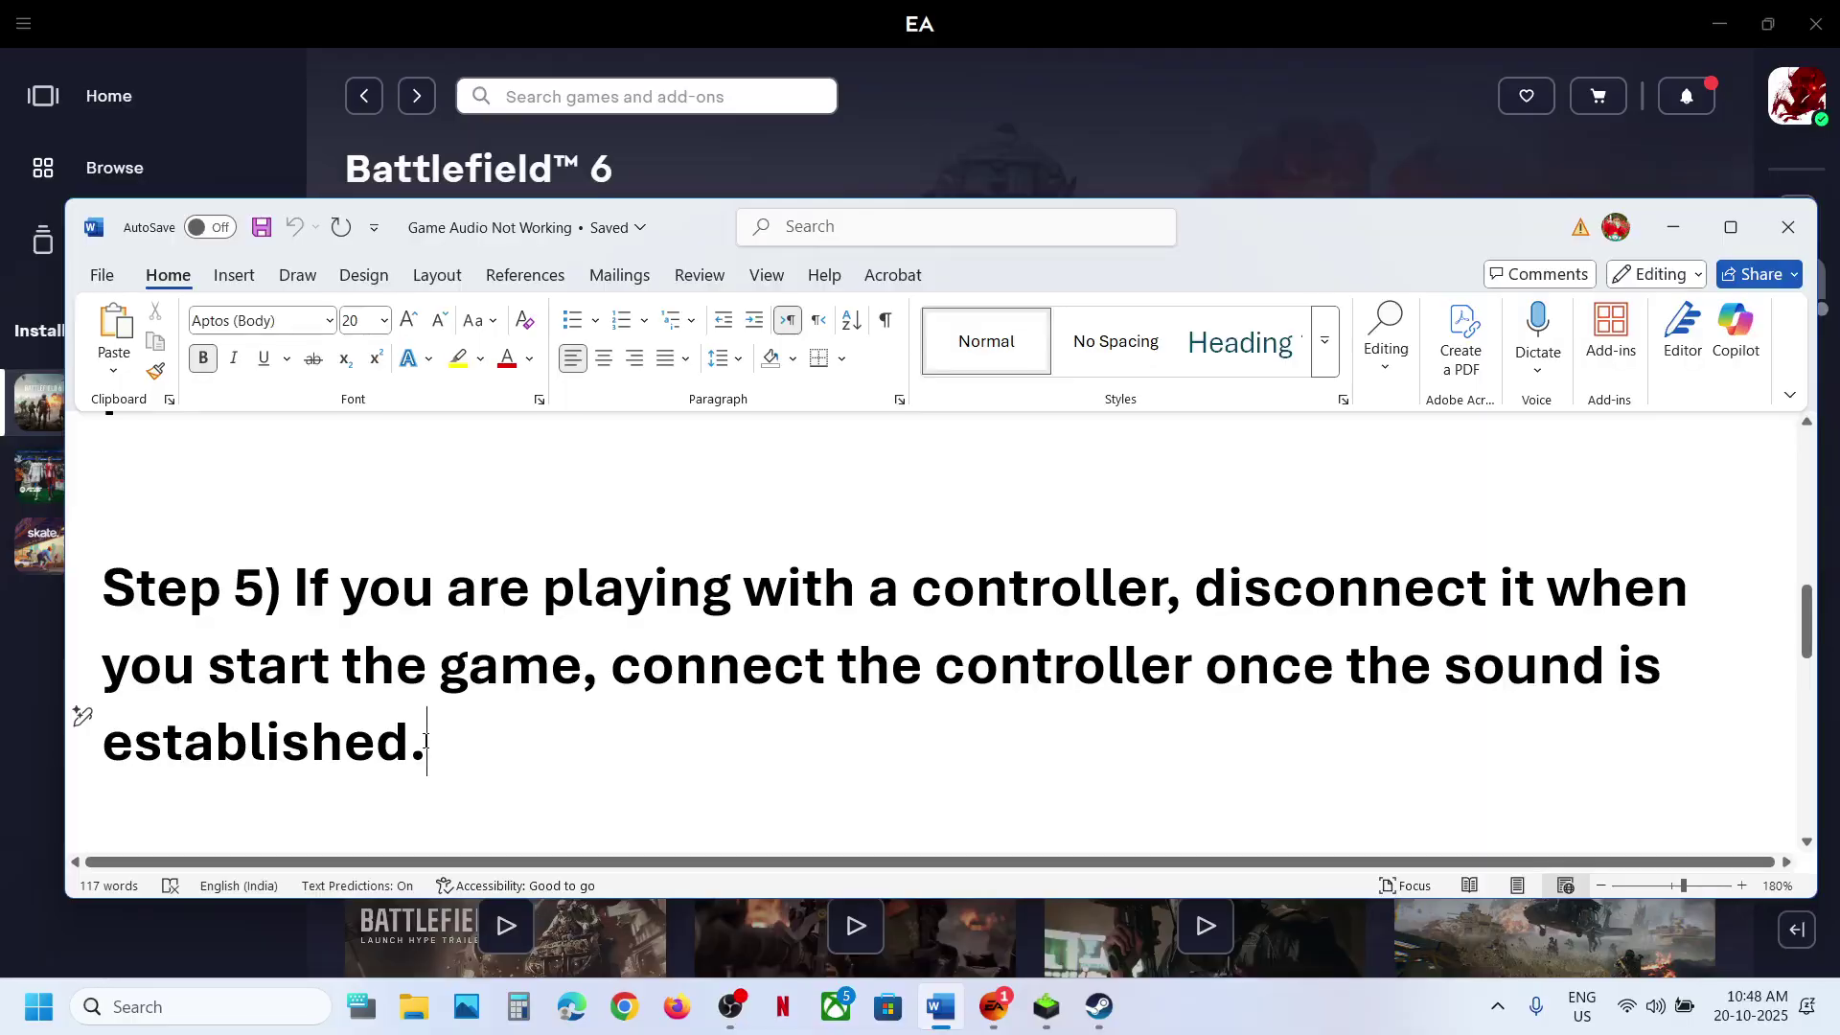
scroll(426, 740, "down", 3)
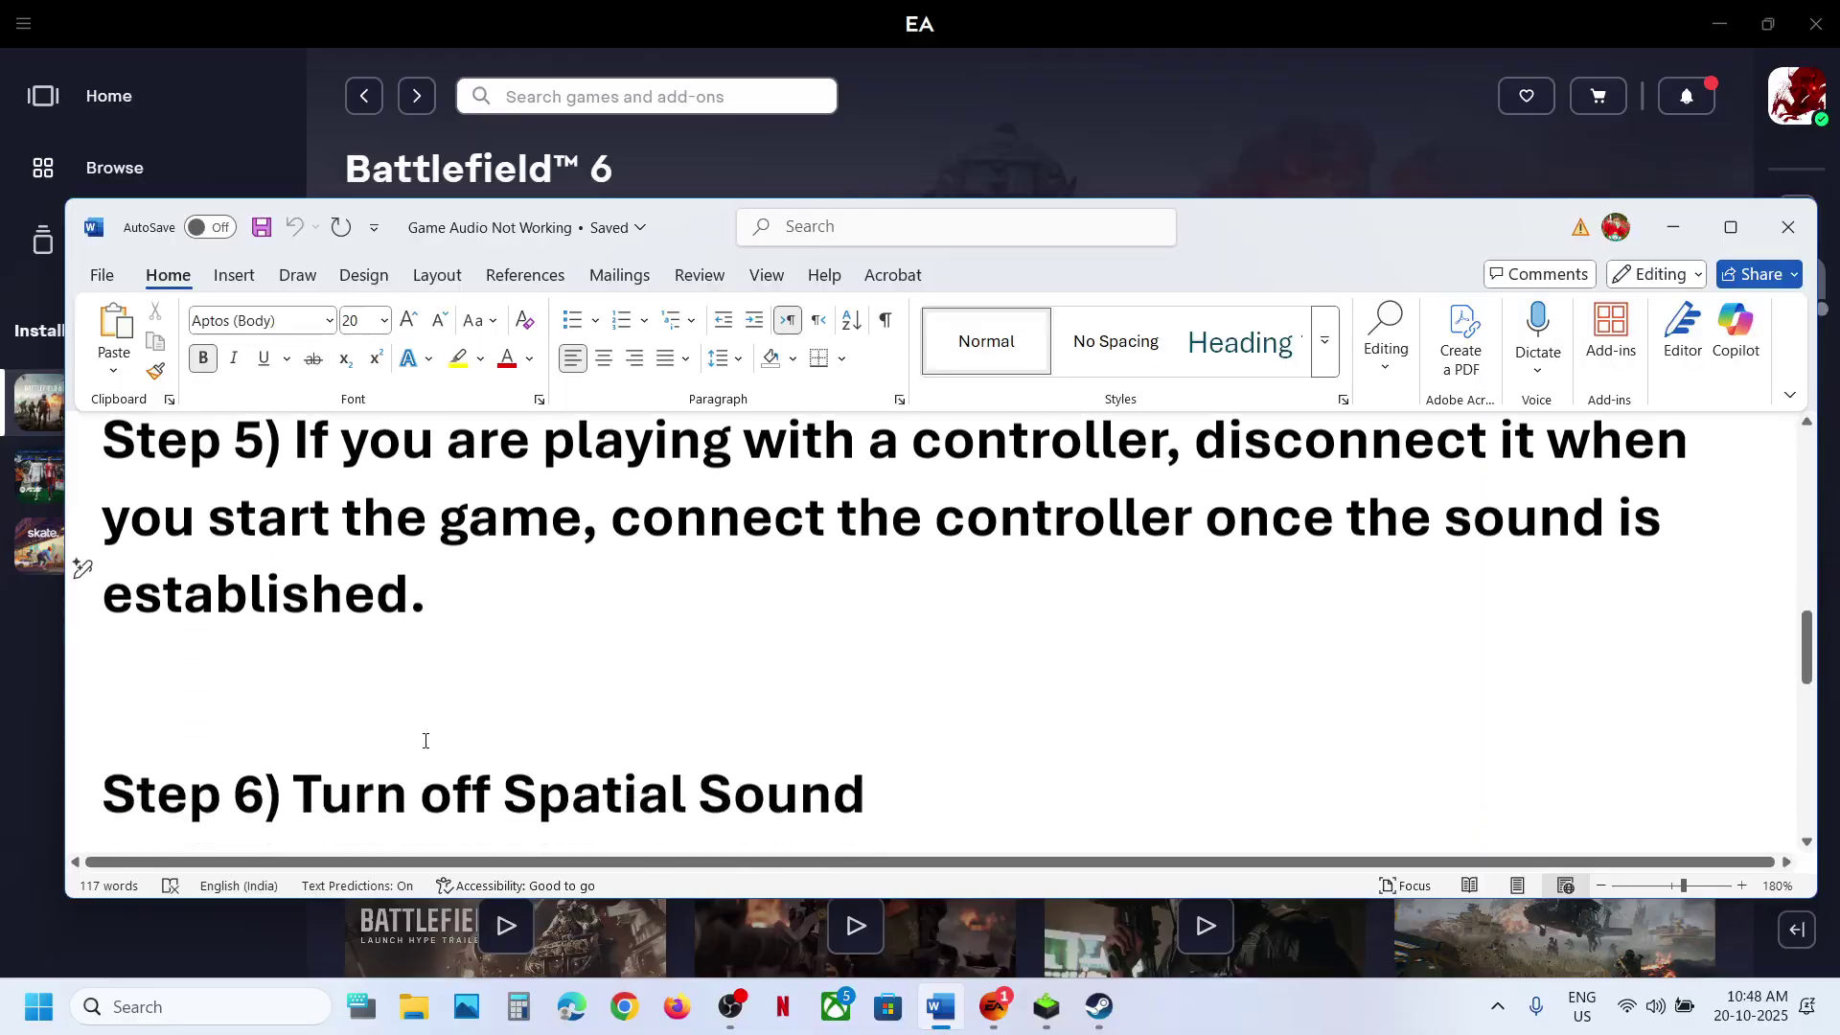
left_click_drag(307, 712, 862, 719)
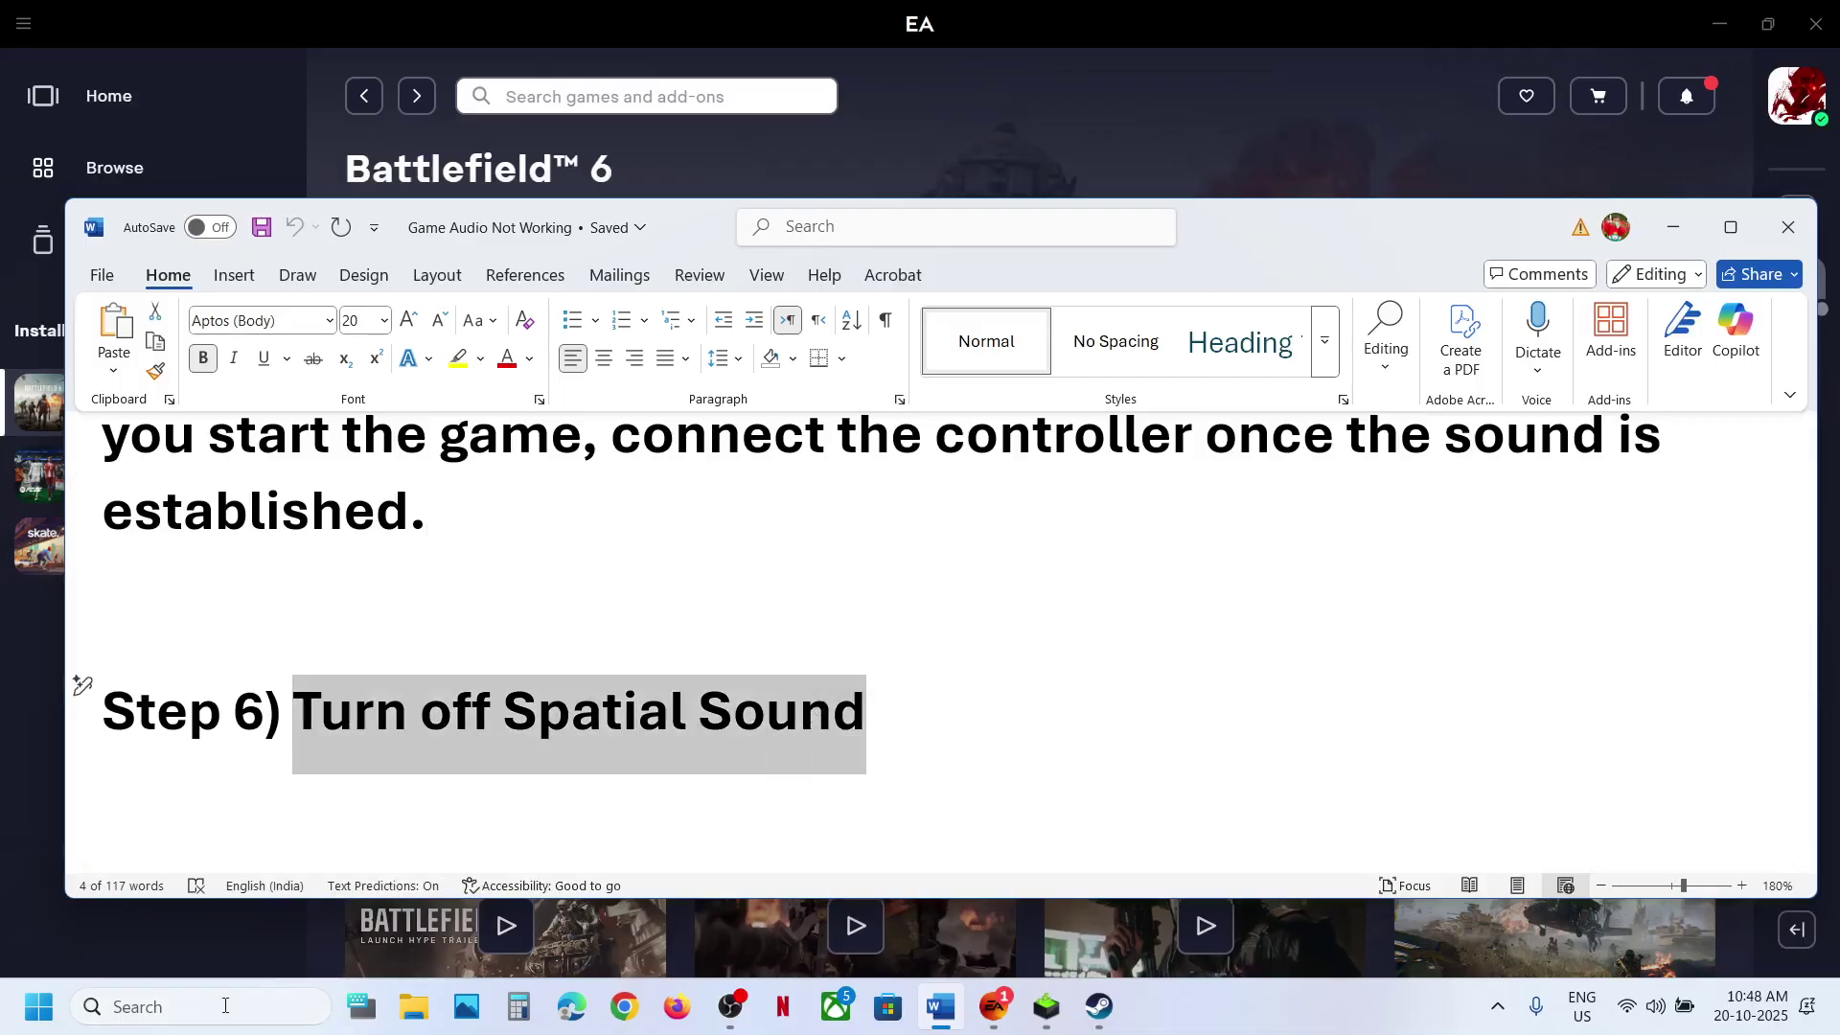
- Reopen Control Panel and bring up the Sound playback devices from Hardware and Sound
left_click(227, 1007)
type("control")
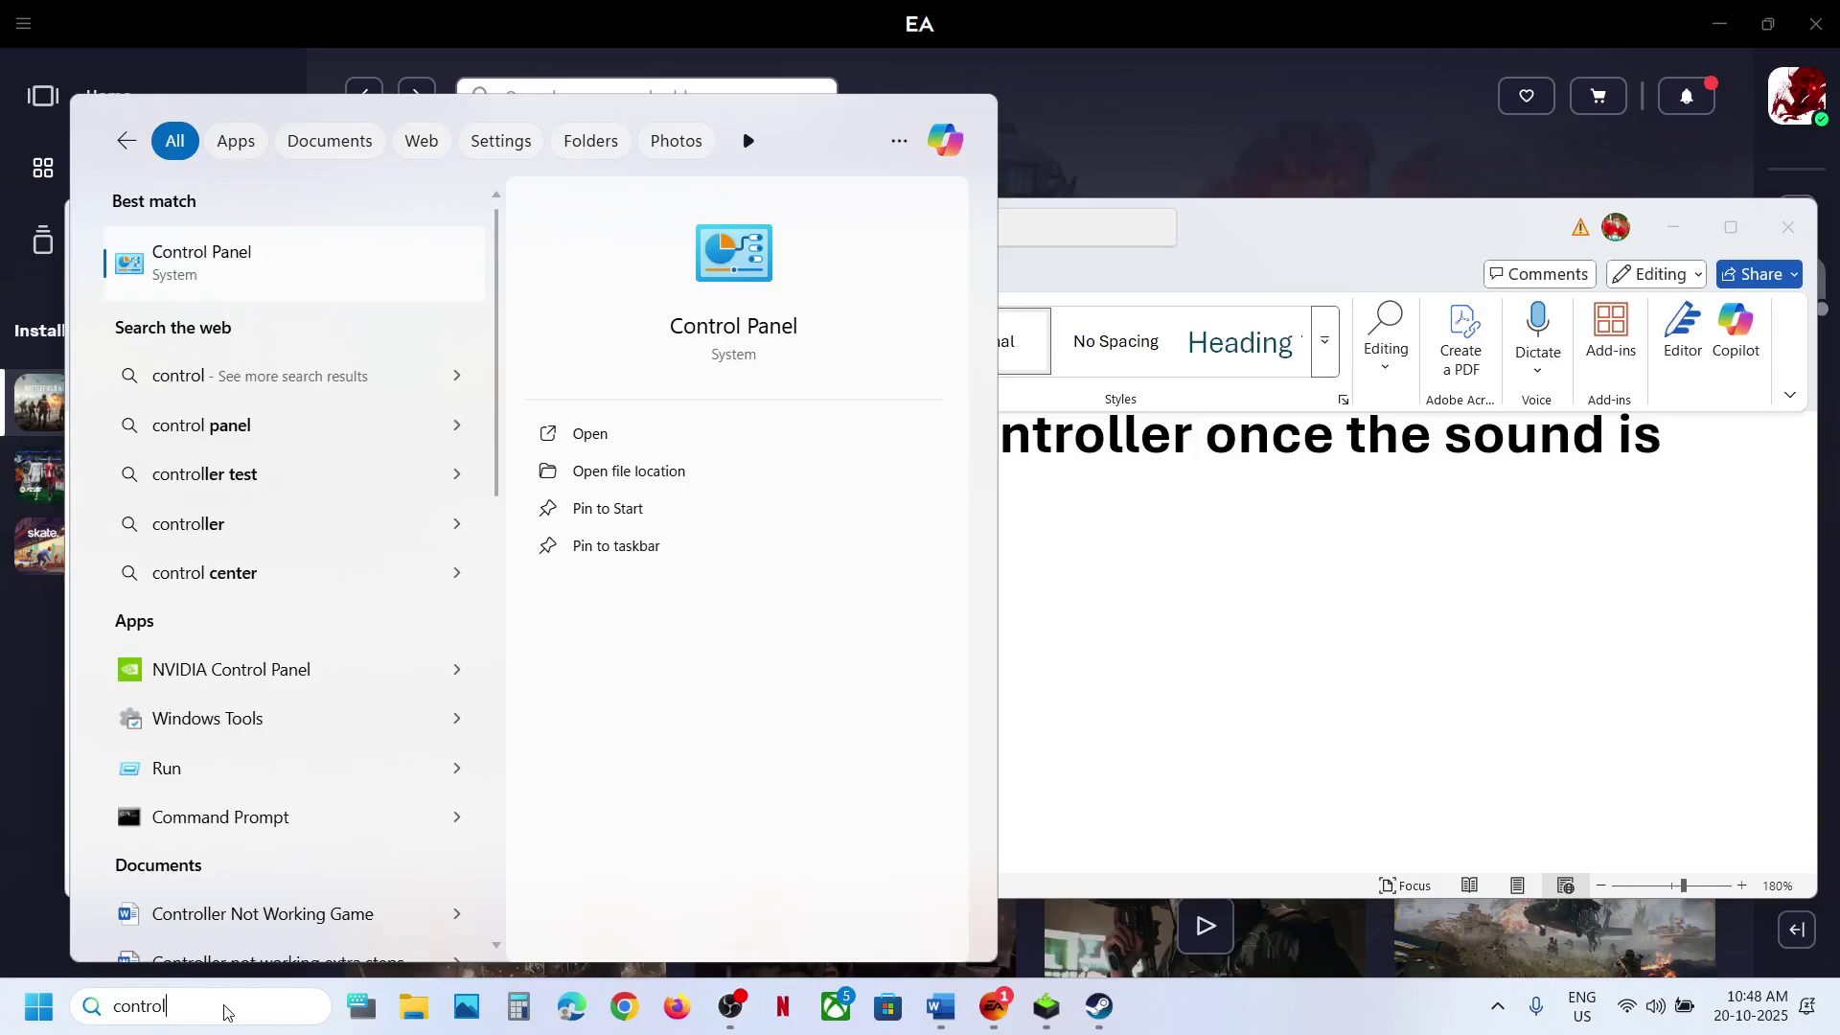
key("Return")
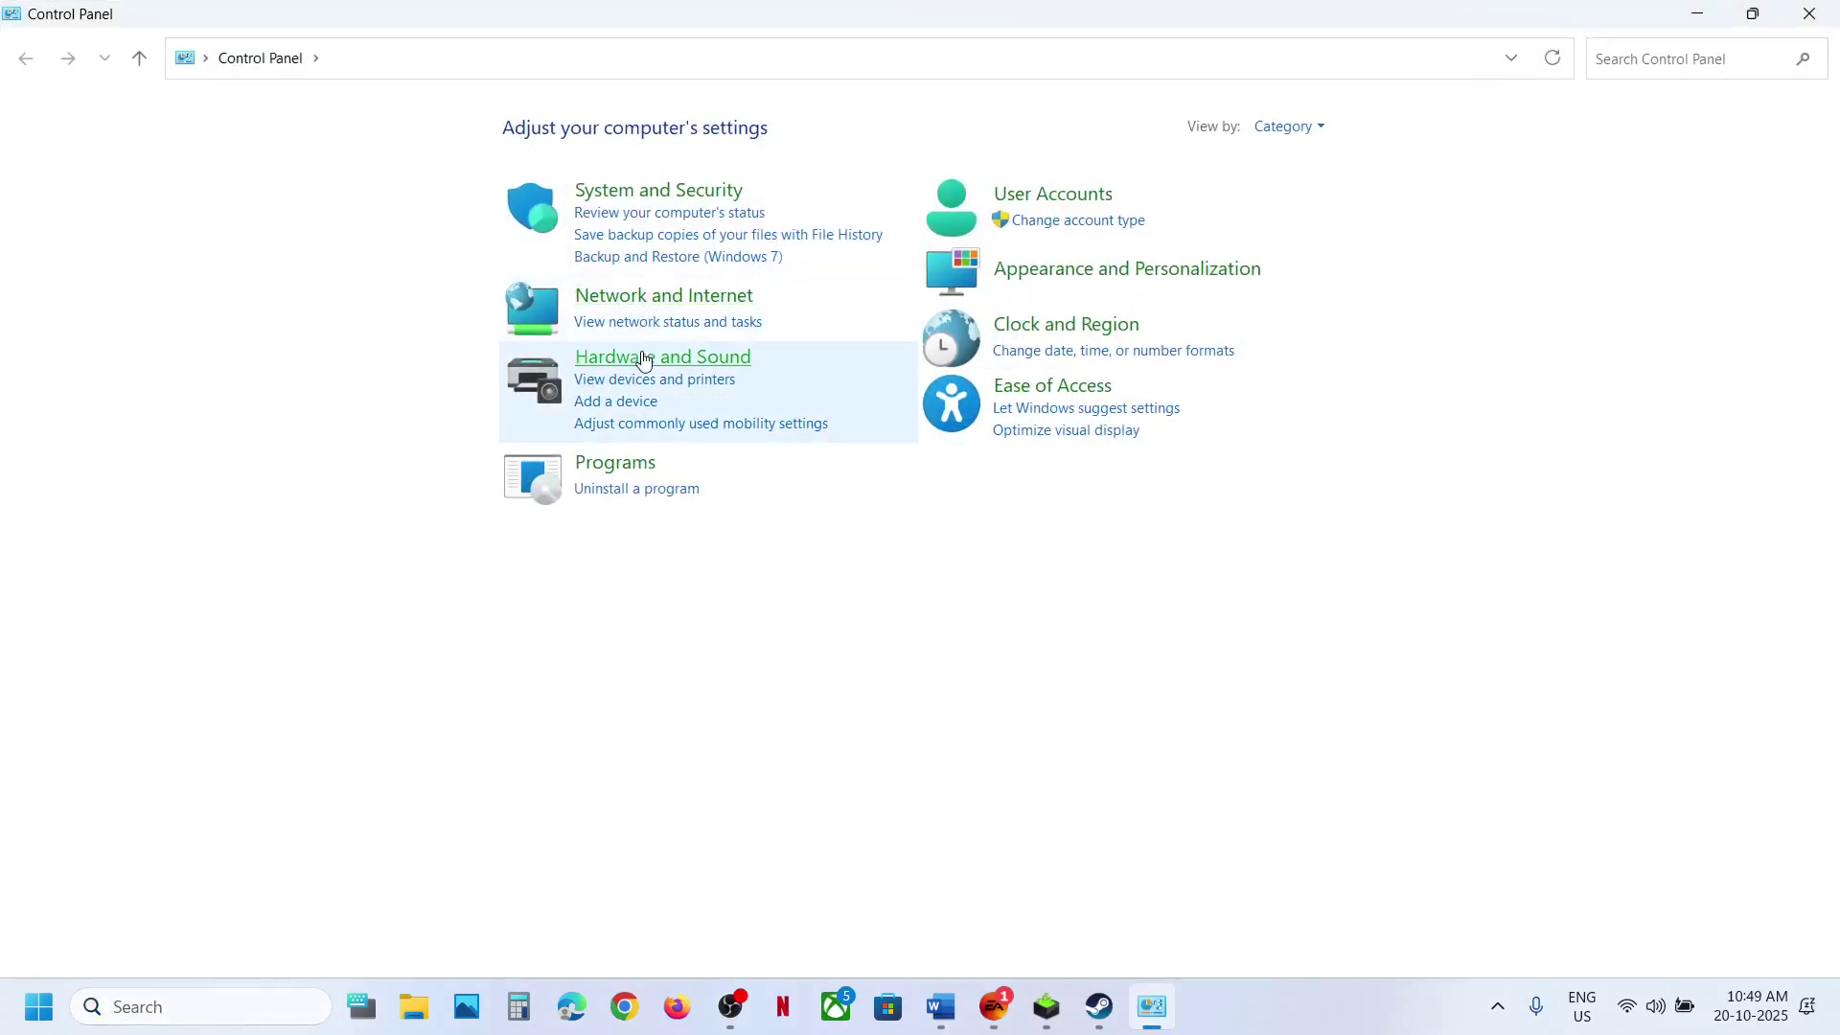
left_click(642, 358)
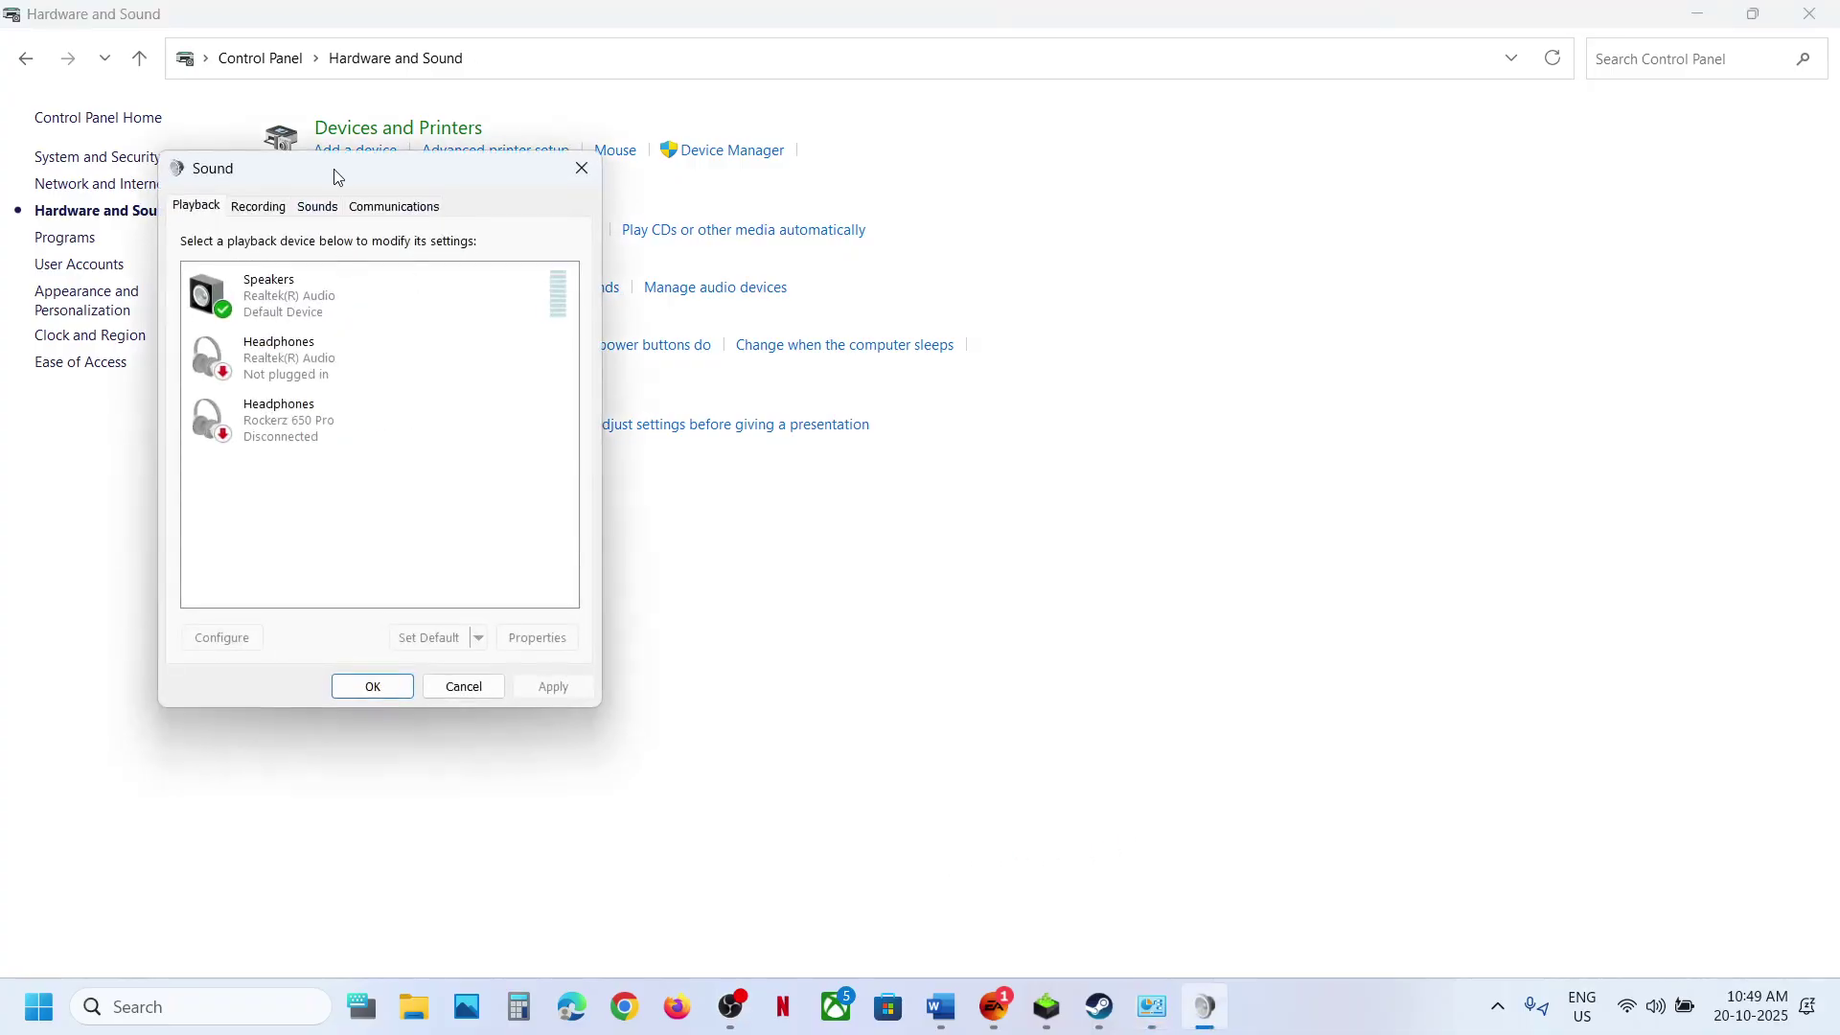
left_click_drag(337, 176, 984, 229)
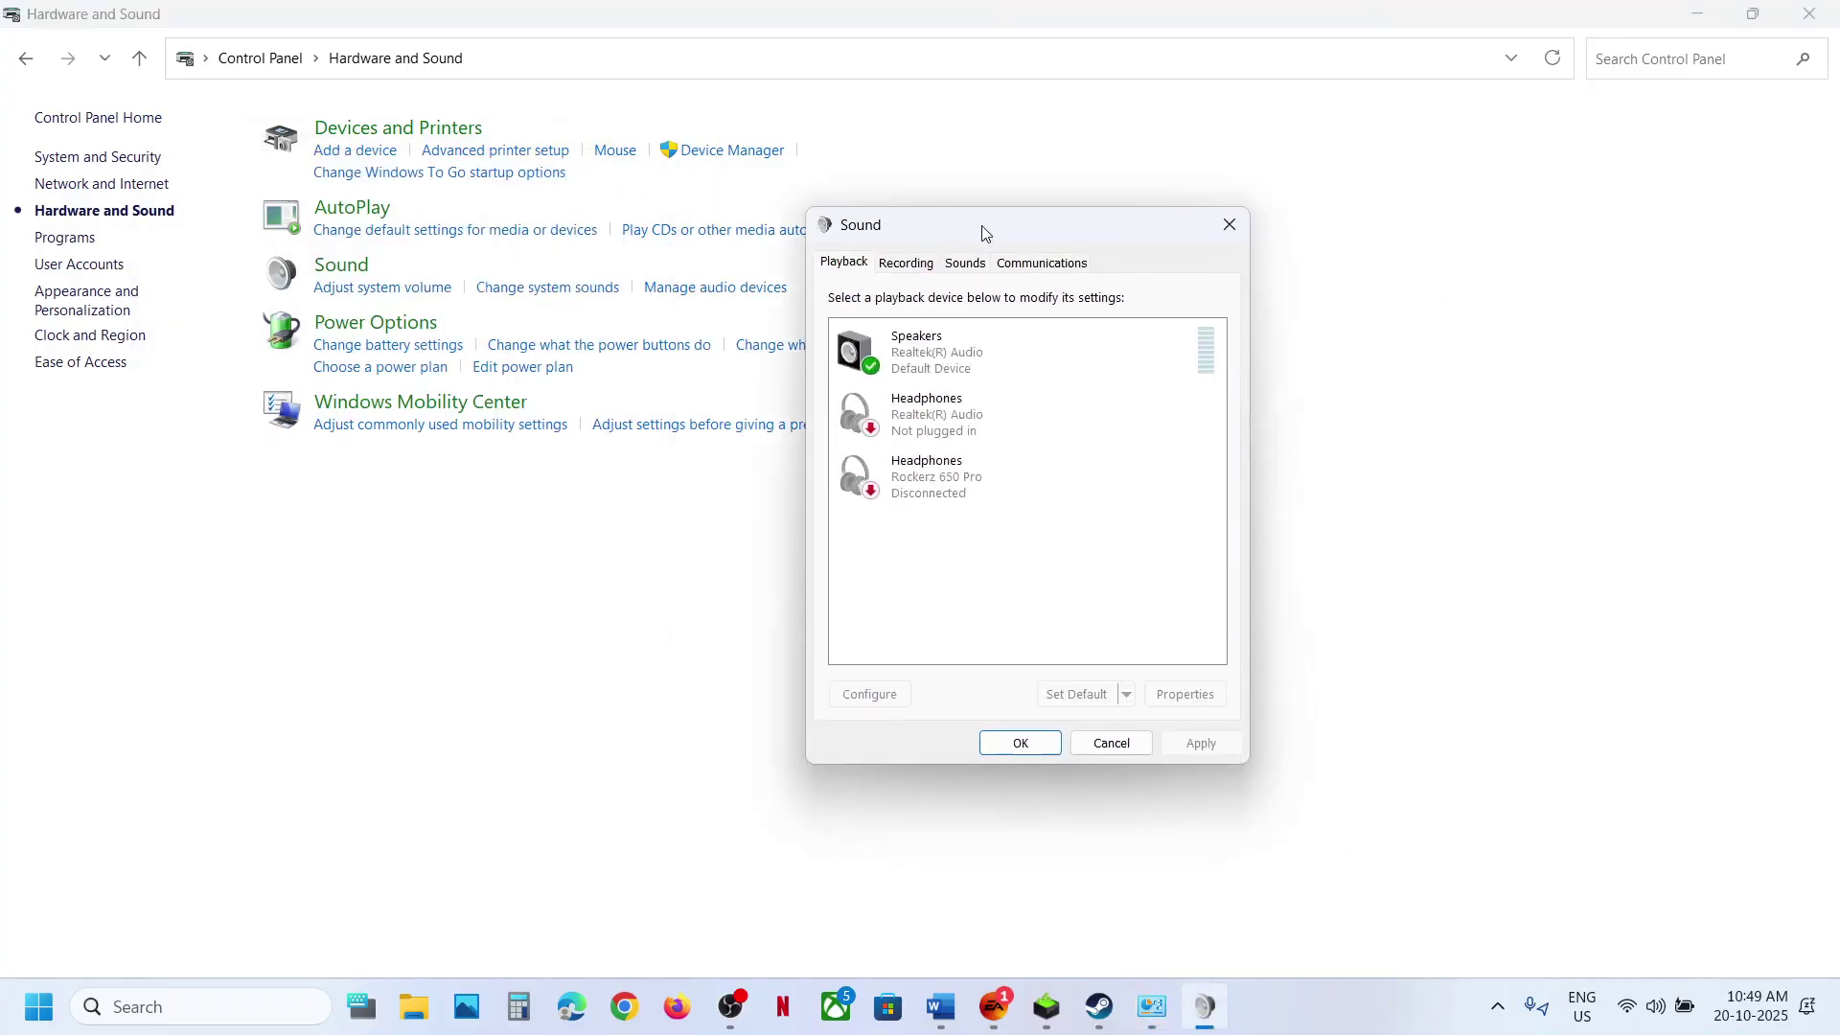
left_click(936, 1025)
left_click(936, 1025)
- Keep the Realtek Speakers' spatial sound format set to Off and confirm the speaker properties and Sound window
left_click(917, 355)
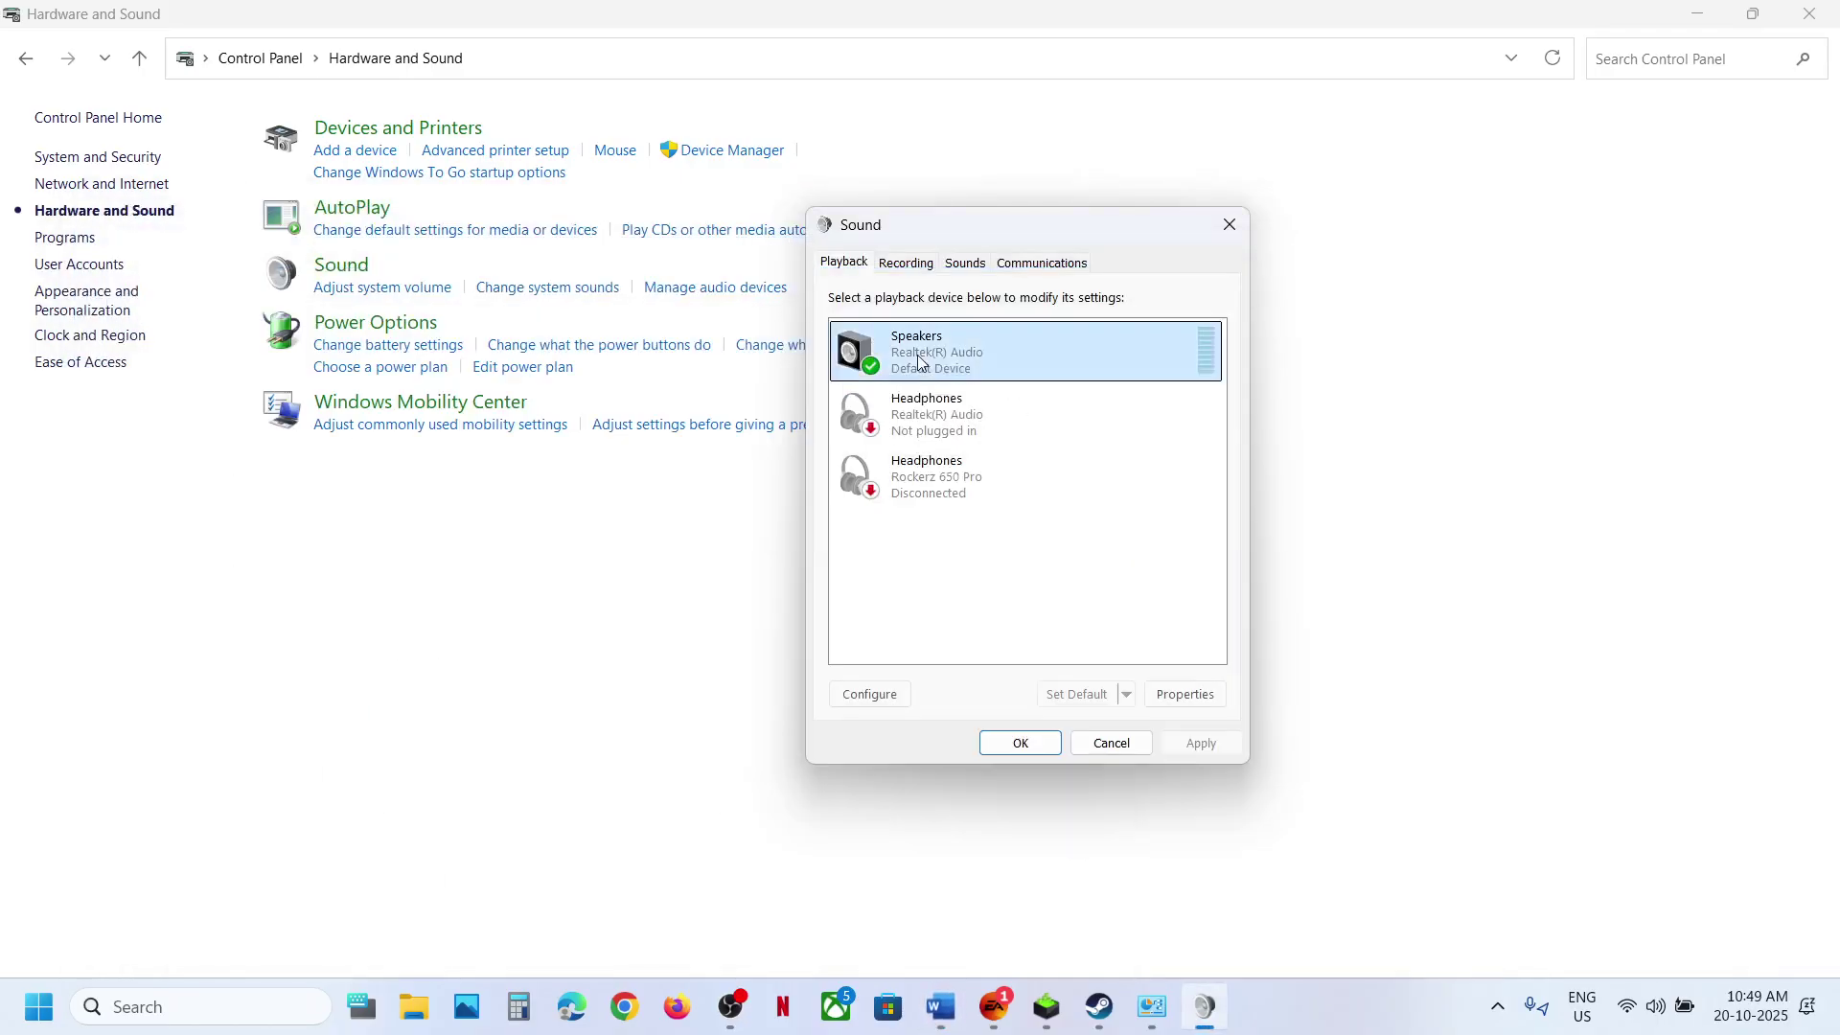
right_click(917, 355)
left_click(997, 540)
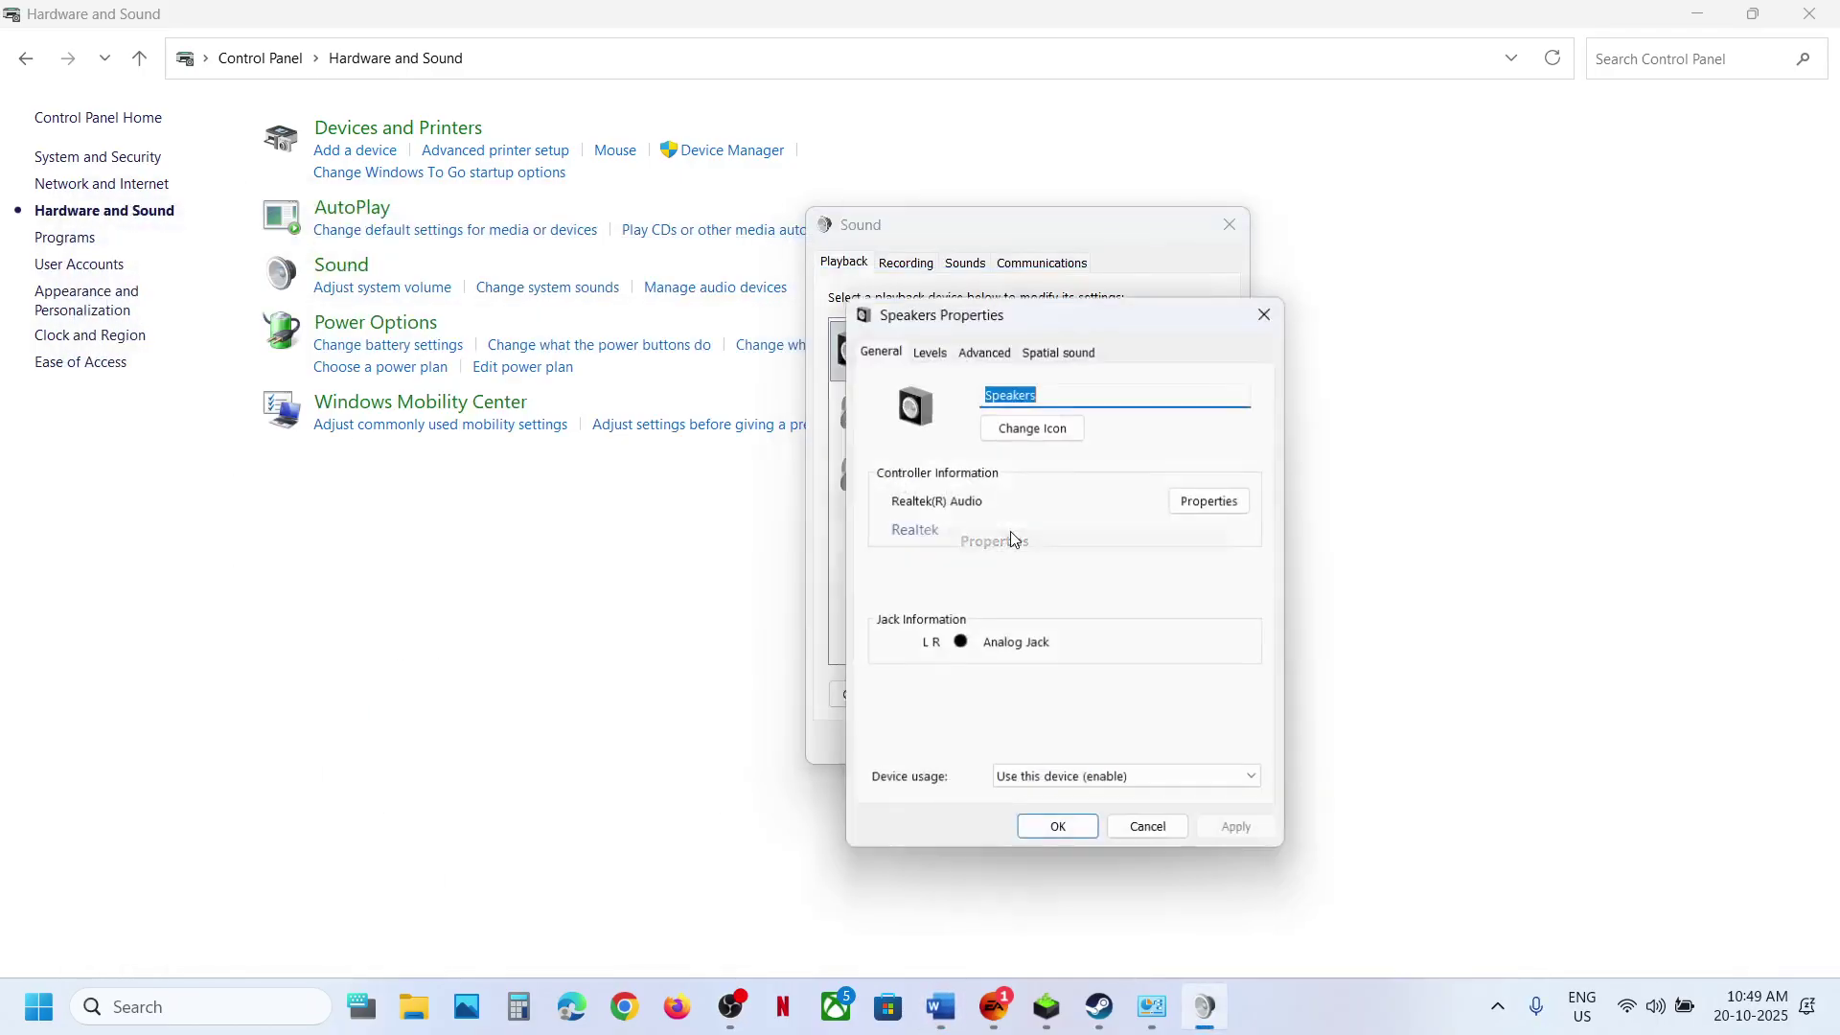
left_click(1044, 352)
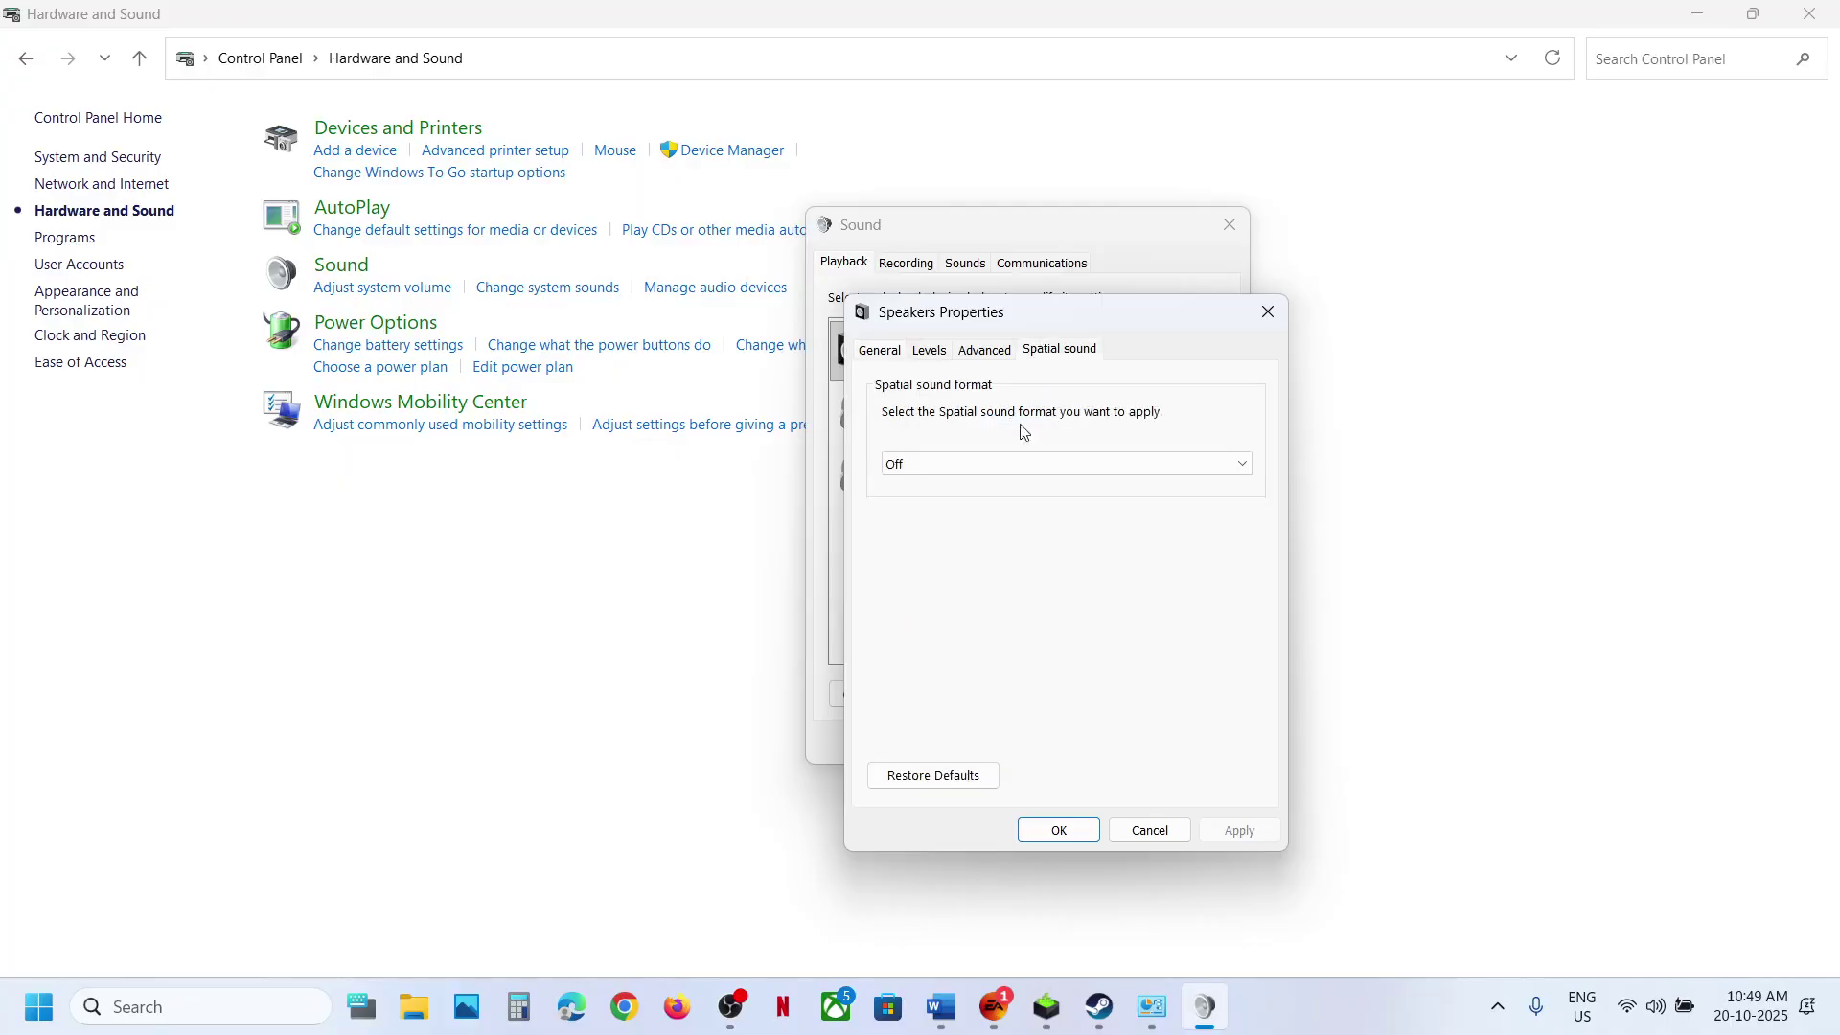
left_click(977, 464)
left_click(1056, 471)
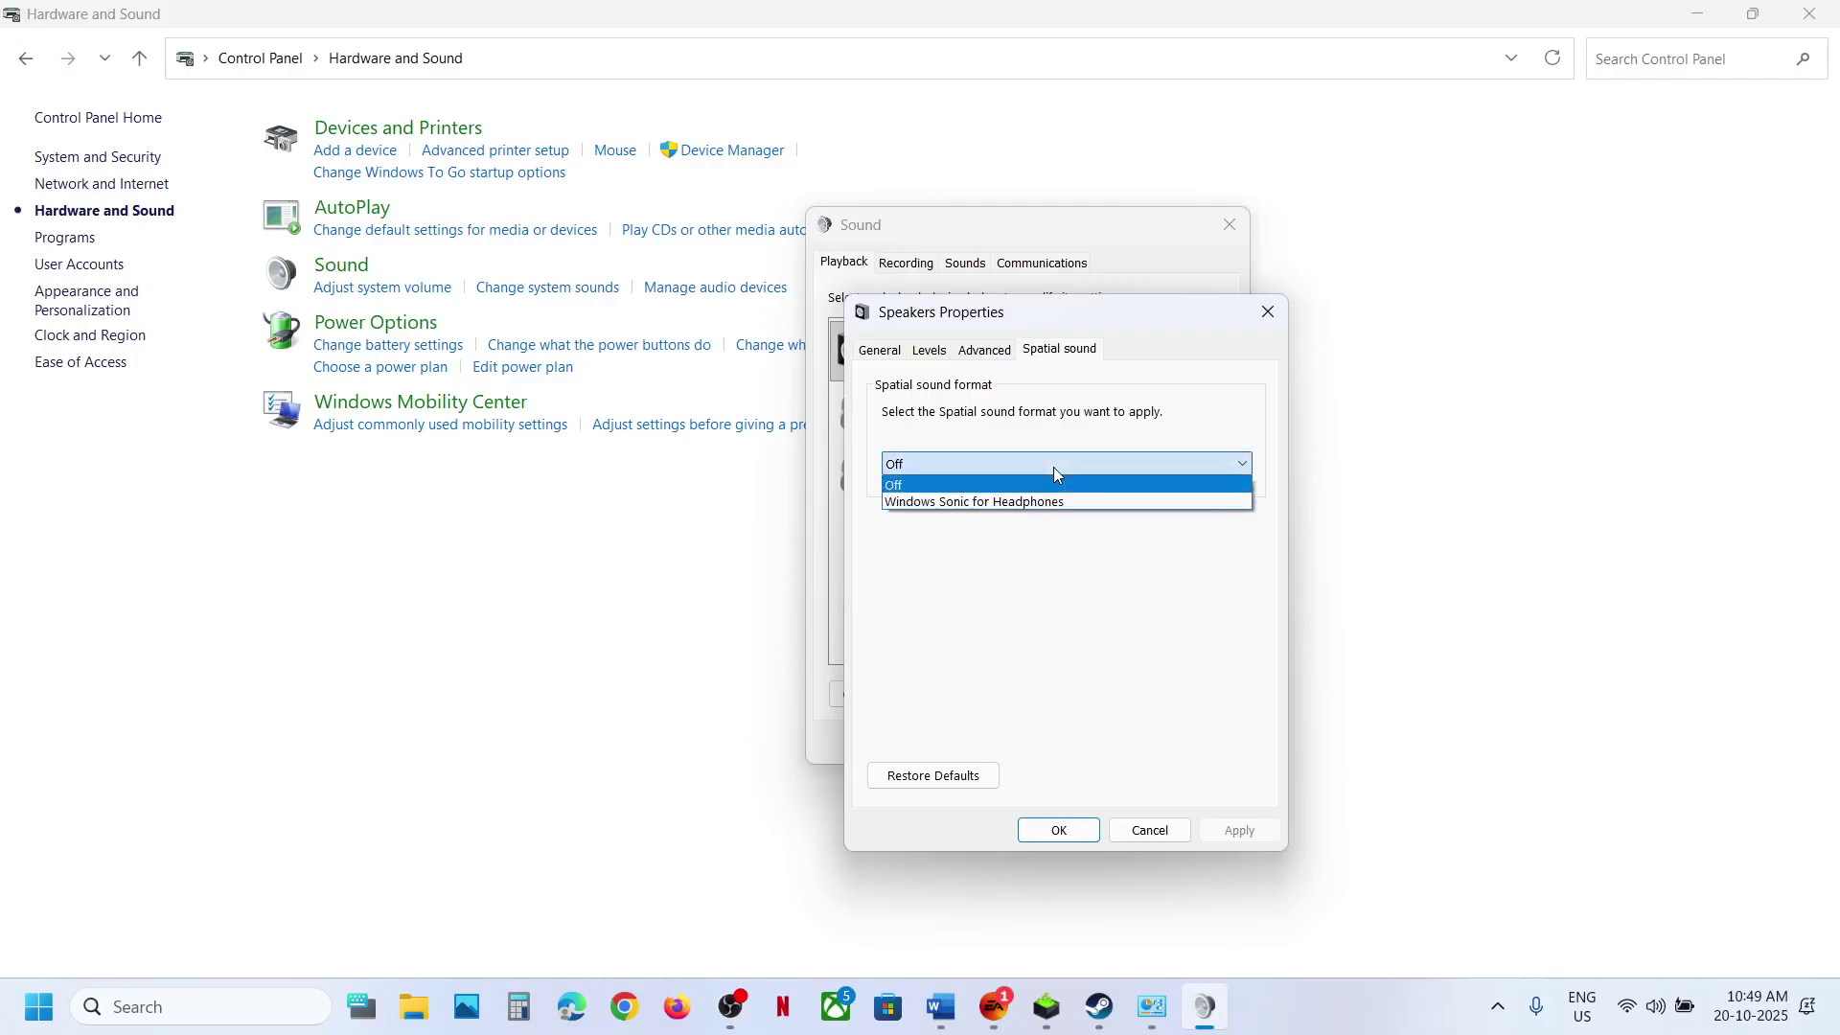
left_click(928, 660)
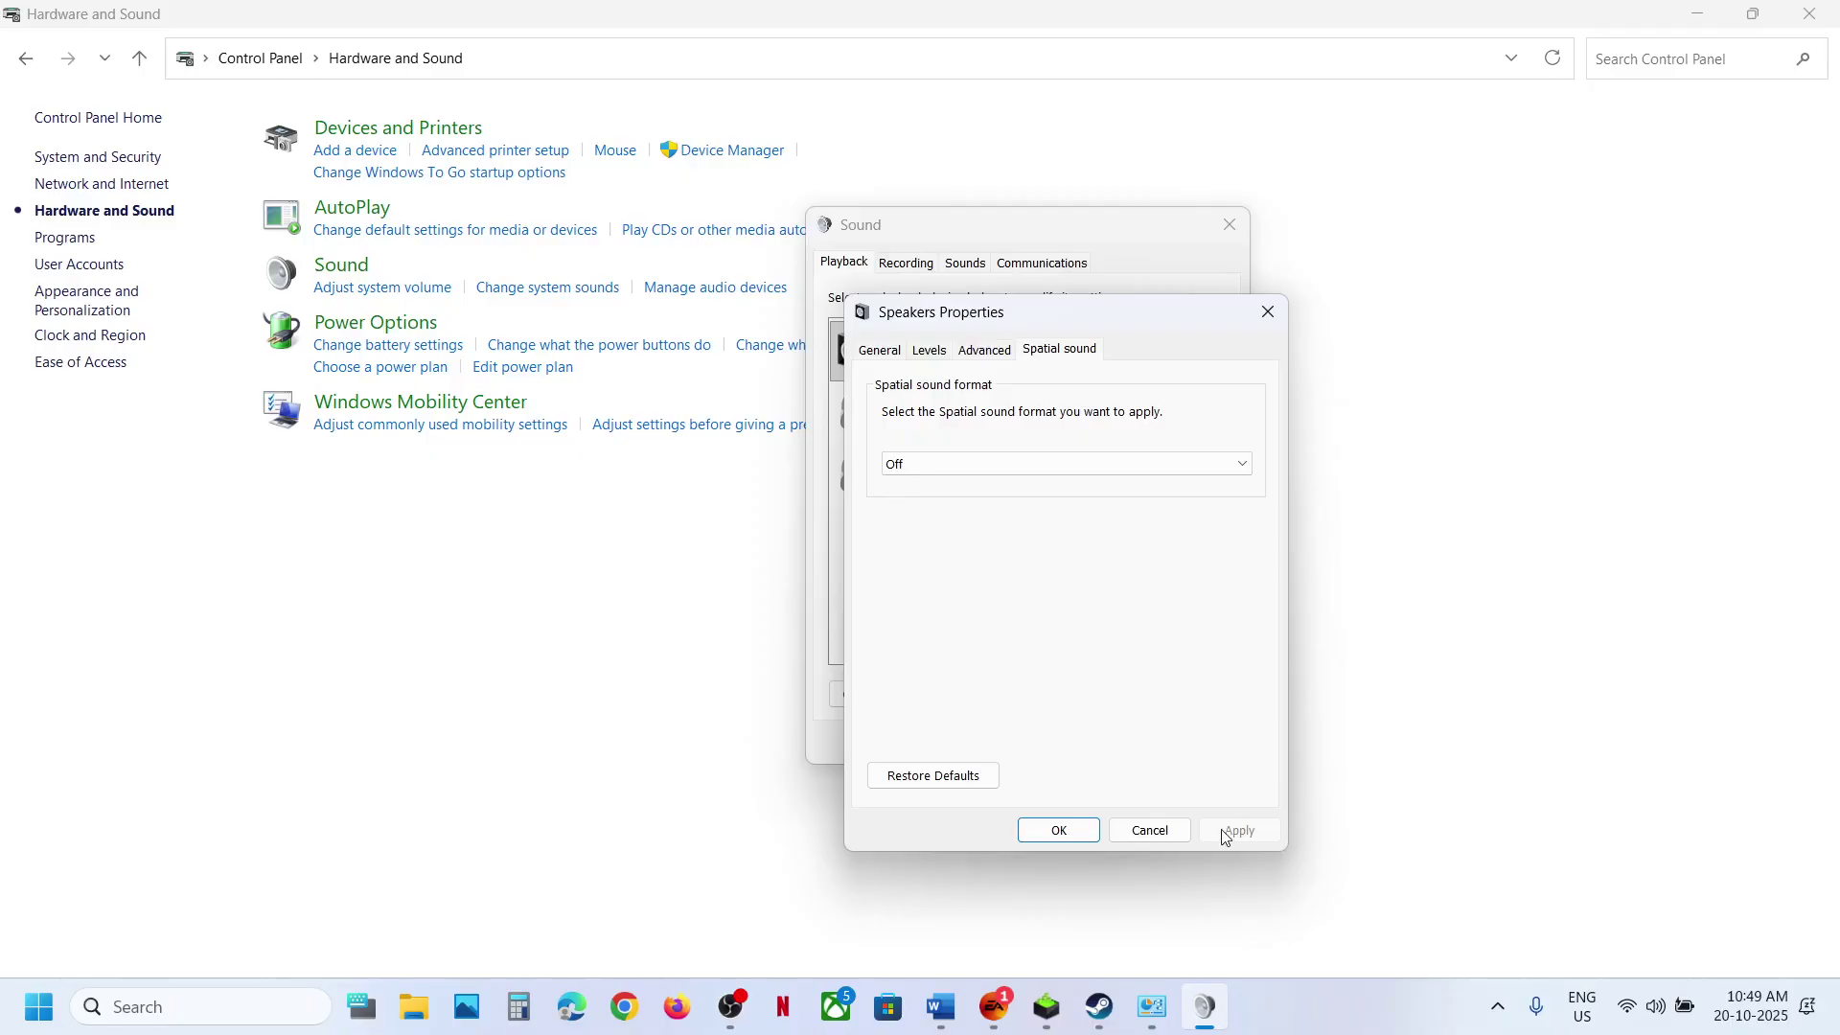
left_click(1089, 835)
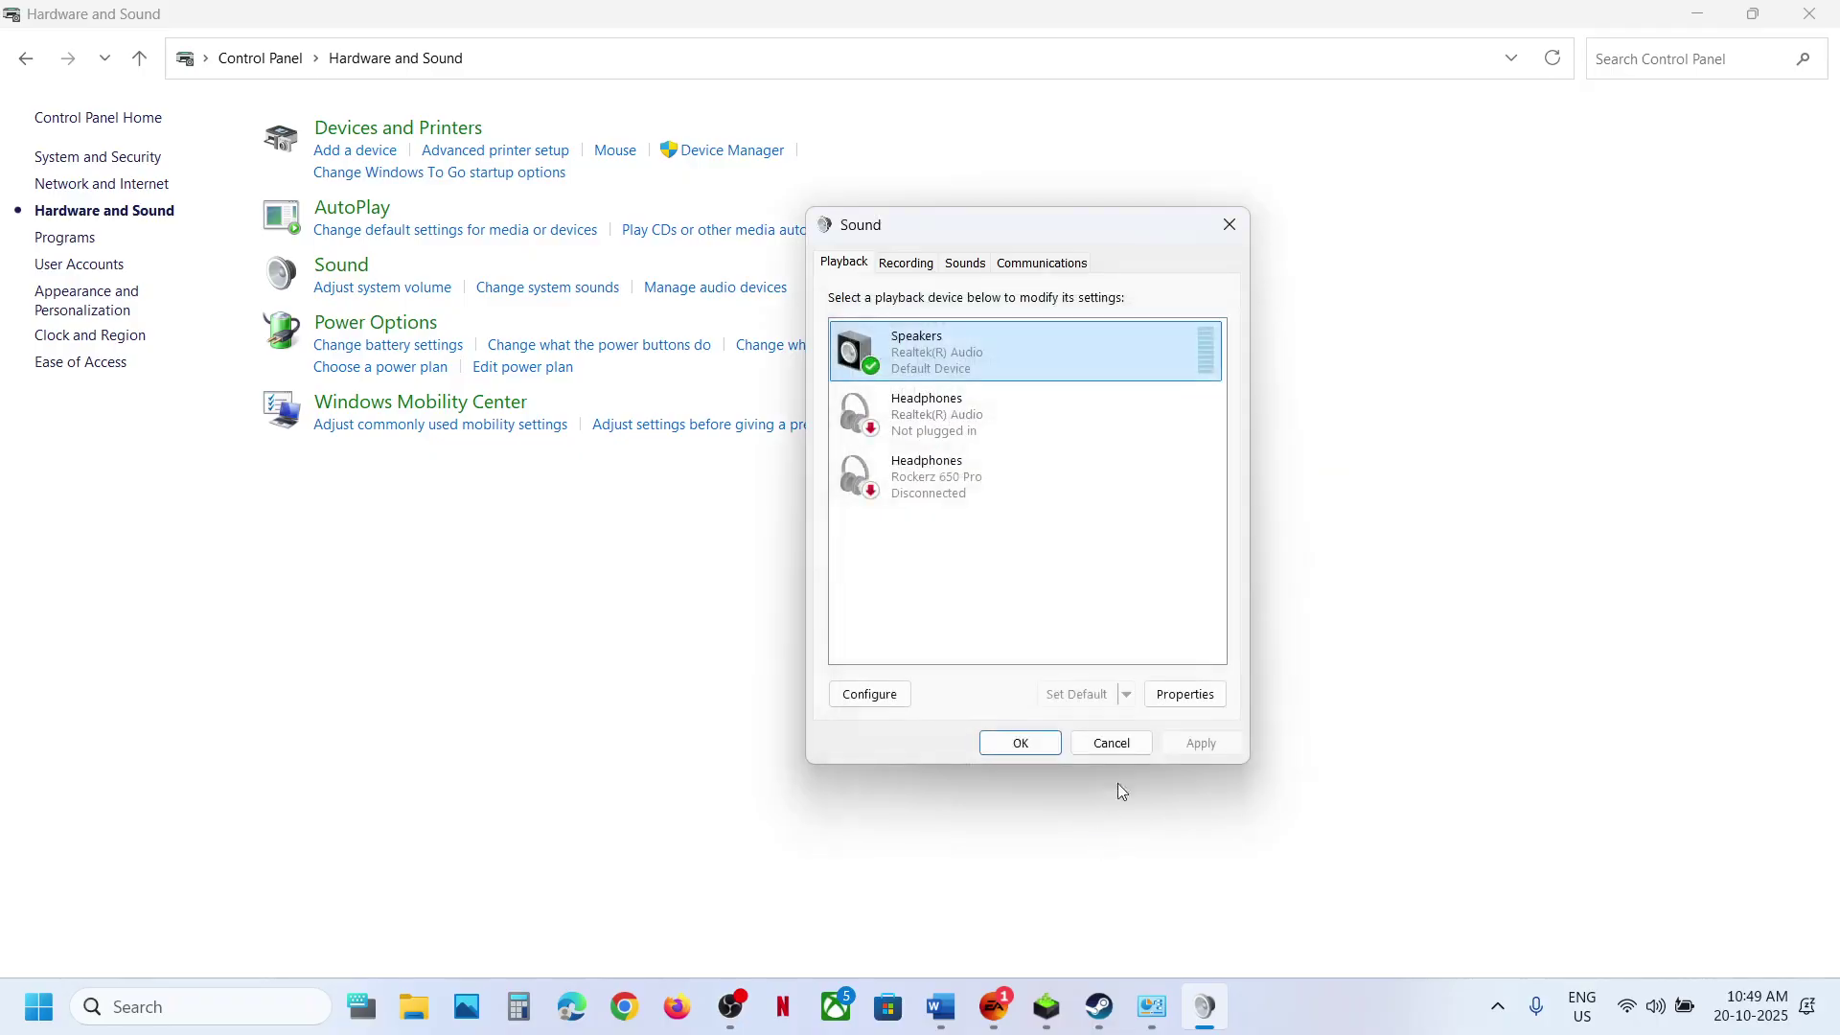
left_click(1019, 744)
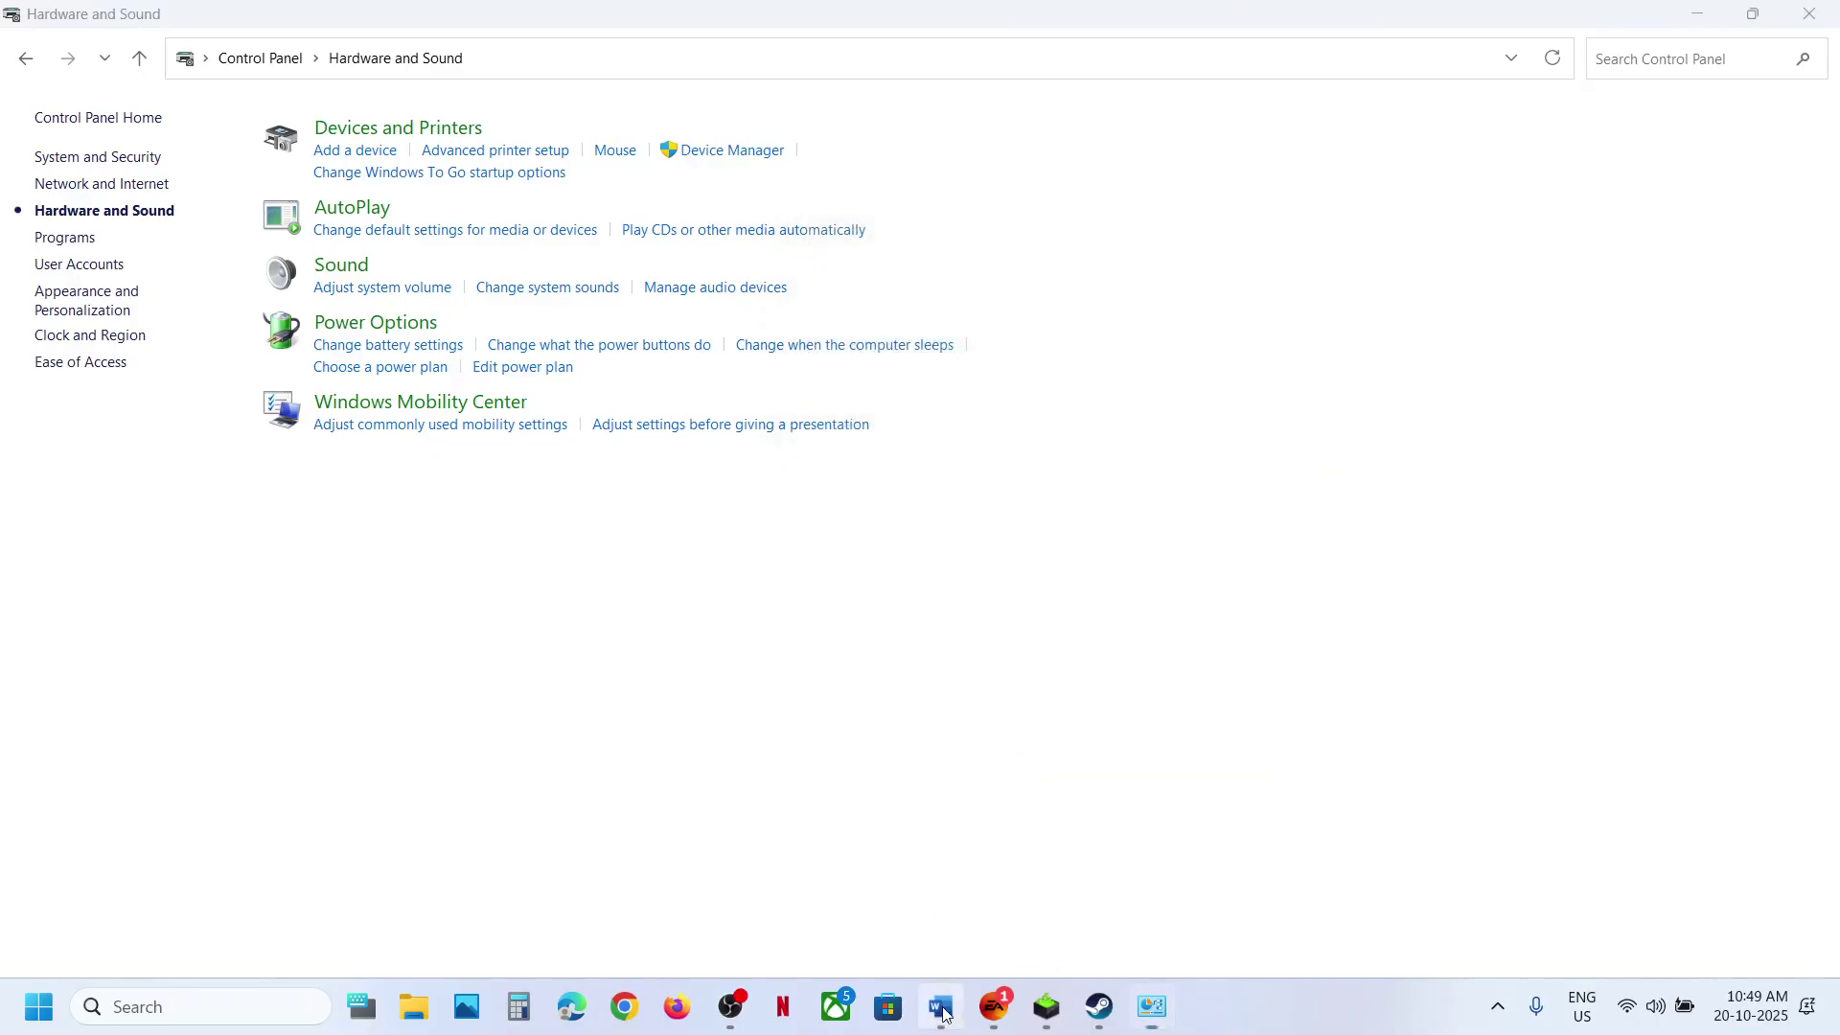
- Switch to the Word guide and read Step 7, about disabling Oculus/voicemeeter audio devices
left_click(942, 1008)
scroll(706, 718, "down", 3)
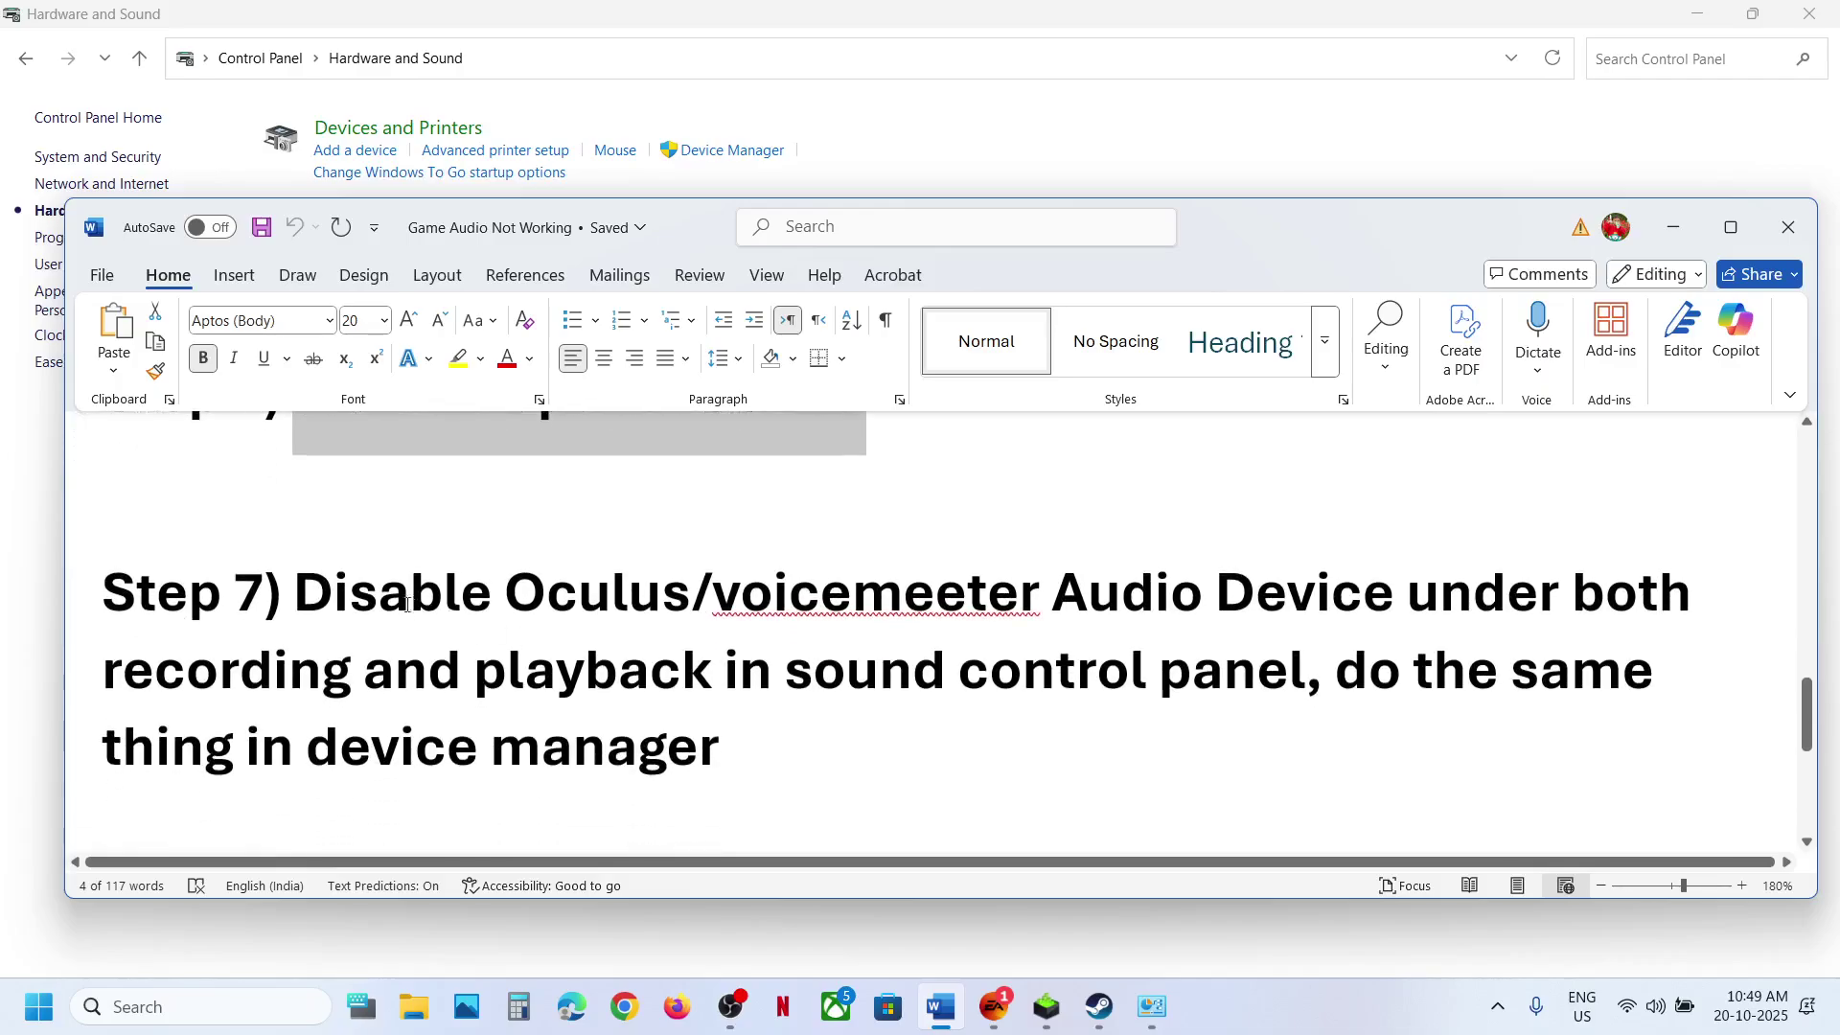
left_click_drag(392, 596, 1236, 591)
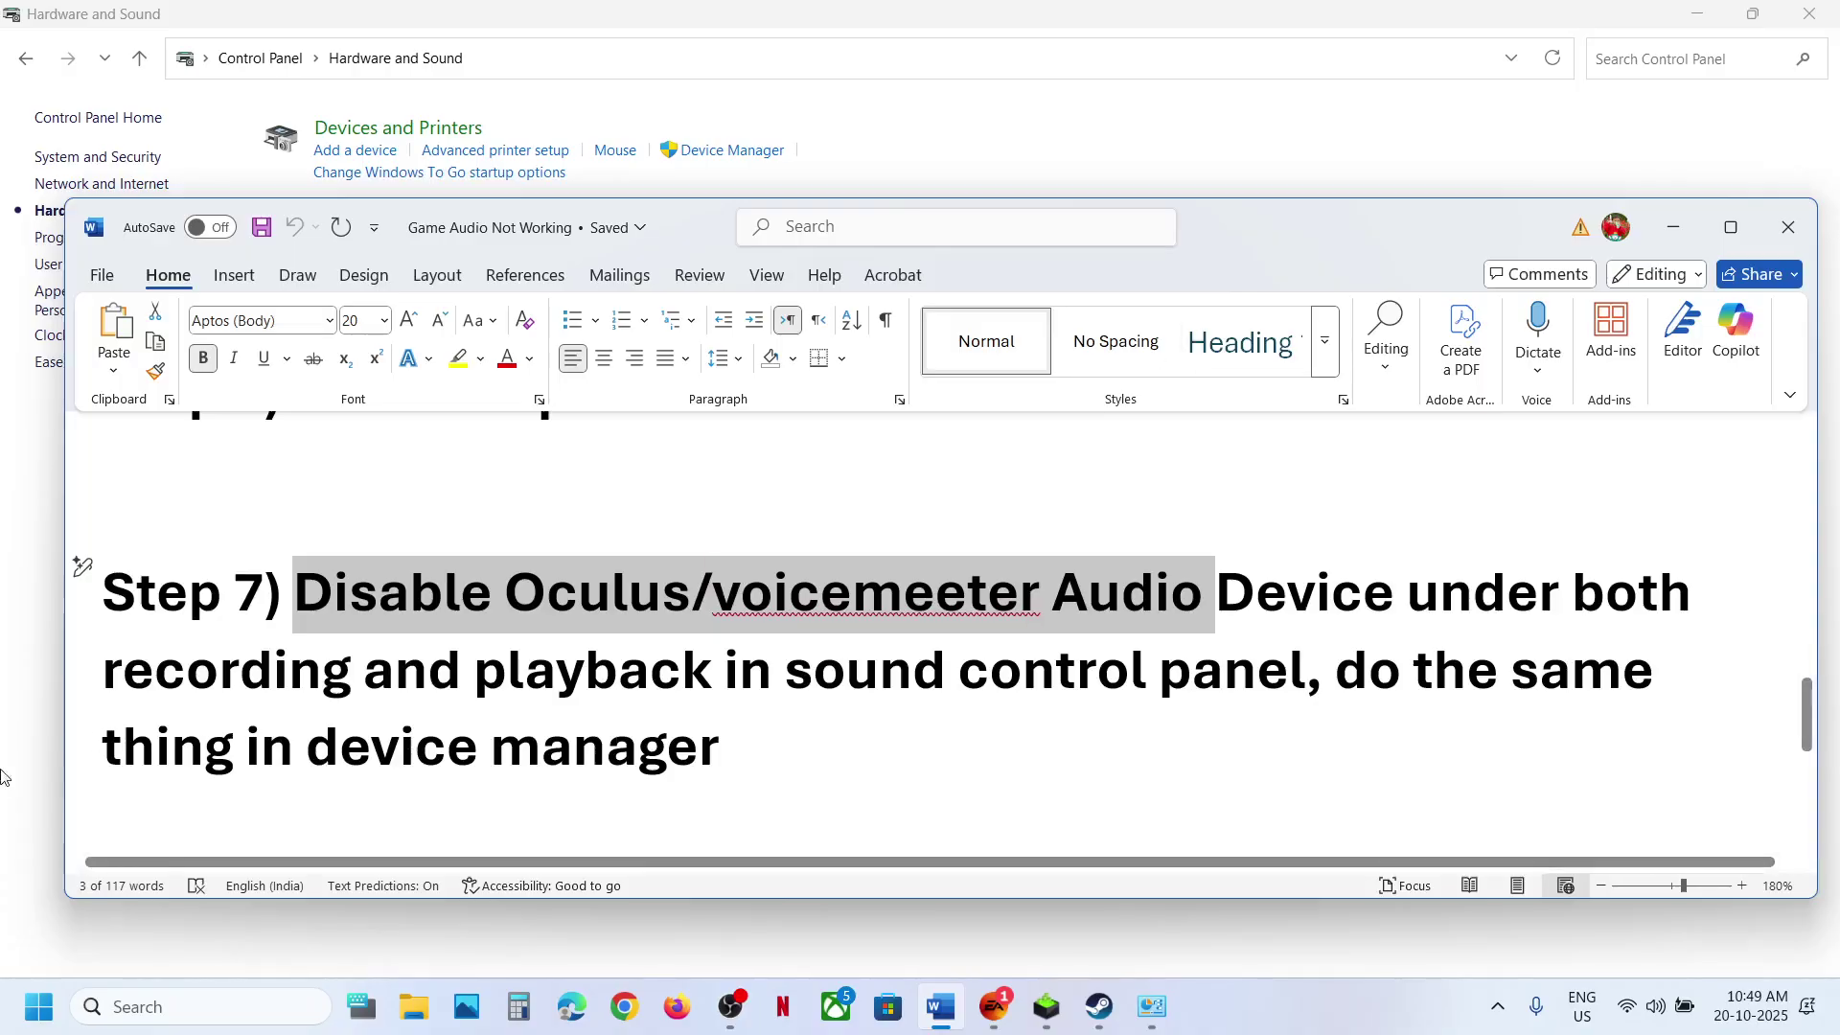
- Reopen the Sound window from Control Panel and inspect the playback devices' context options for any Oculus/voicemeeter device to disable
left_click(45, 725)
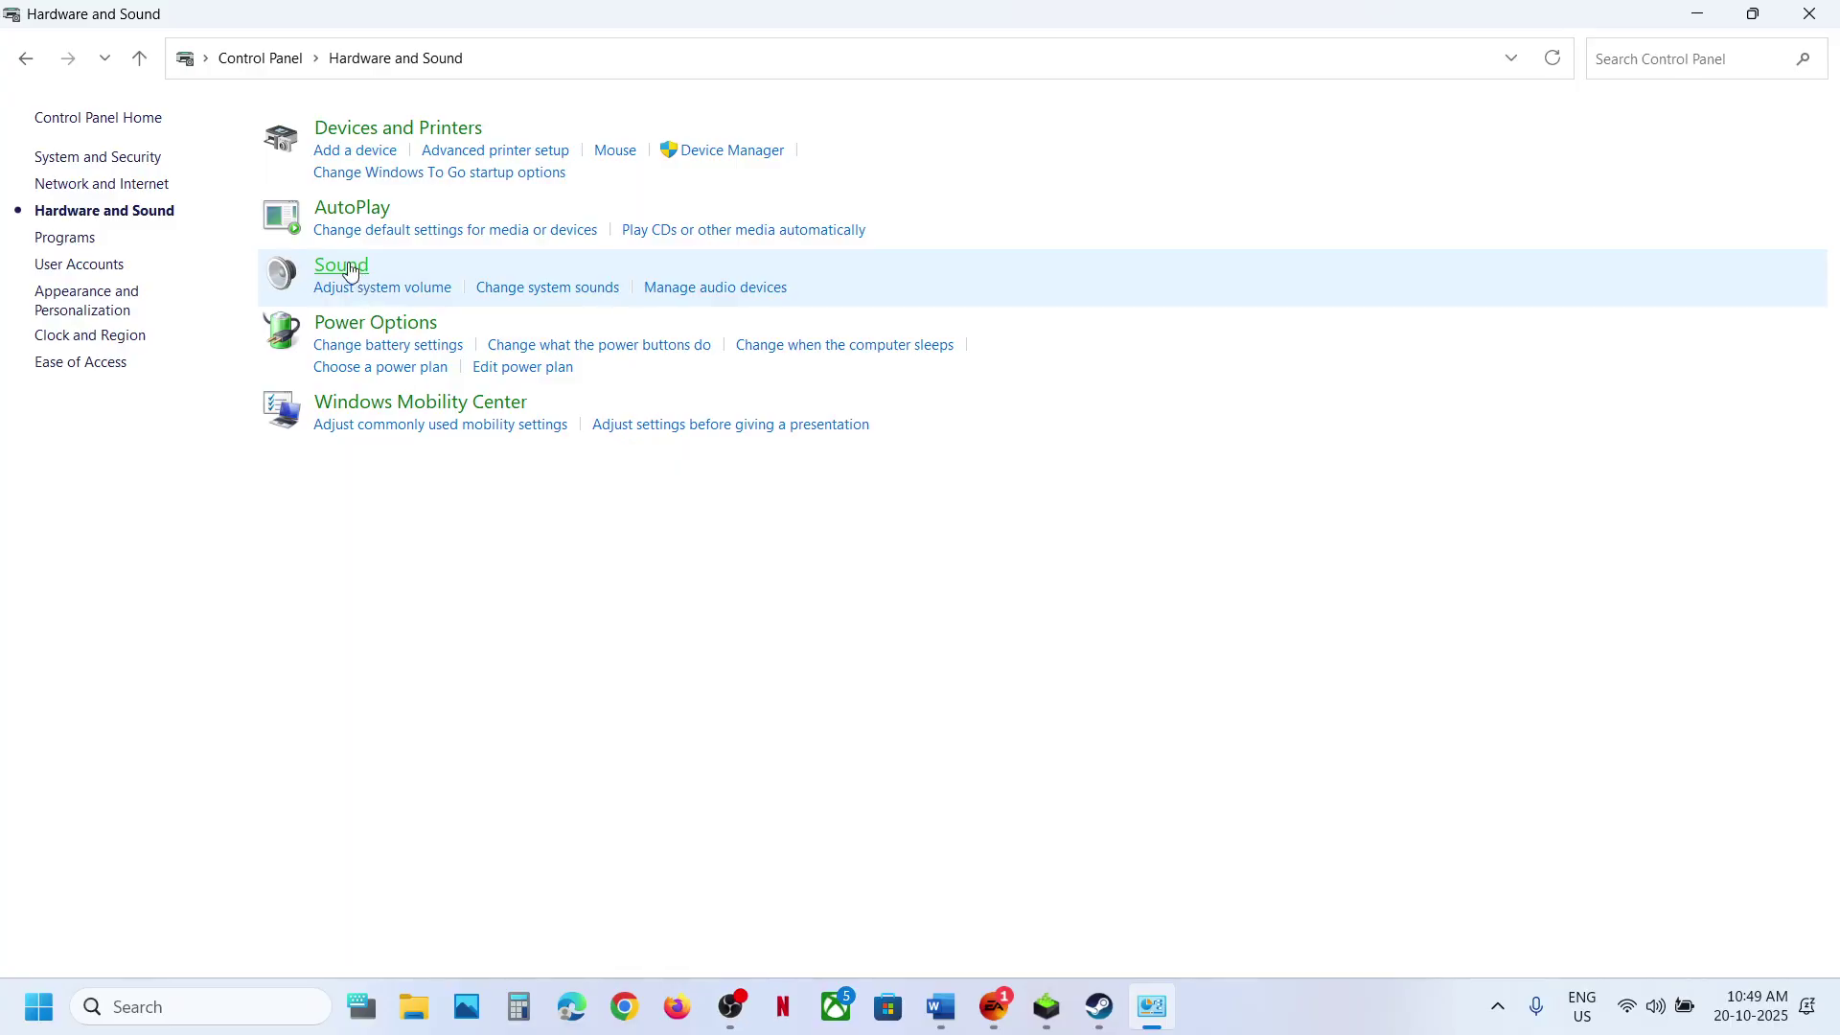
left_click(349, 271)
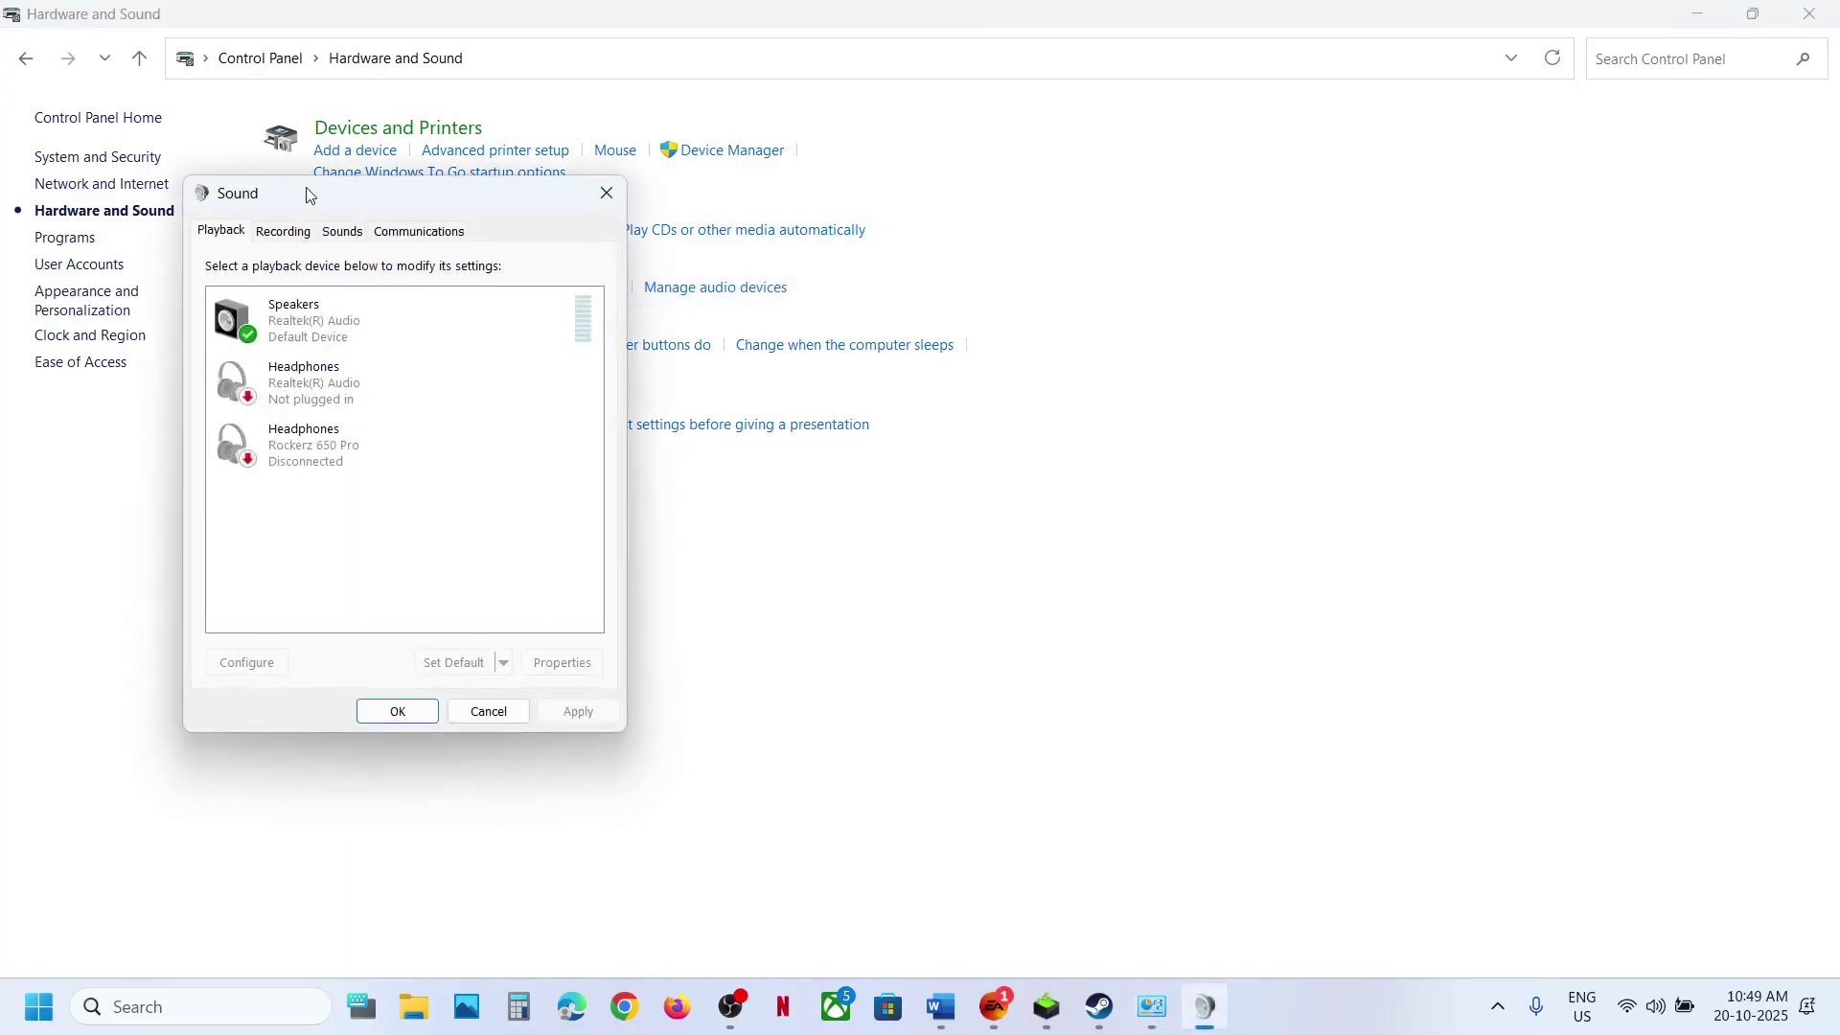
left_click_drag(300, 192, 904, 247)
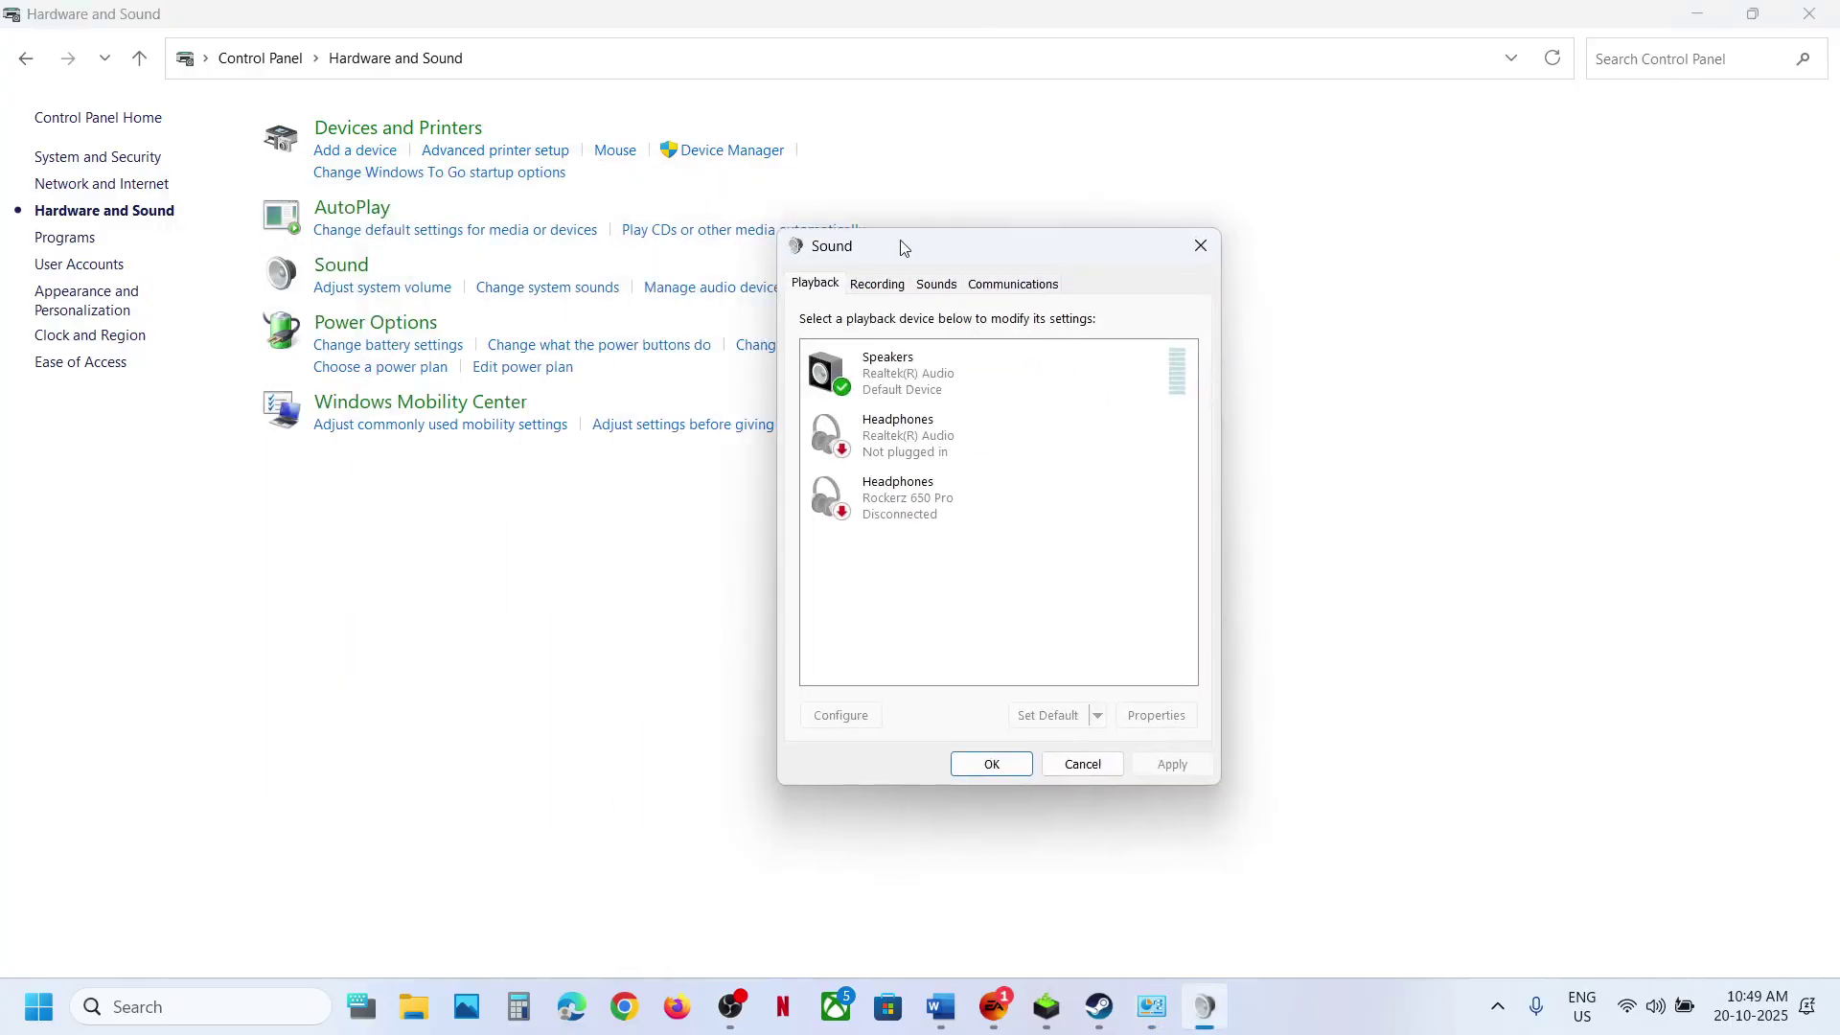
right_click(902, 497)
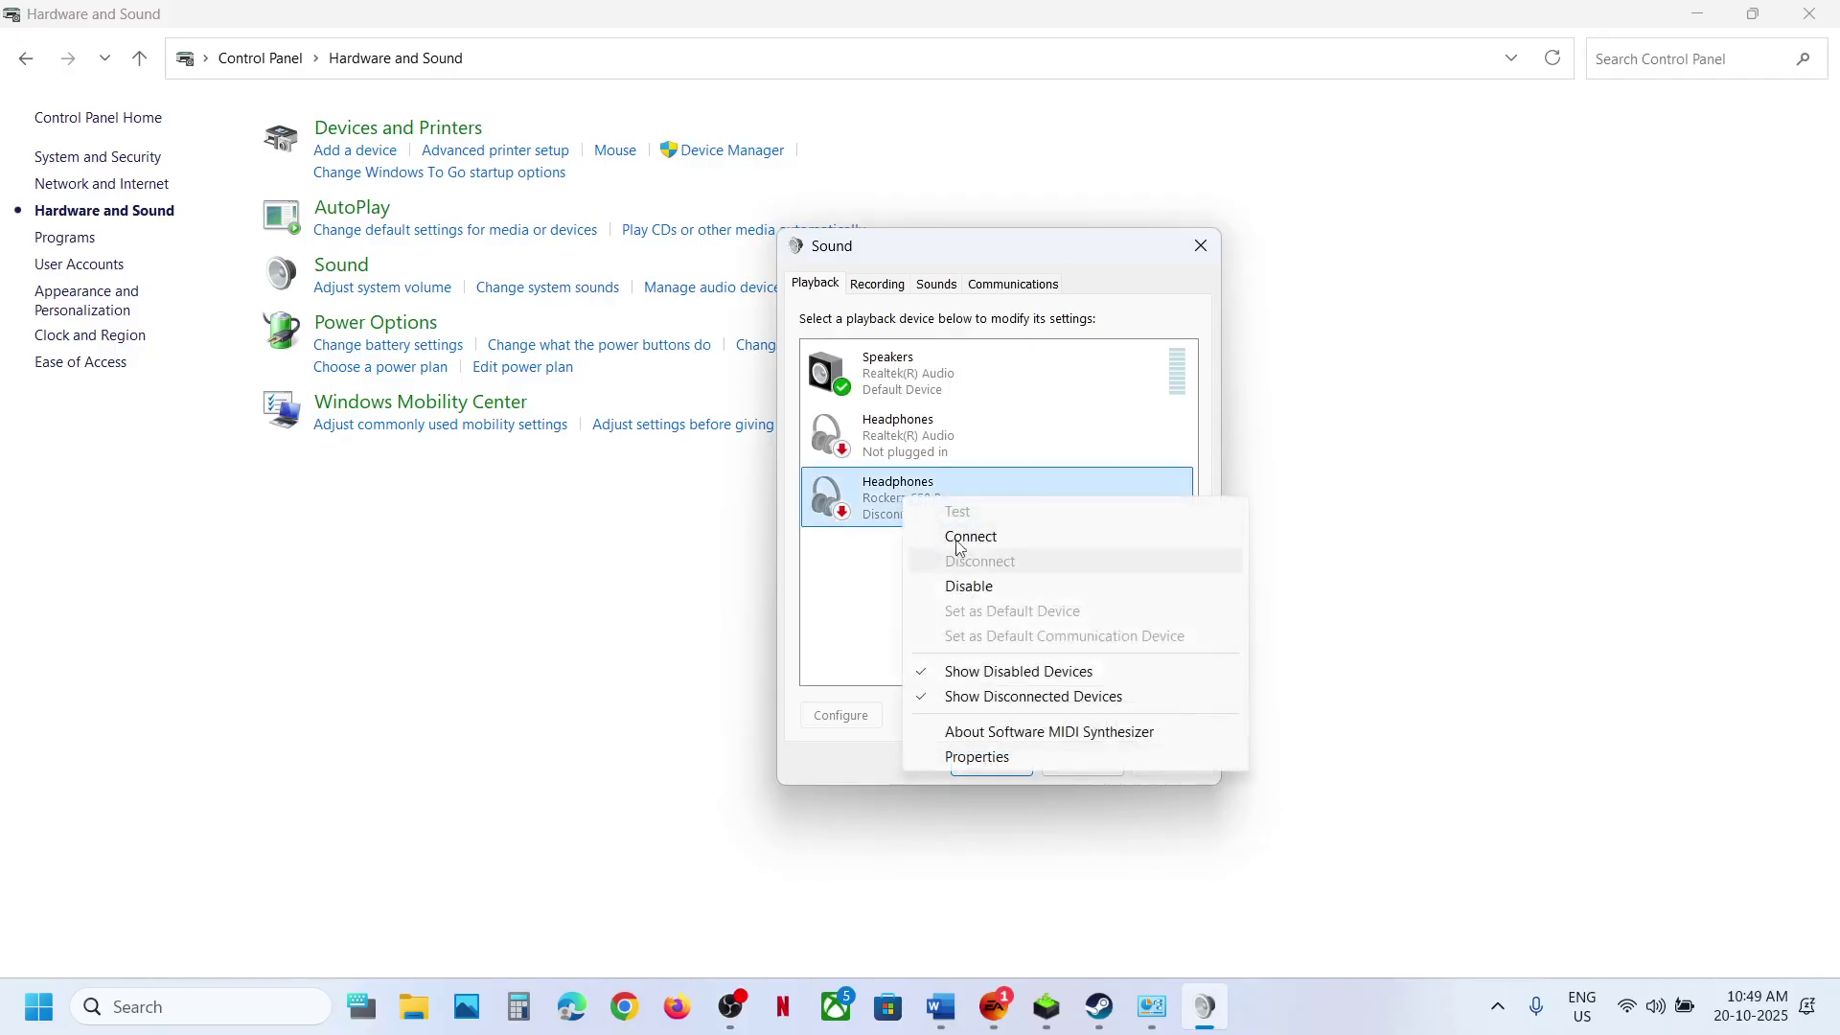
left_click(880, 560)
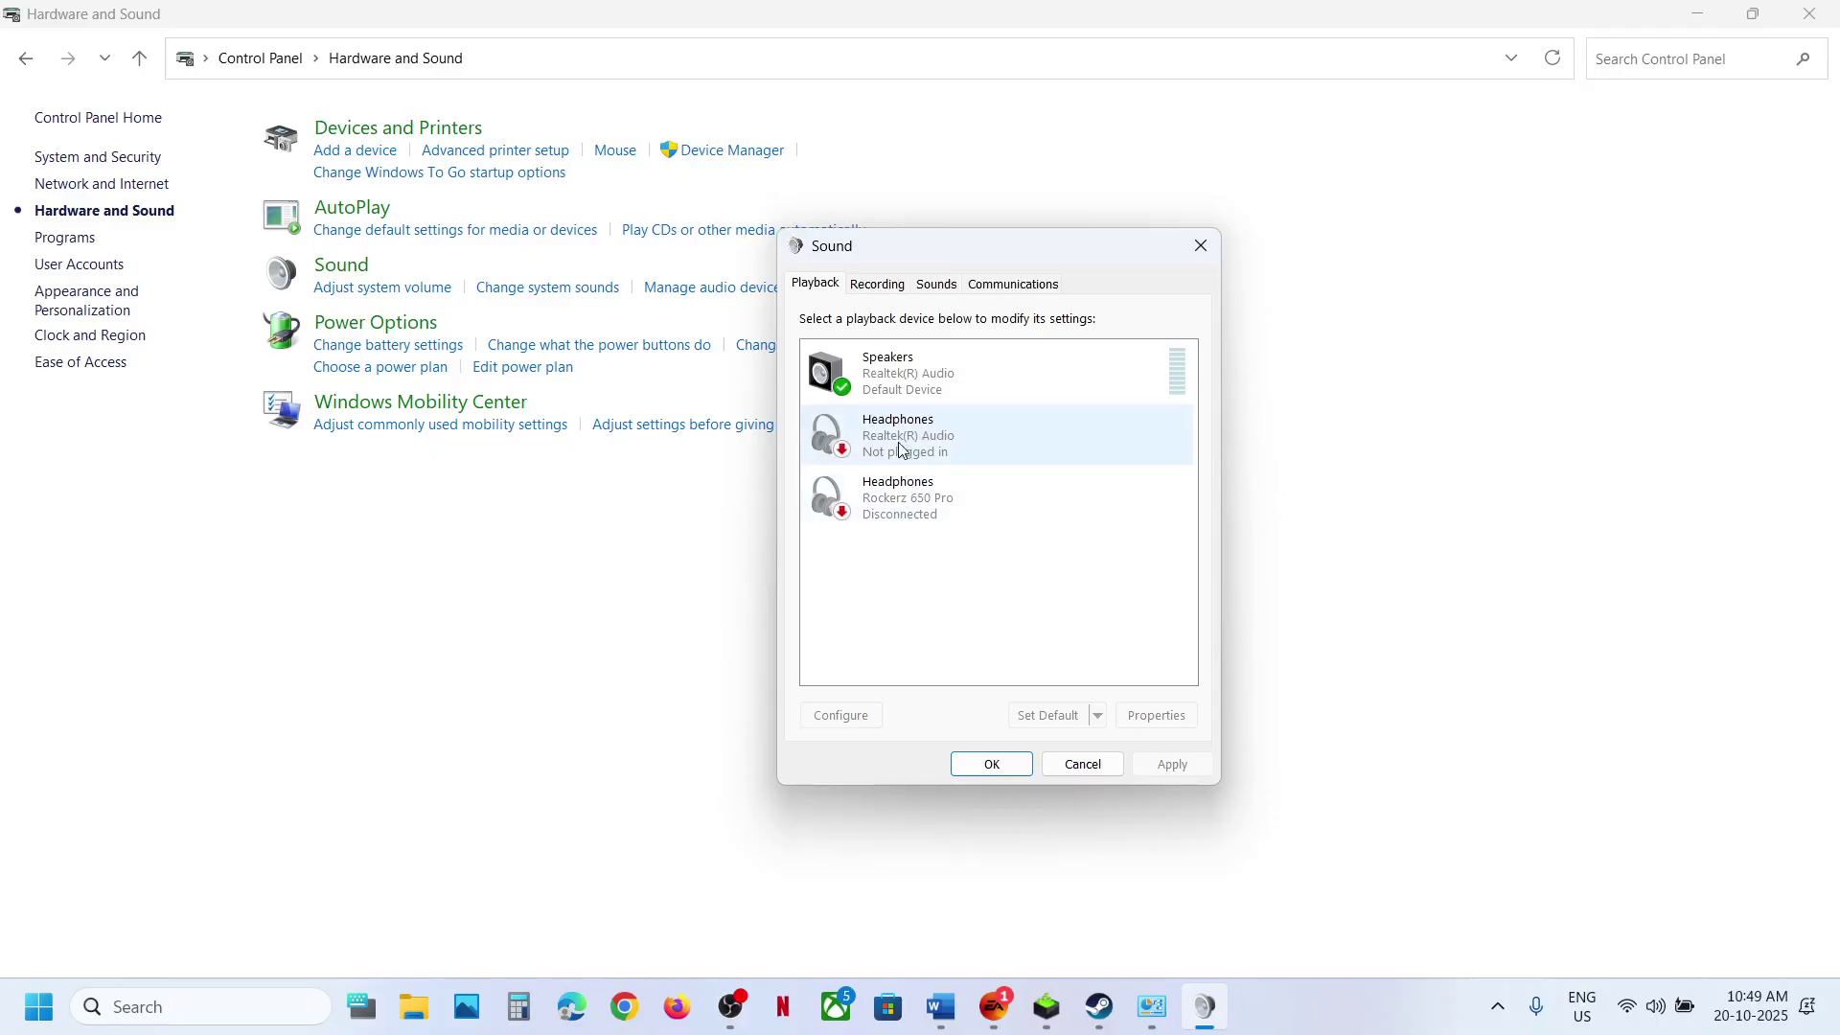
right_click(901, 446)
left_click(845, 567)
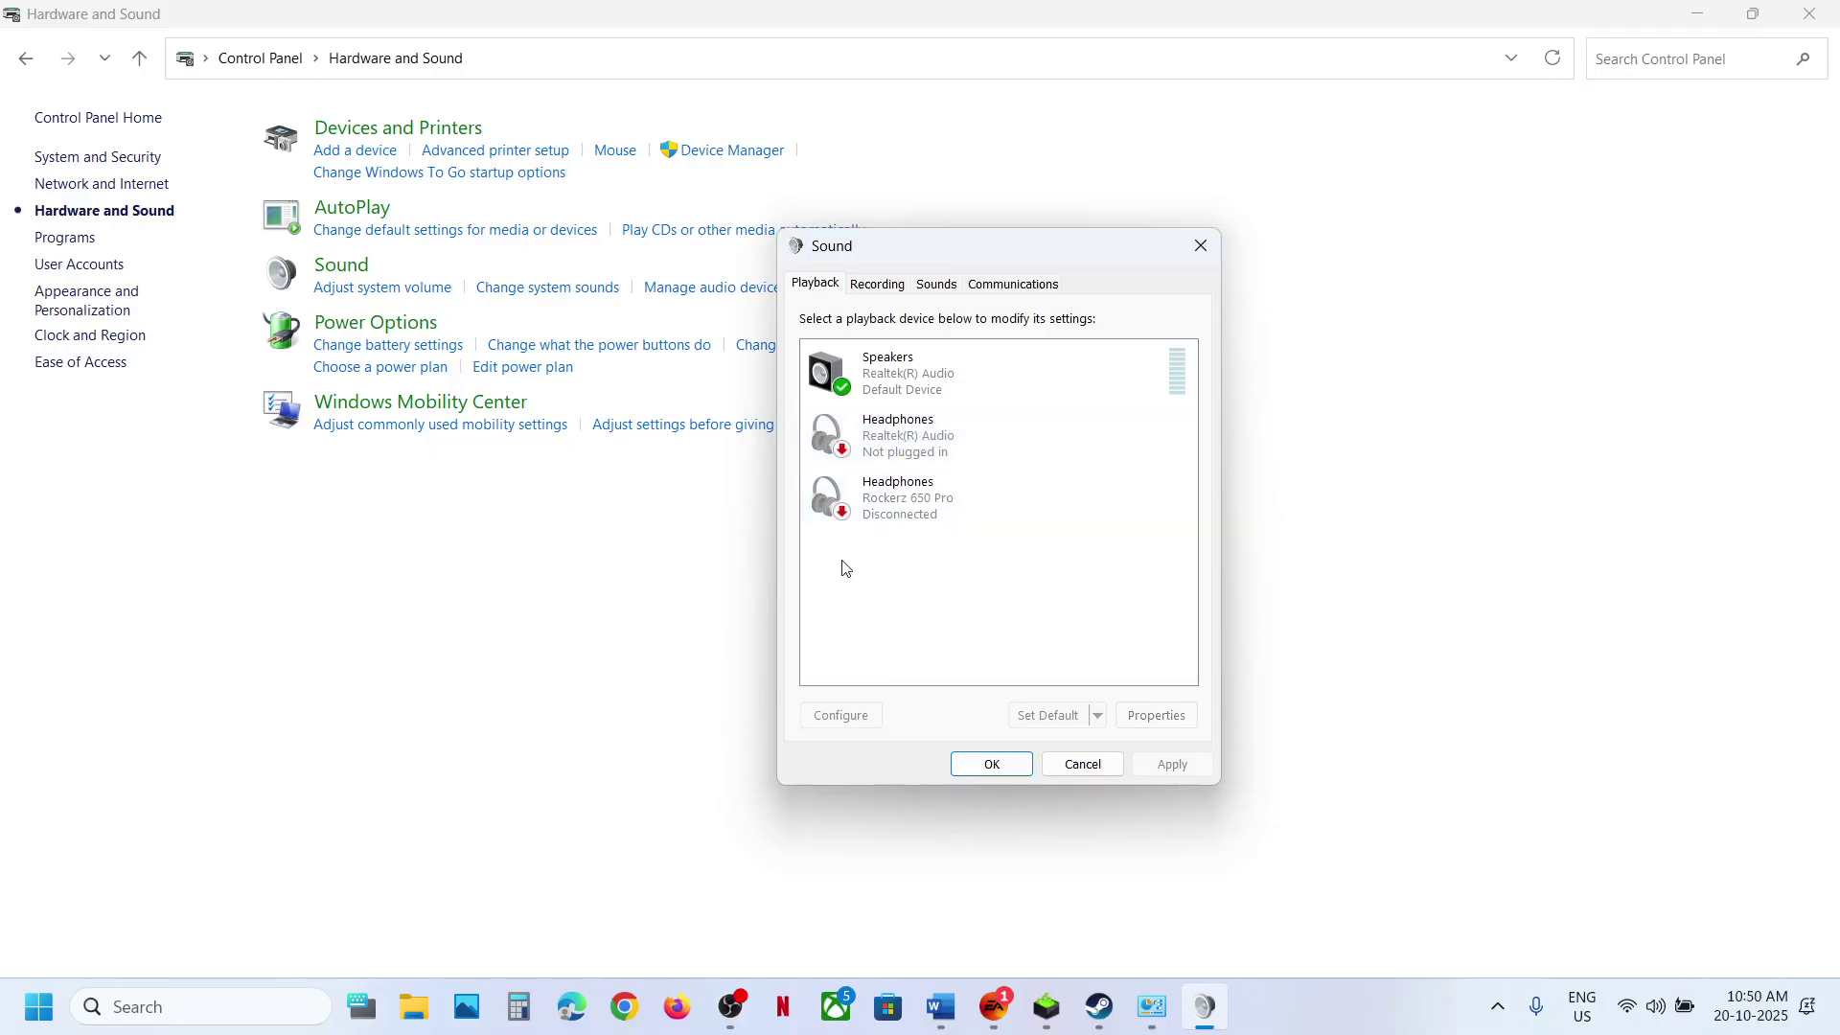
left_click(881, 383)
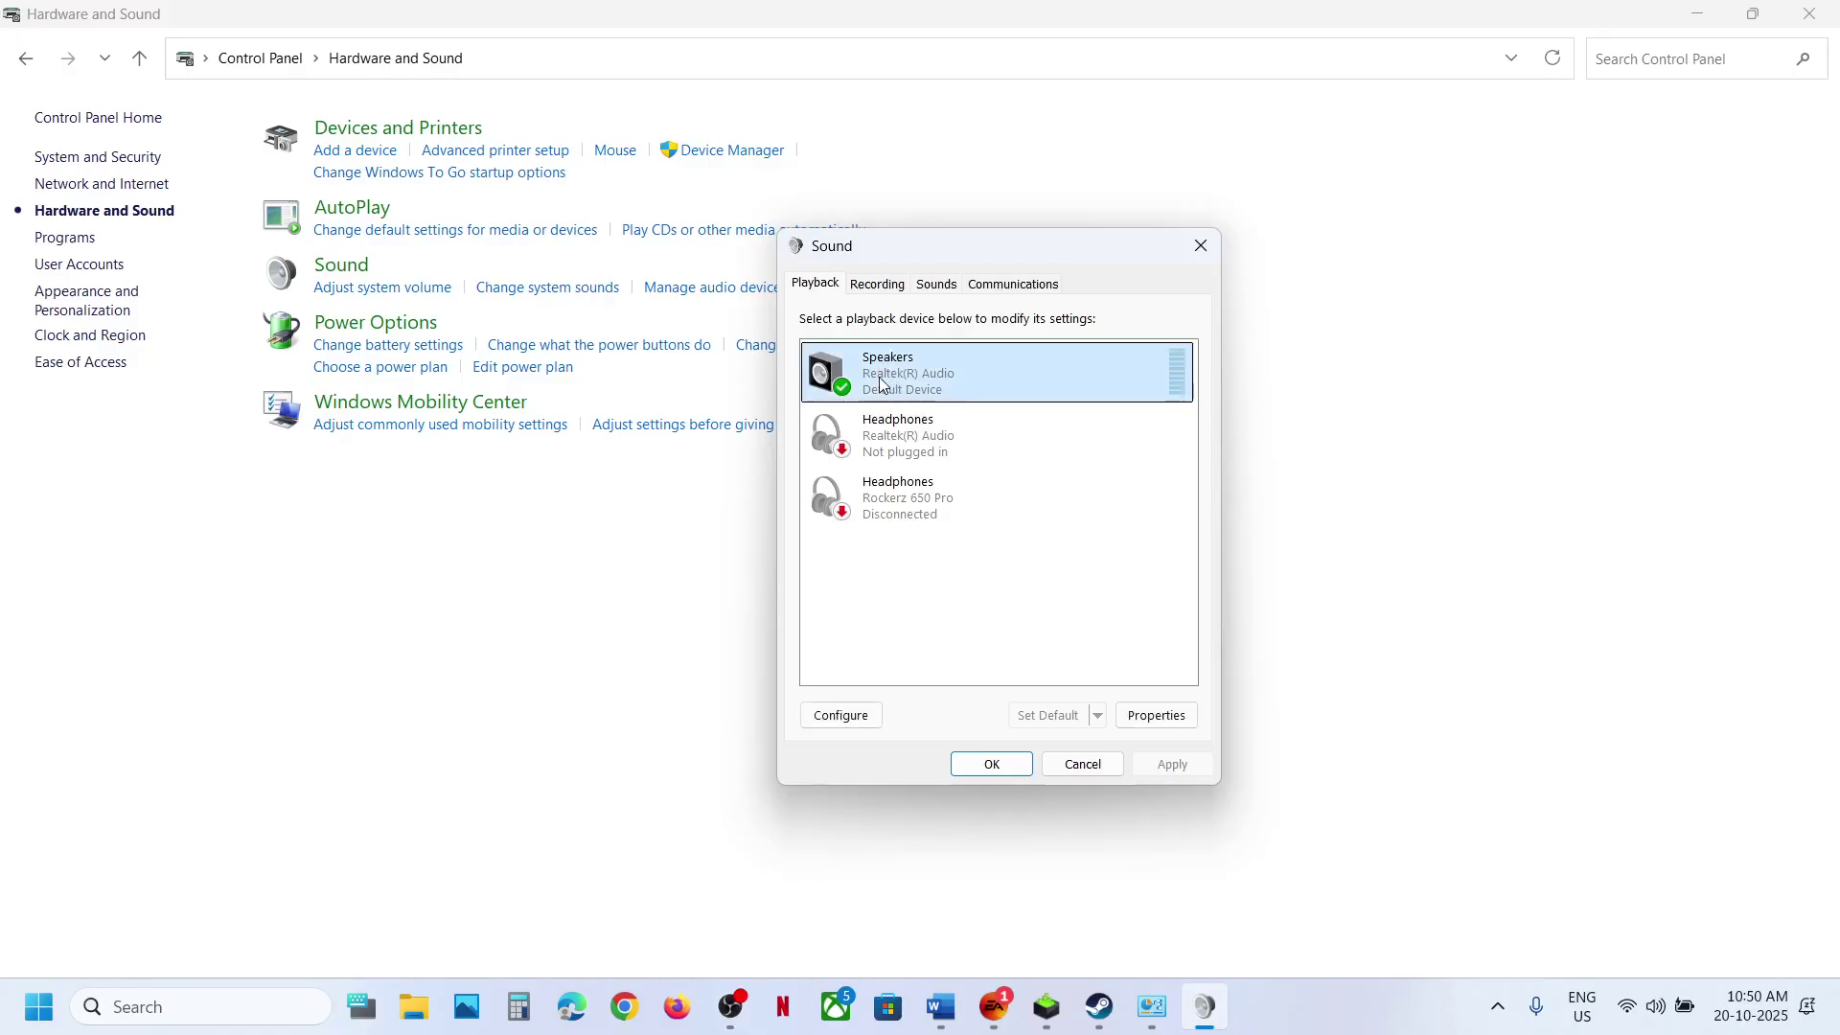
- Inspect the recording devices and the Jack Mic's context options for virtual audio devices, and close the Sound window
left_click(876, 283)
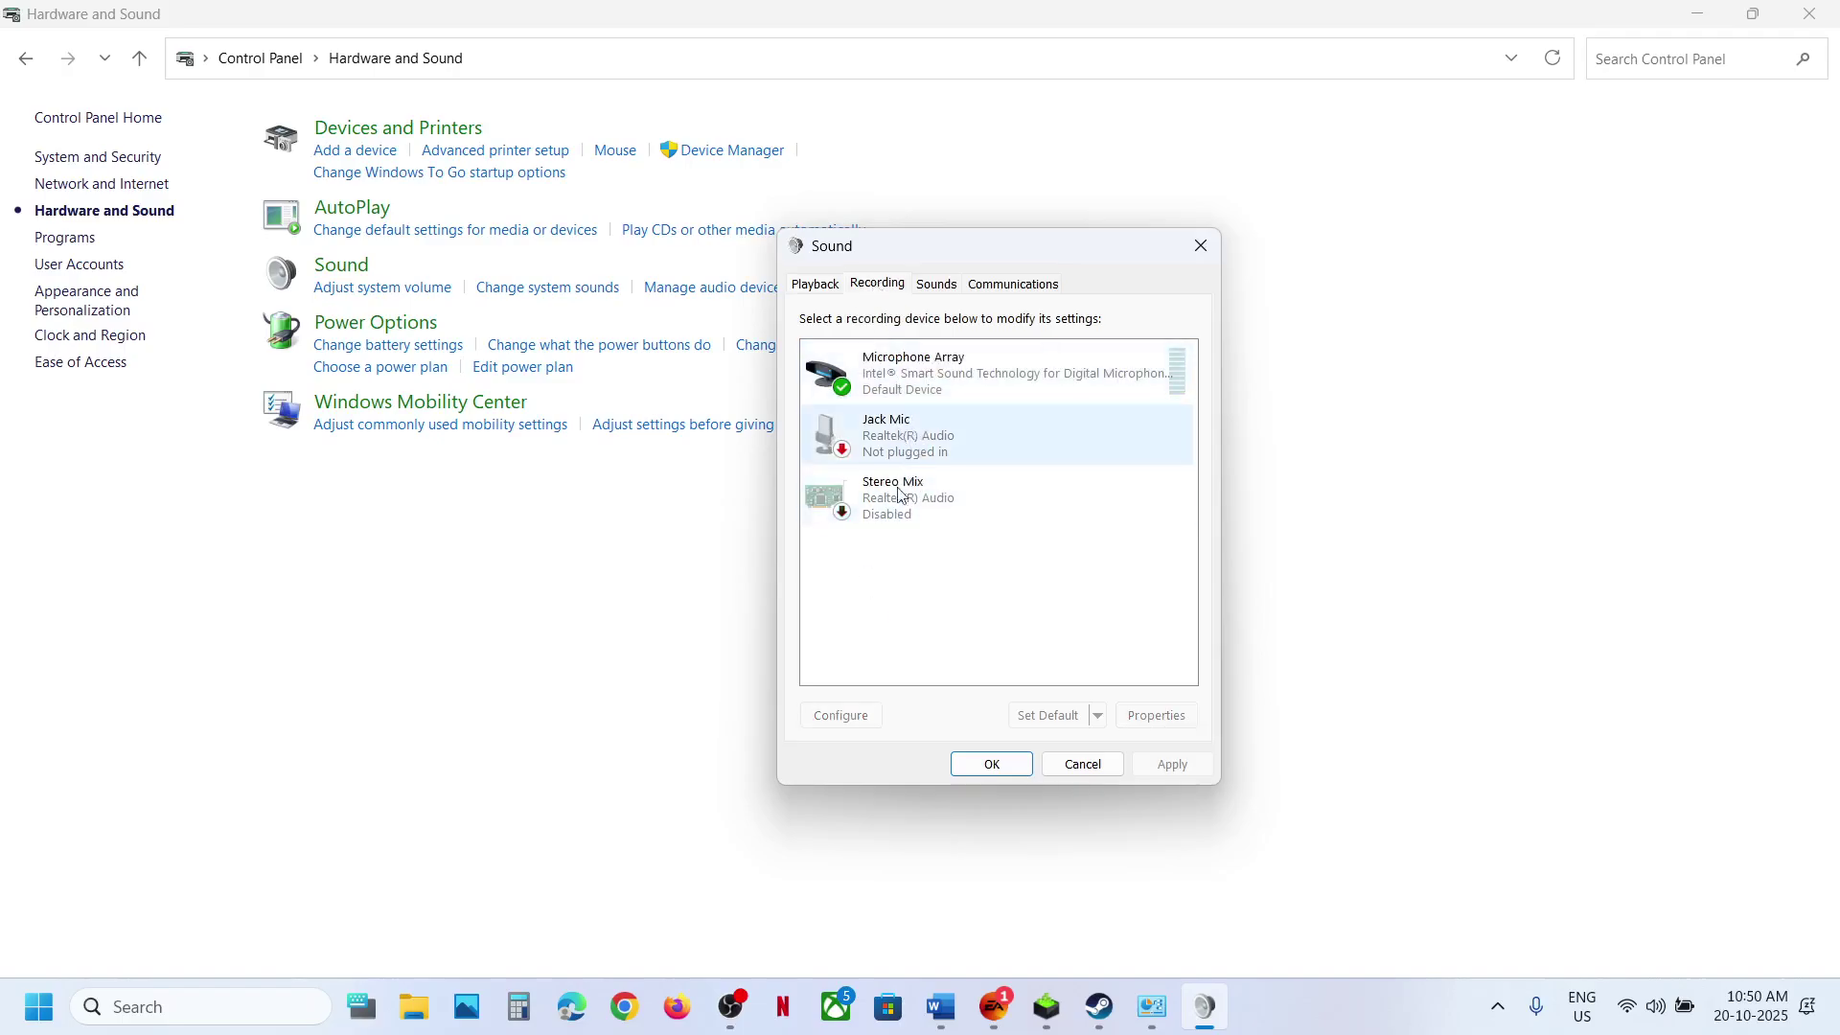
right_click(918, 437)
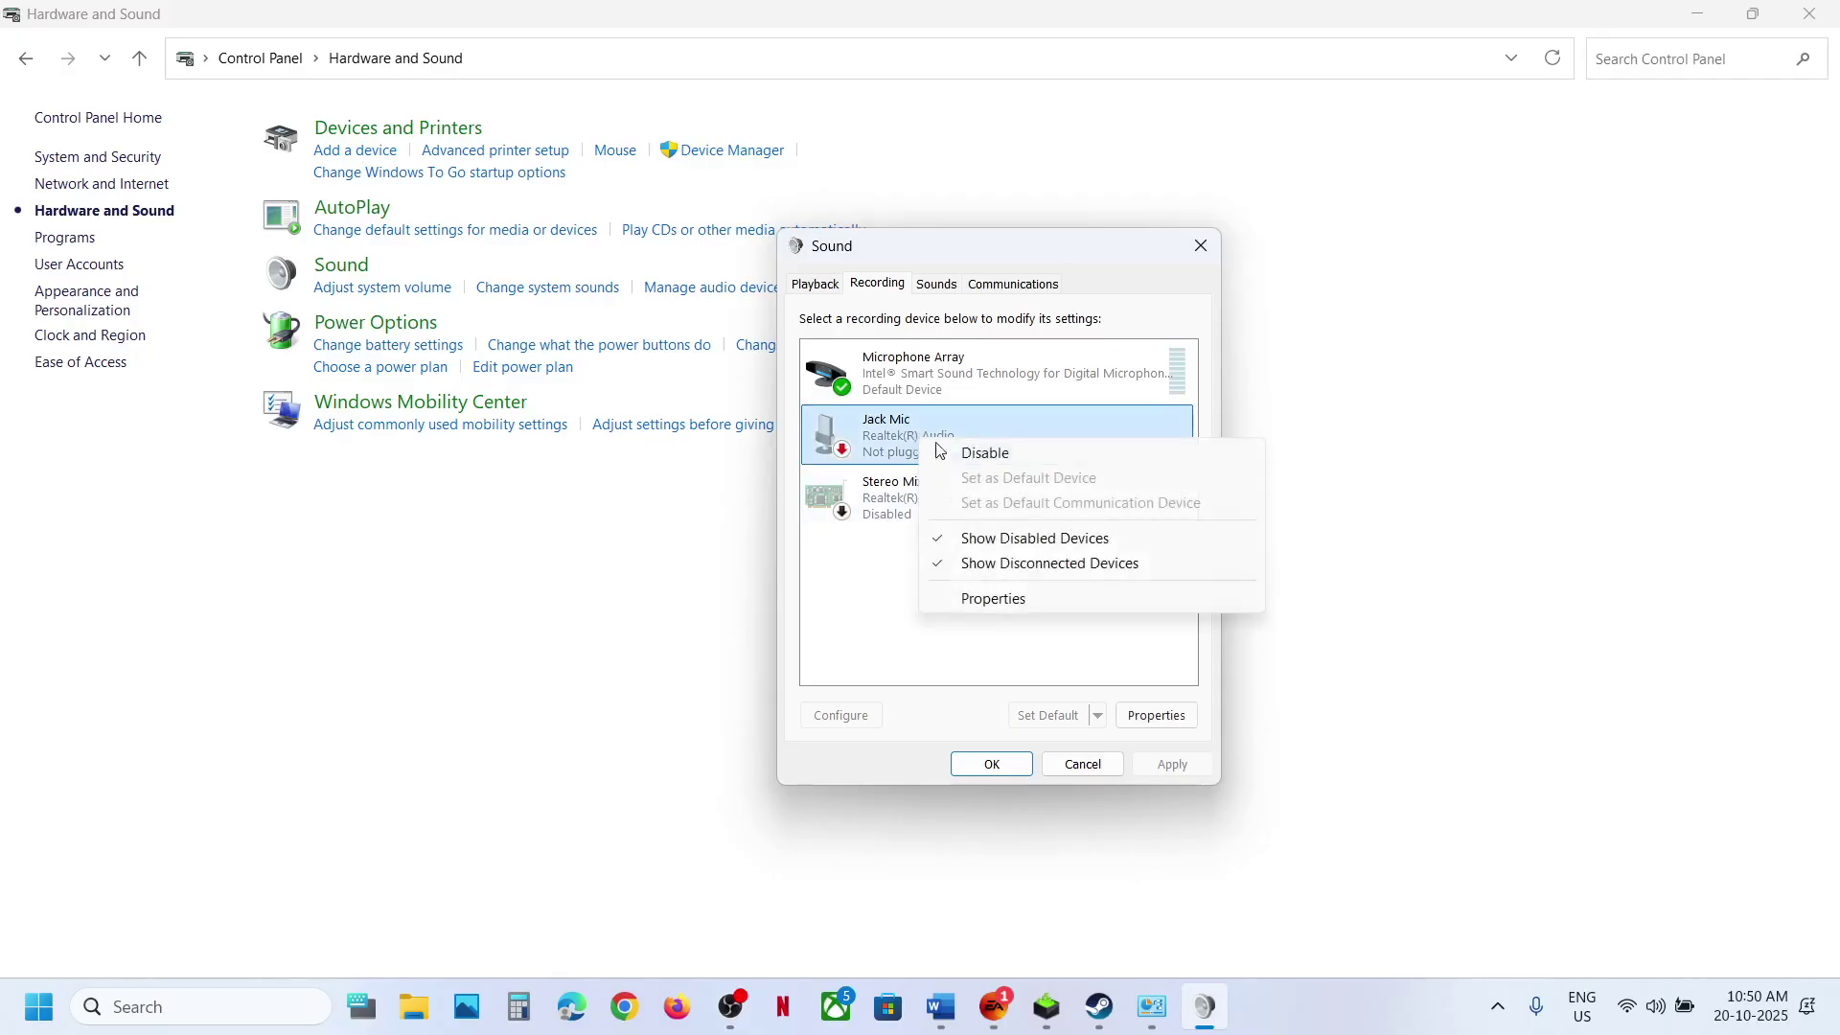
left_click(850, 587)
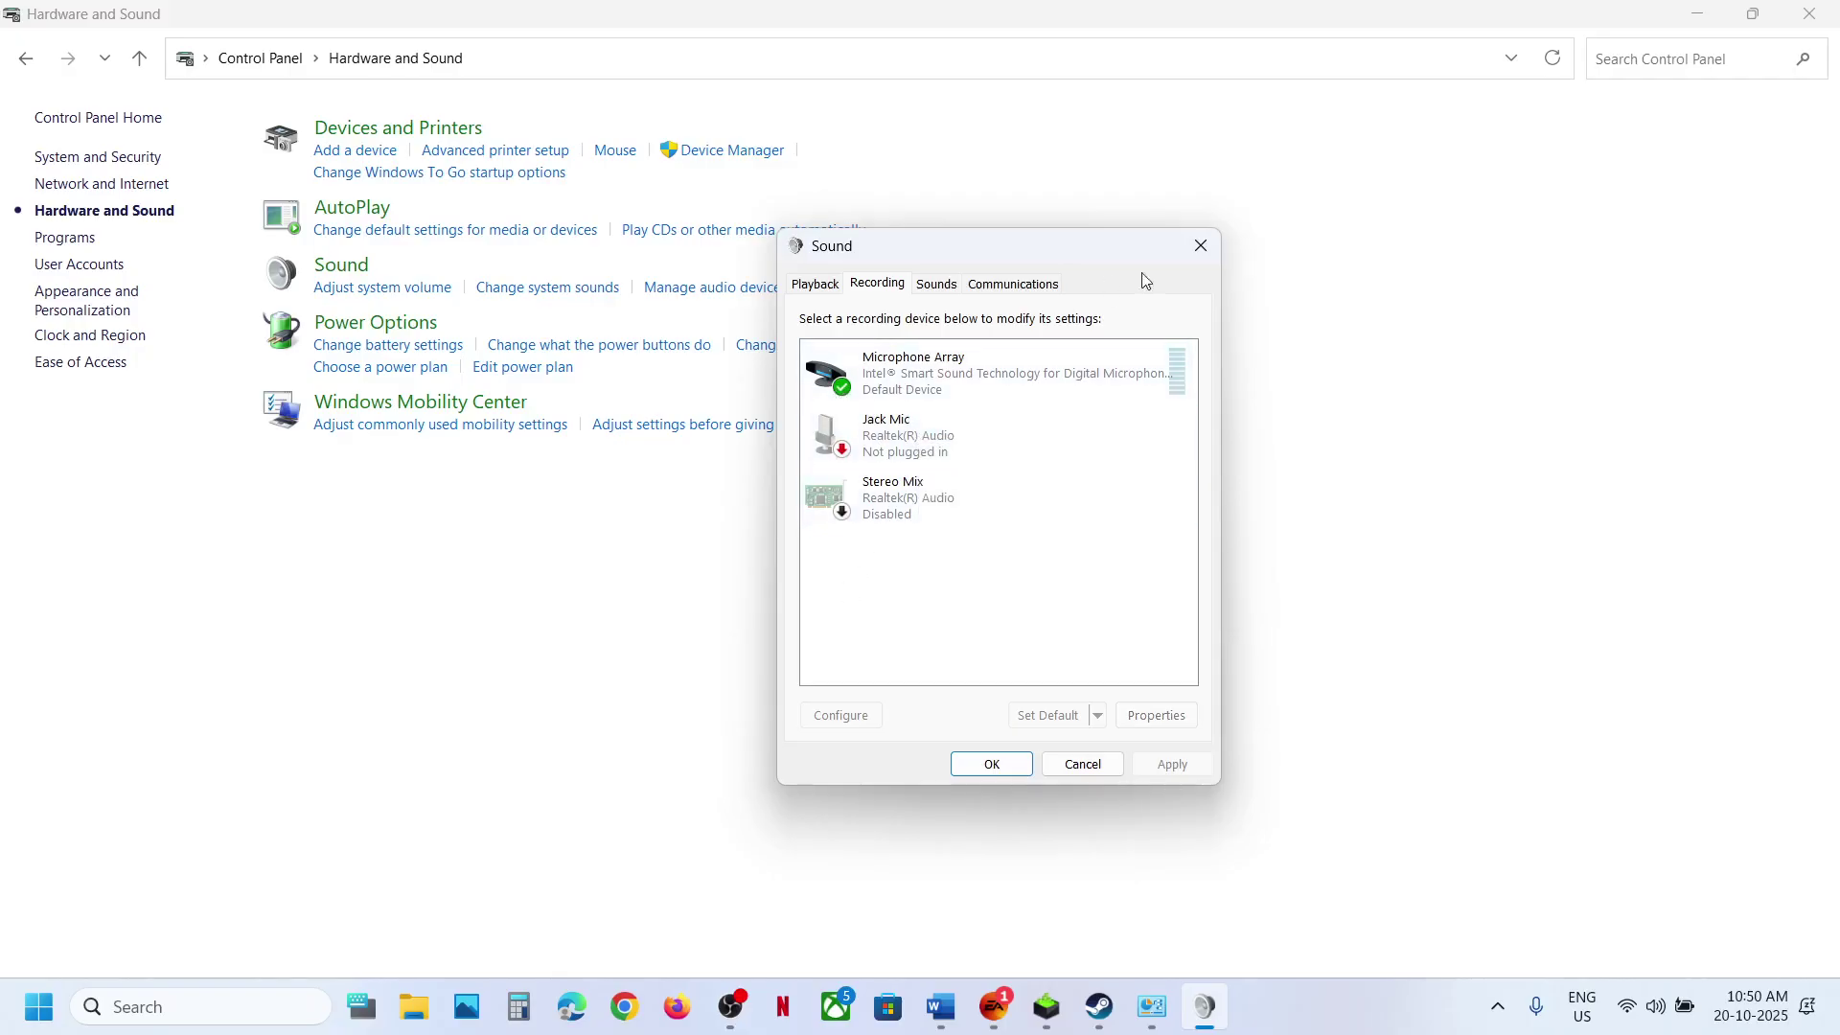
left_click(1198, 247)
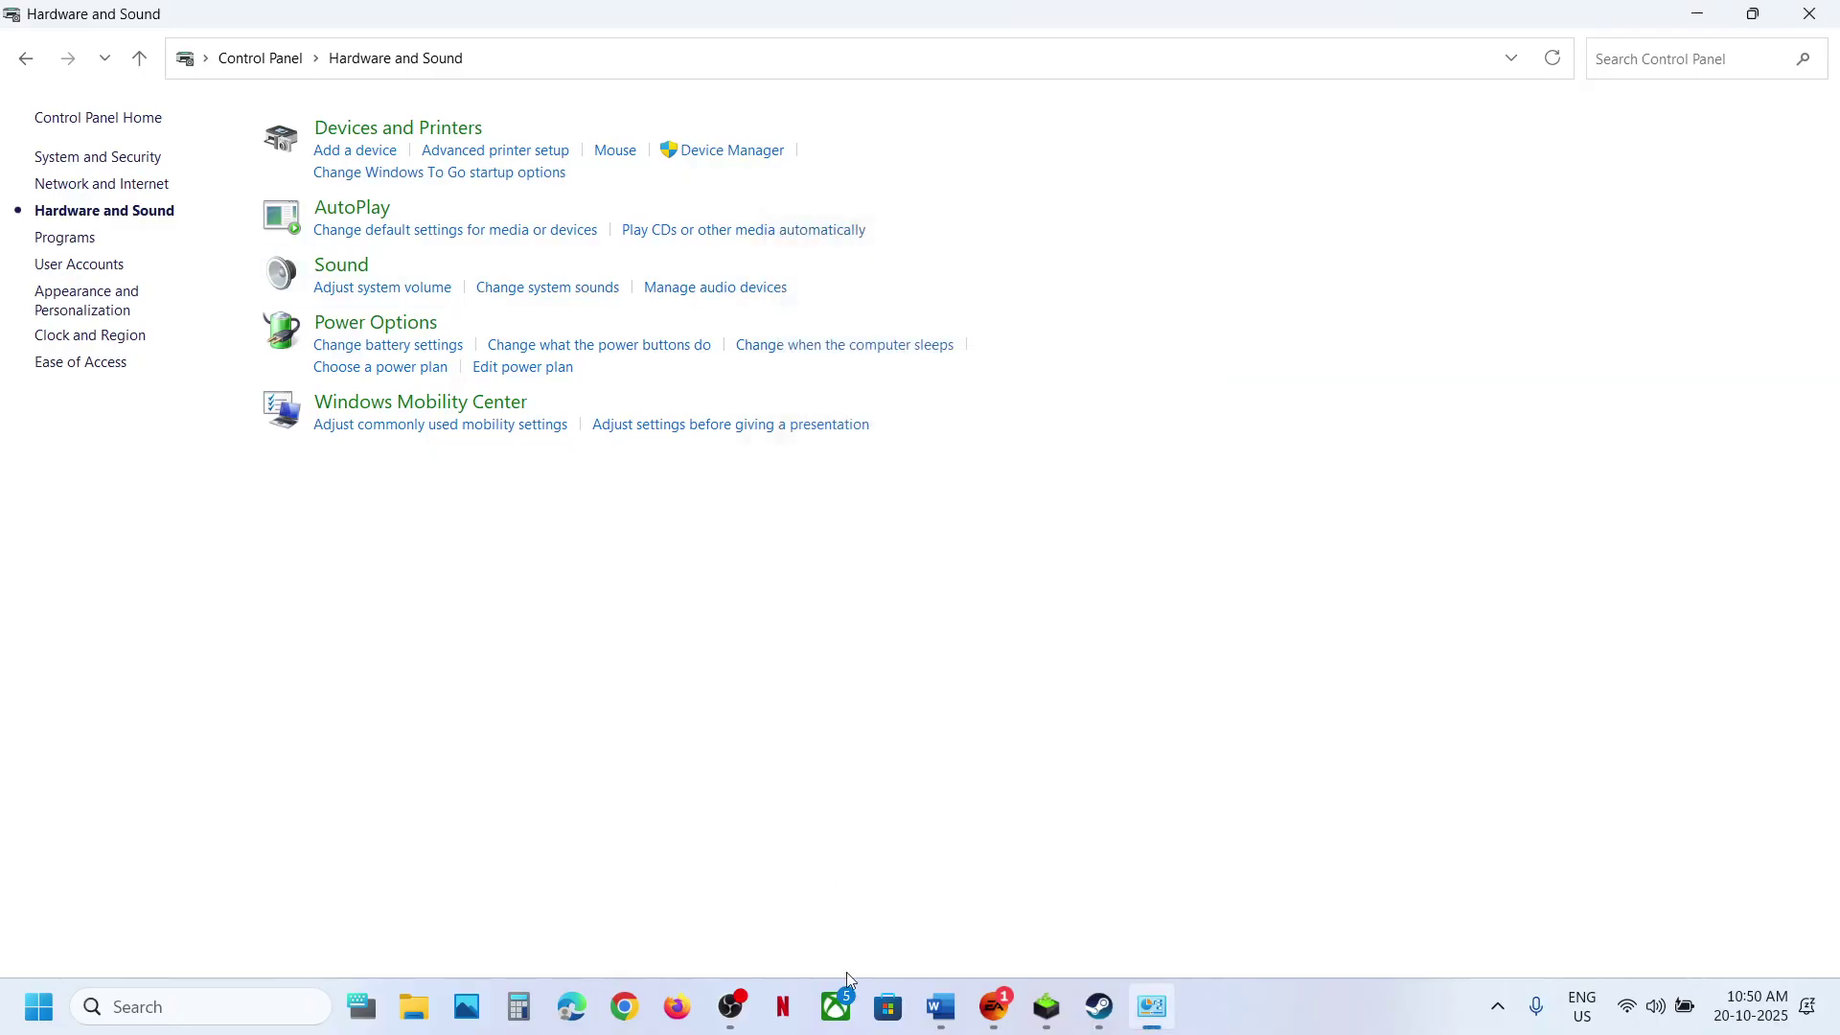
- Bring up Device Manager and expand the Sound, video and game controllers category
mouse_move(946, 1013)
right_click(38, 1006)
left_click(91, 479)
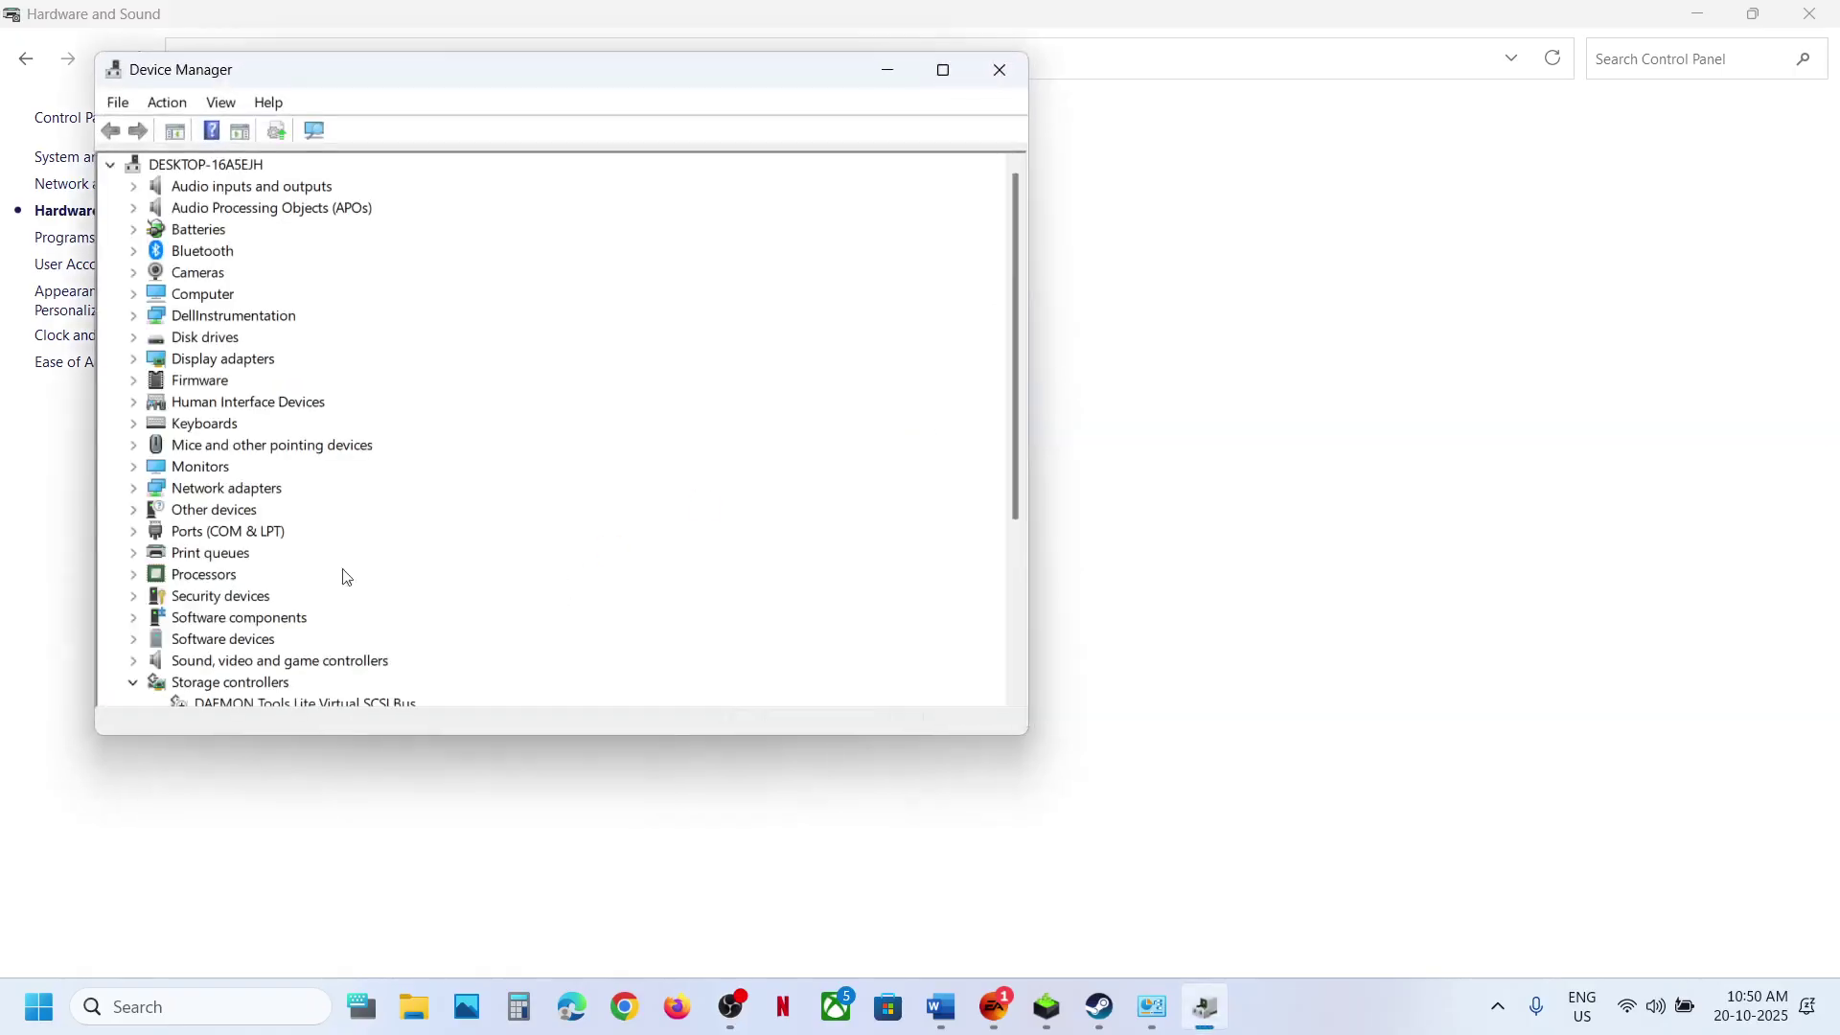
left_click(133, 661)
scroll(419, 522, "down", 1)
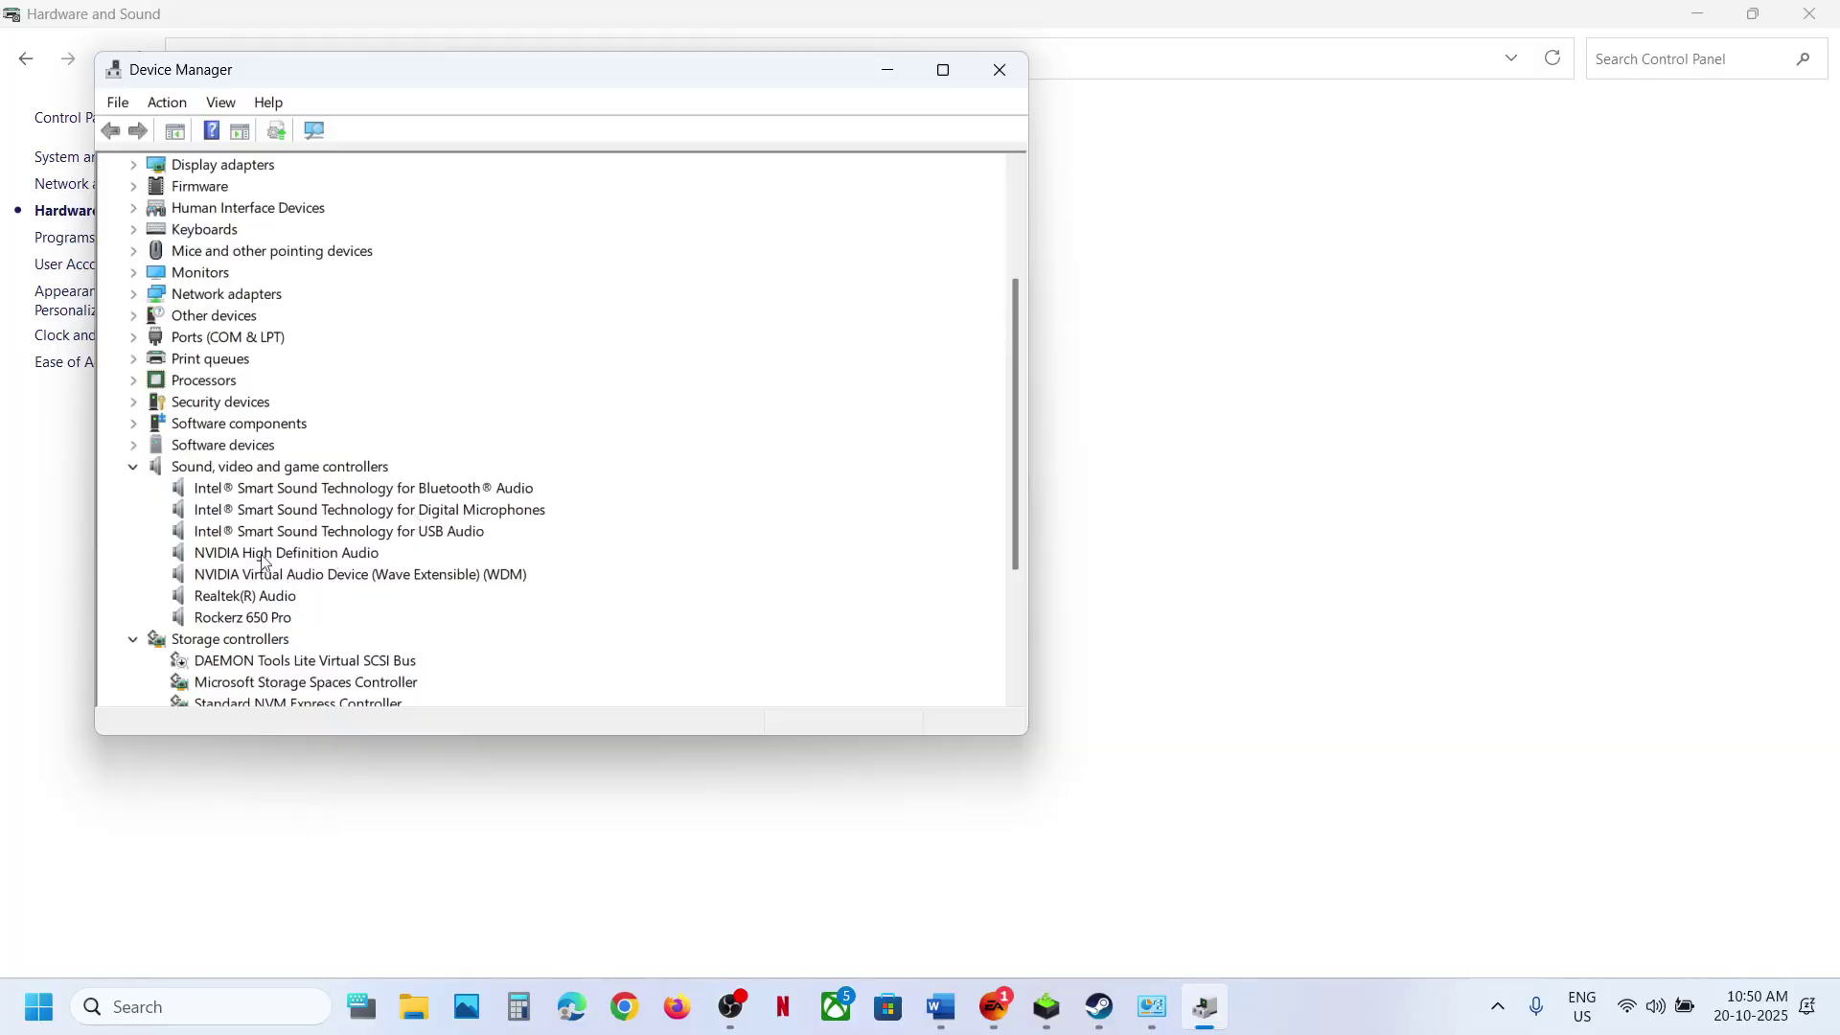
- Check the sound controllers and the device options of NVIDIA High Definition Audio, and close Device Manager and Control Panel
left_click(223, 602)
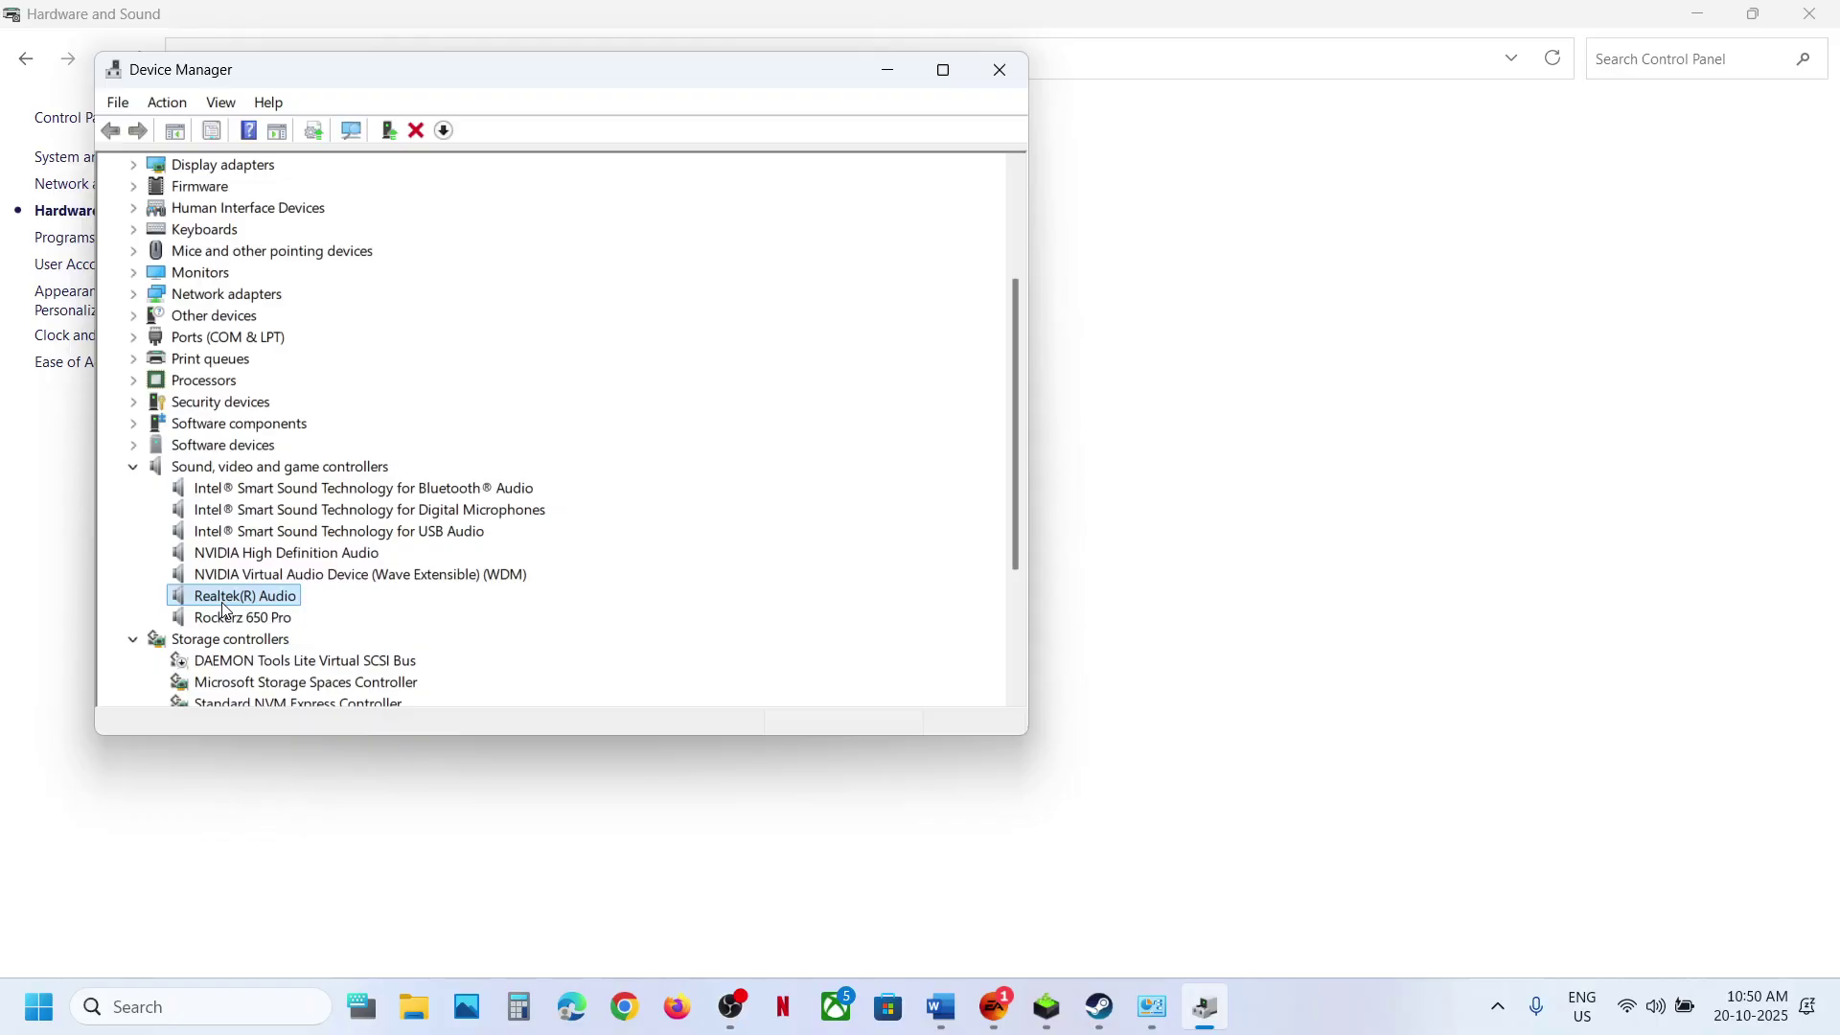
right_click(249, 556)
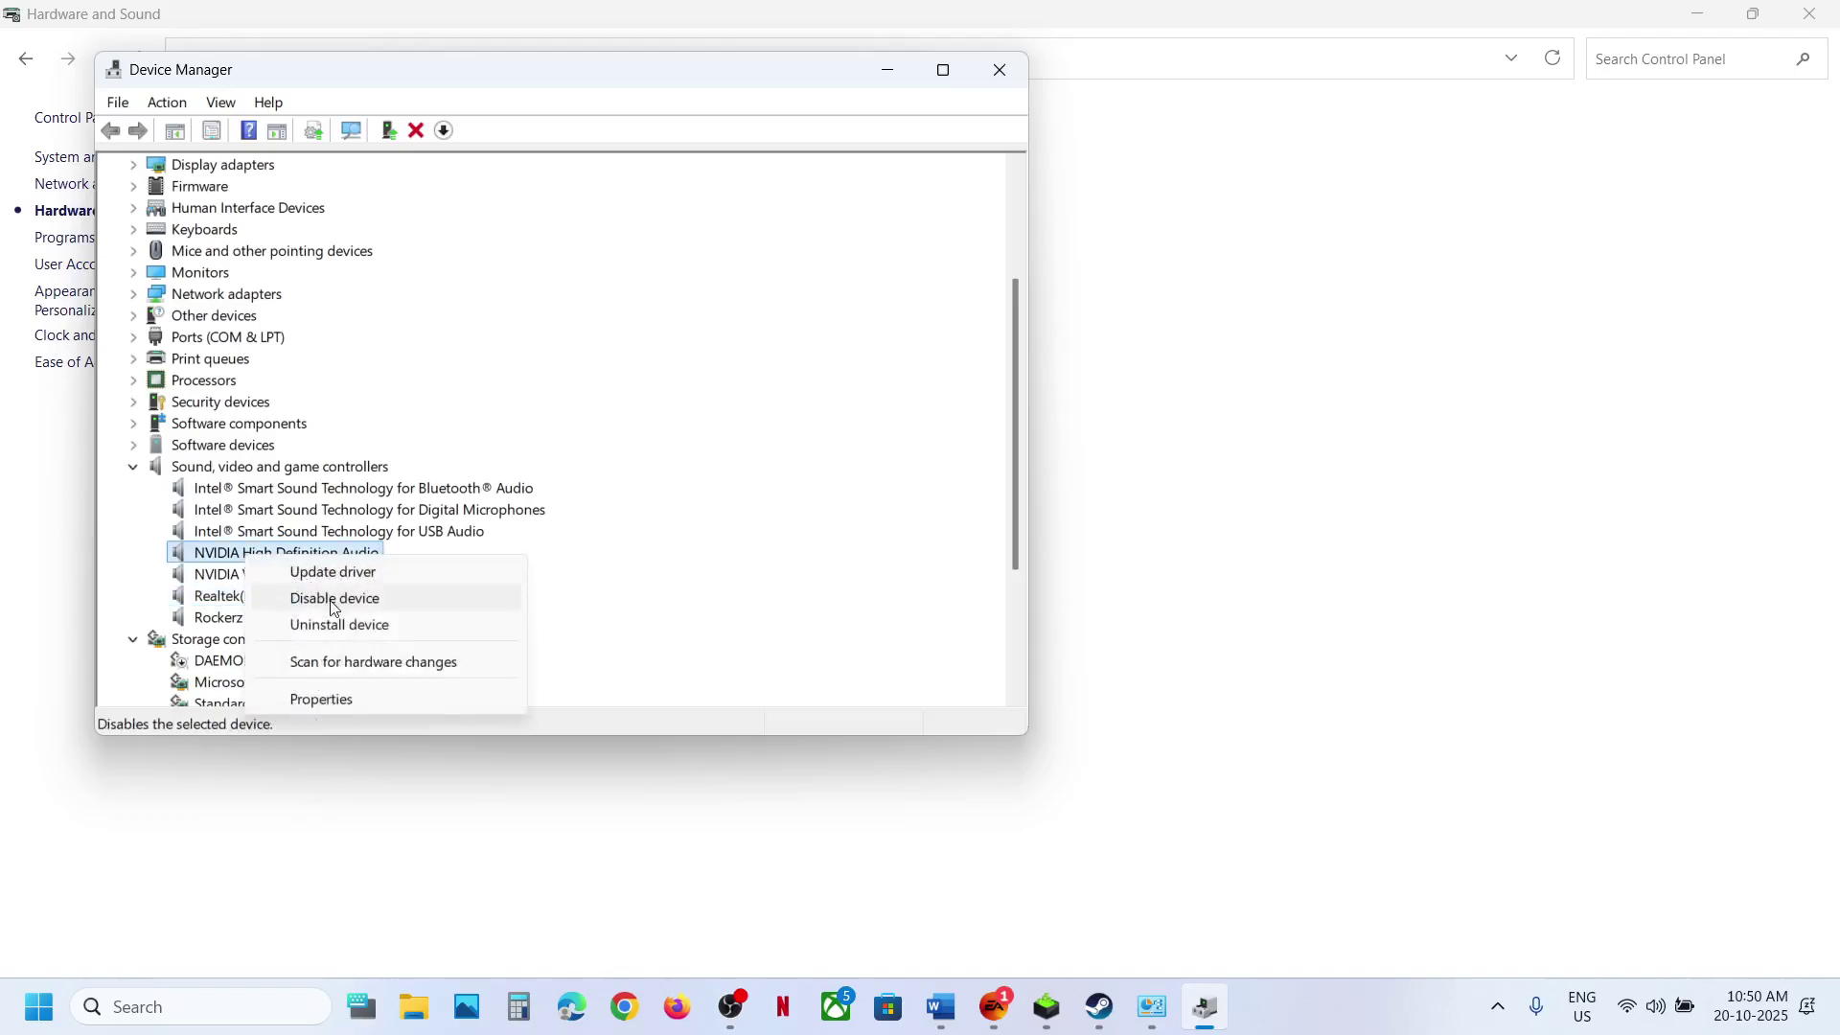
left_click(314, 530)
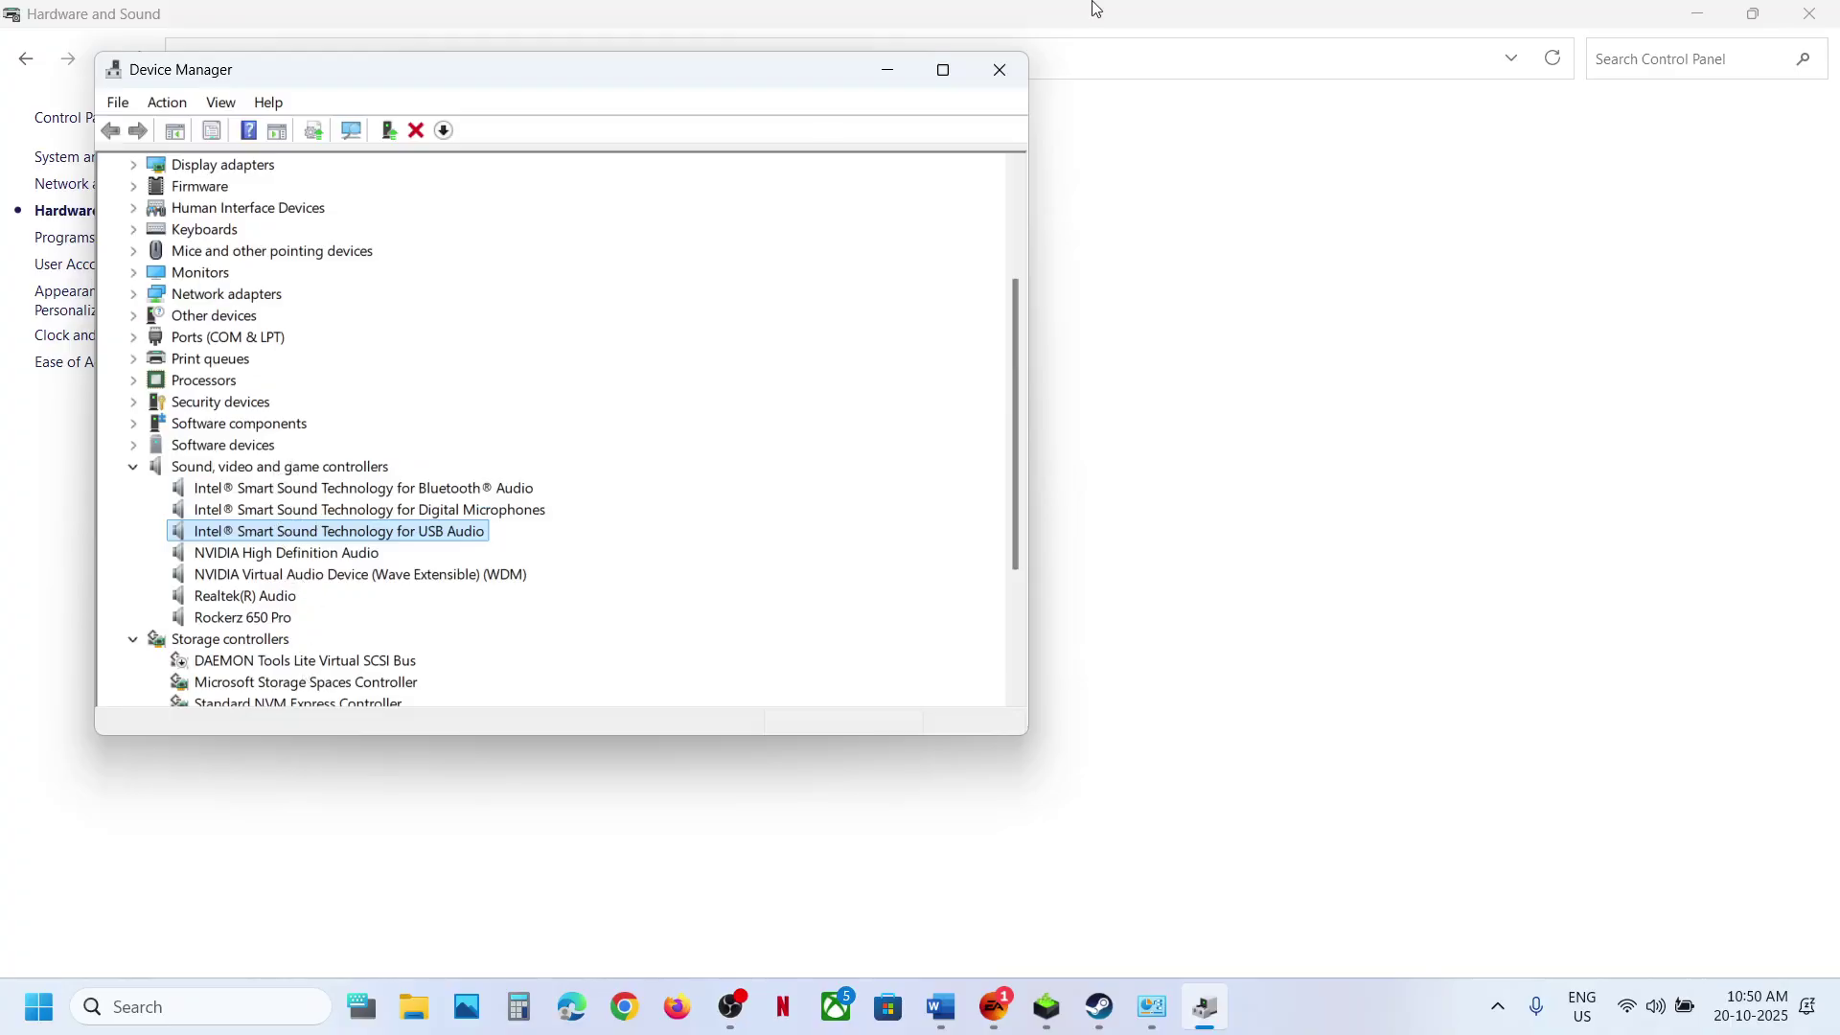
left_click(998, 77)
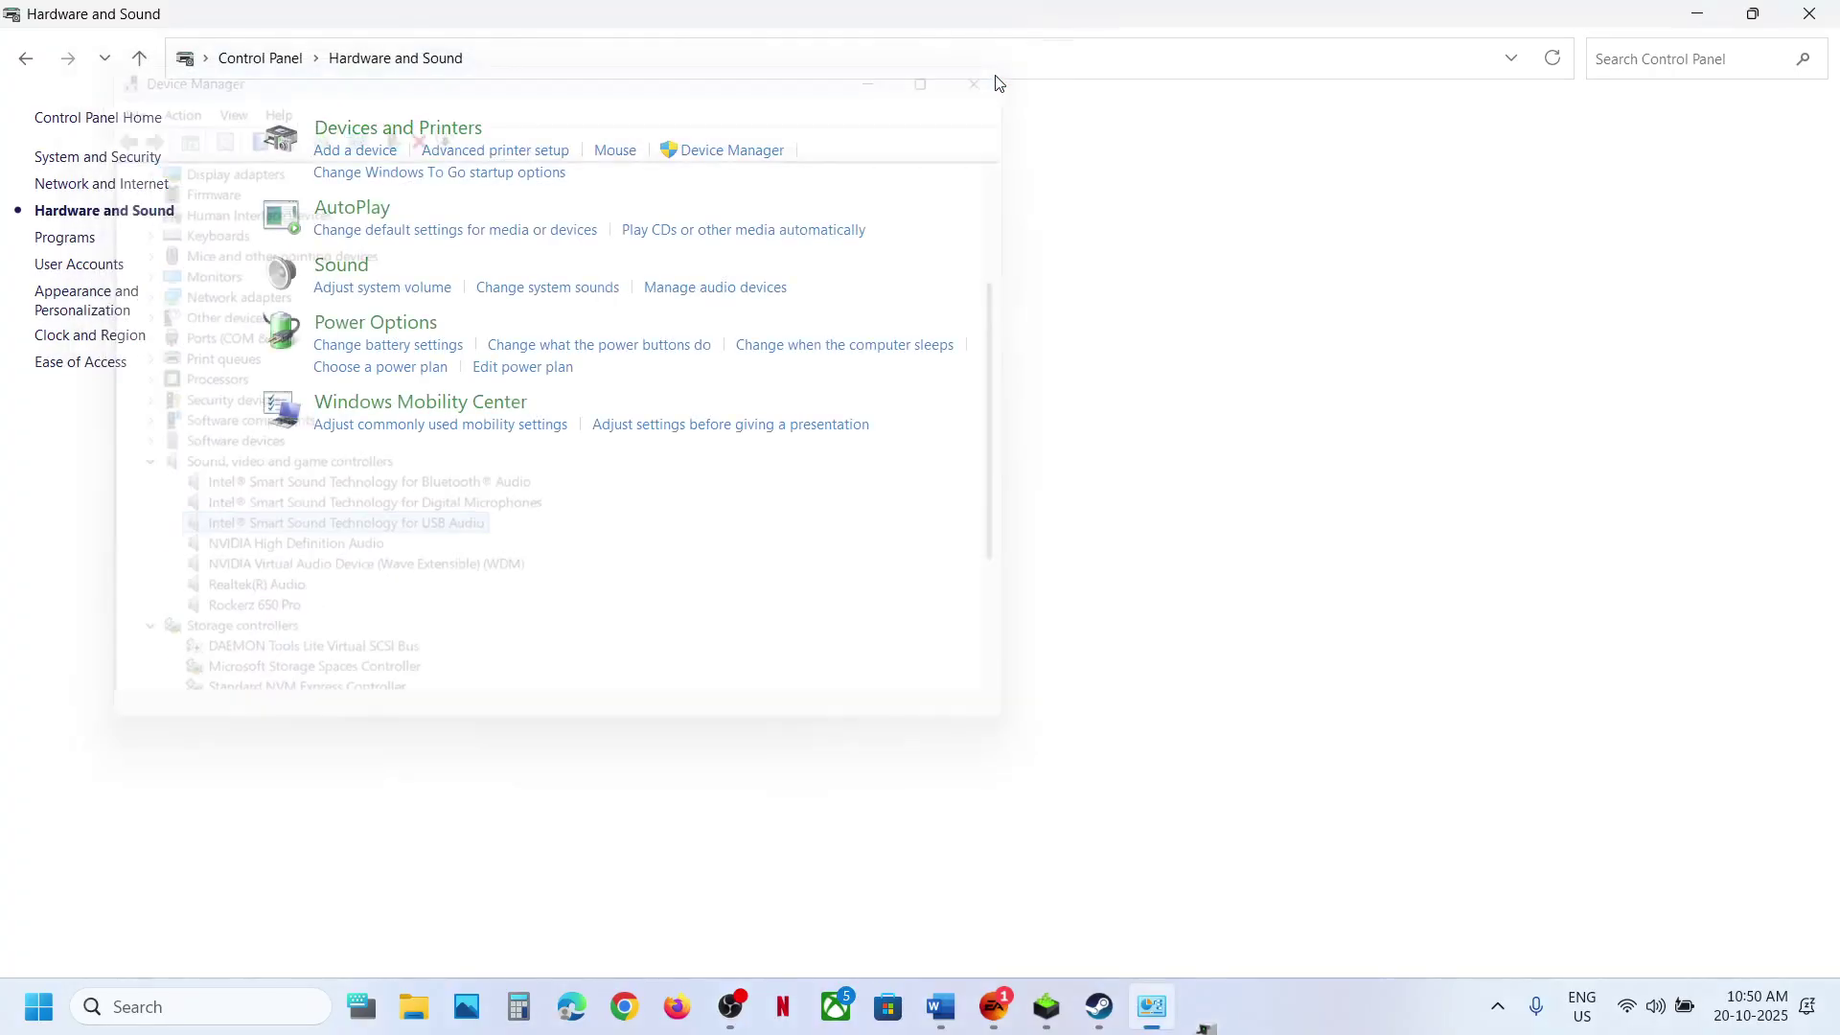
left_click(1832, 19)
- Read Step 8 of the Word guide, about unchecking Handsfree Telephony, and select its shell command for copying
scroll(862, 737, "down", 3)
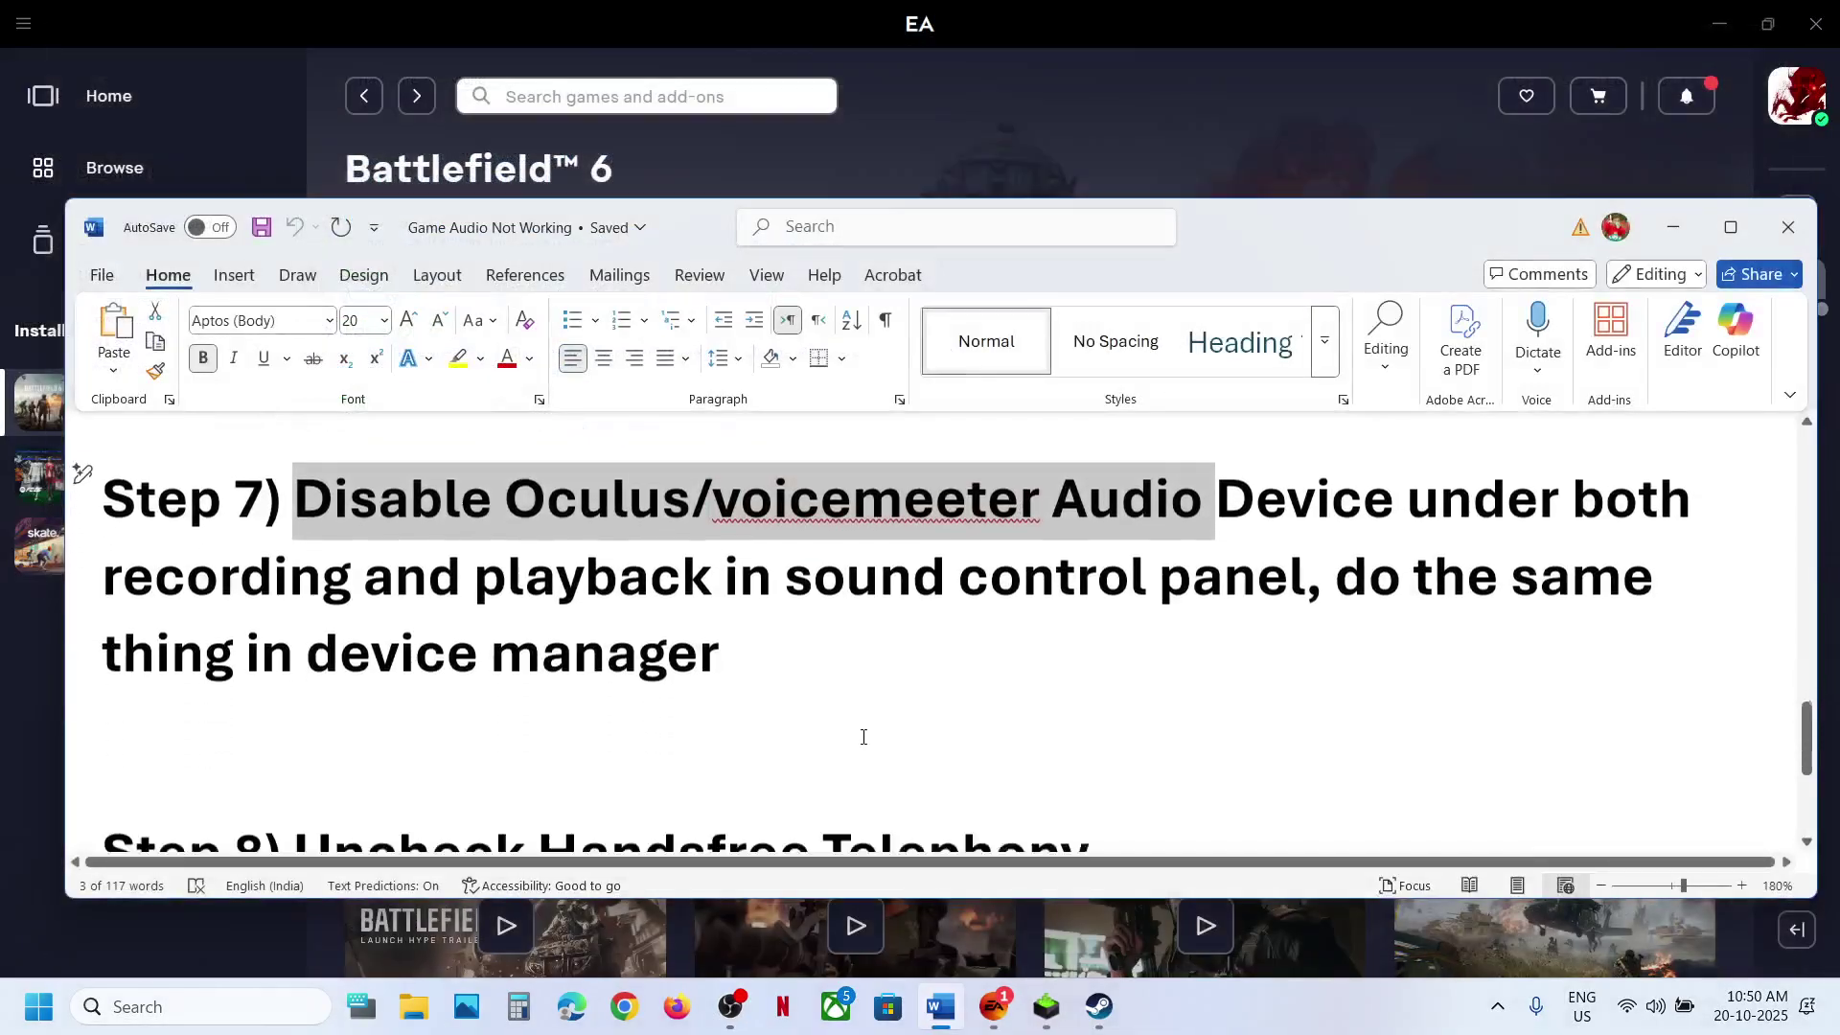
scroll(862, 738, "down", 2)
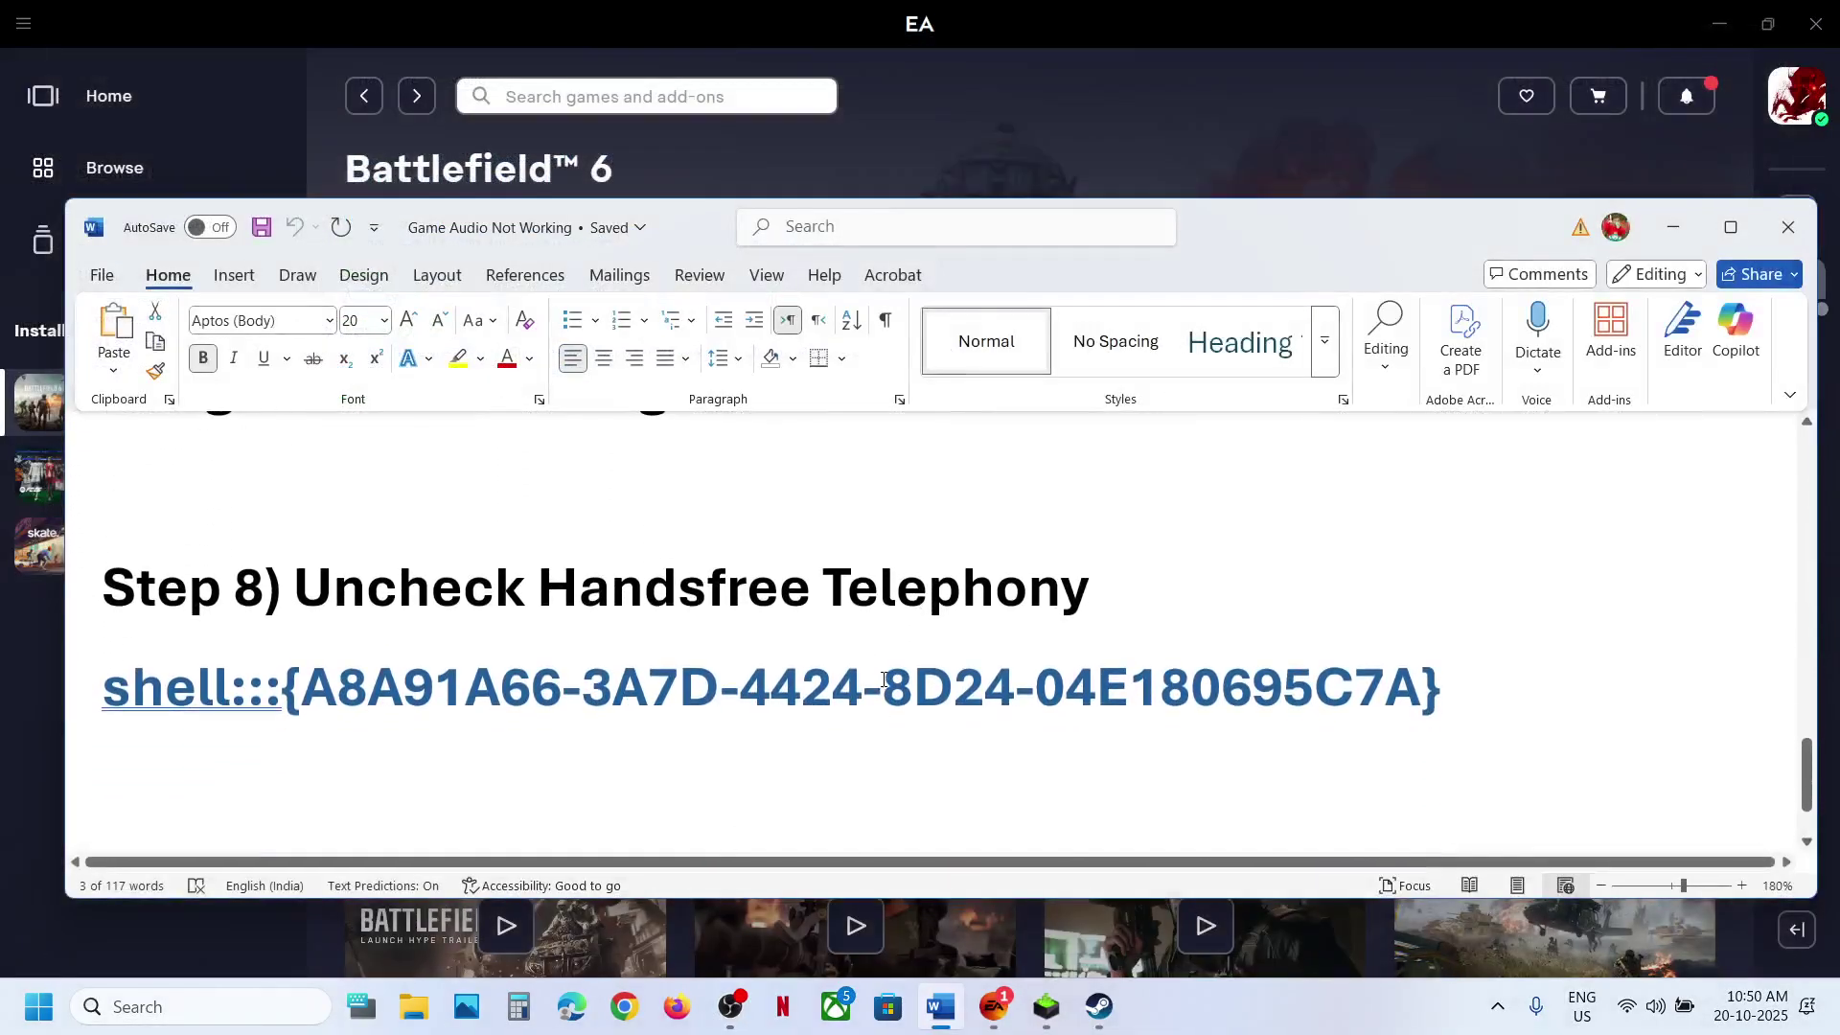
left_click(79, 666)
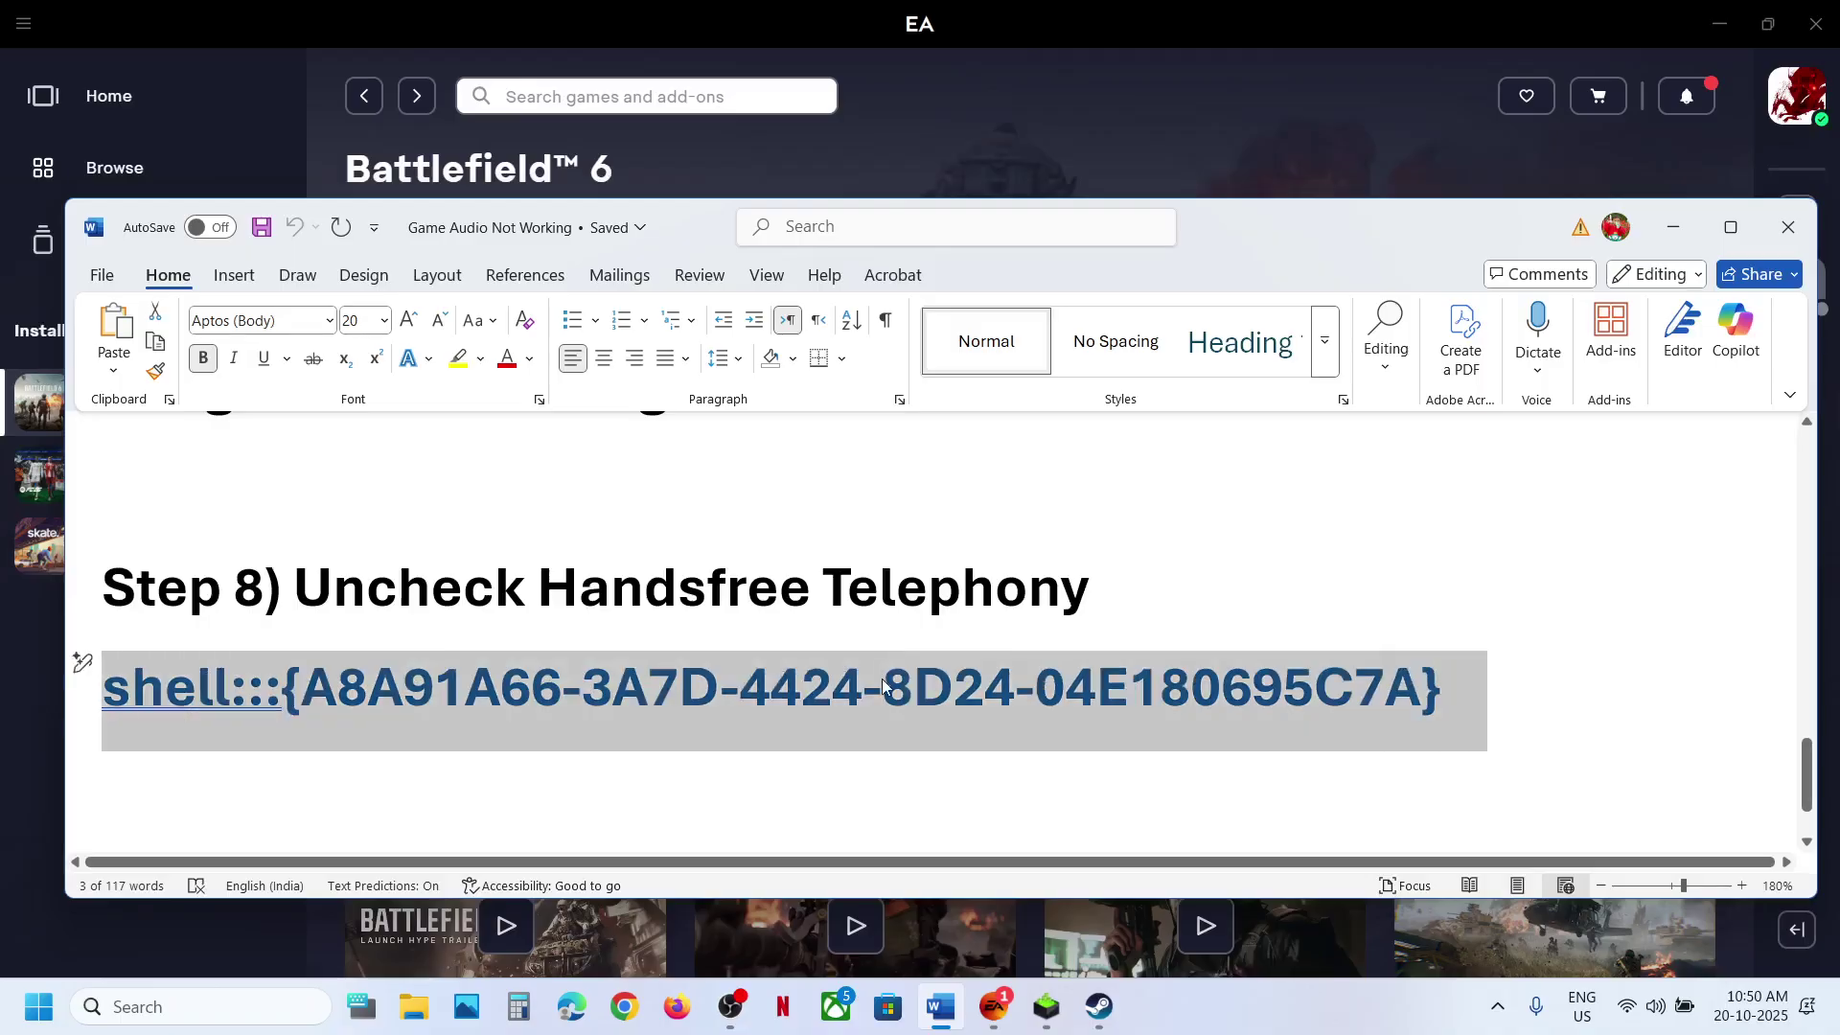
- Open Devices and Printers through the Run dialog with the command shell:::{A8A91A66-3A7D-4424-8D24-04E180695C7A}
left_click(161, 1007)
type("run")
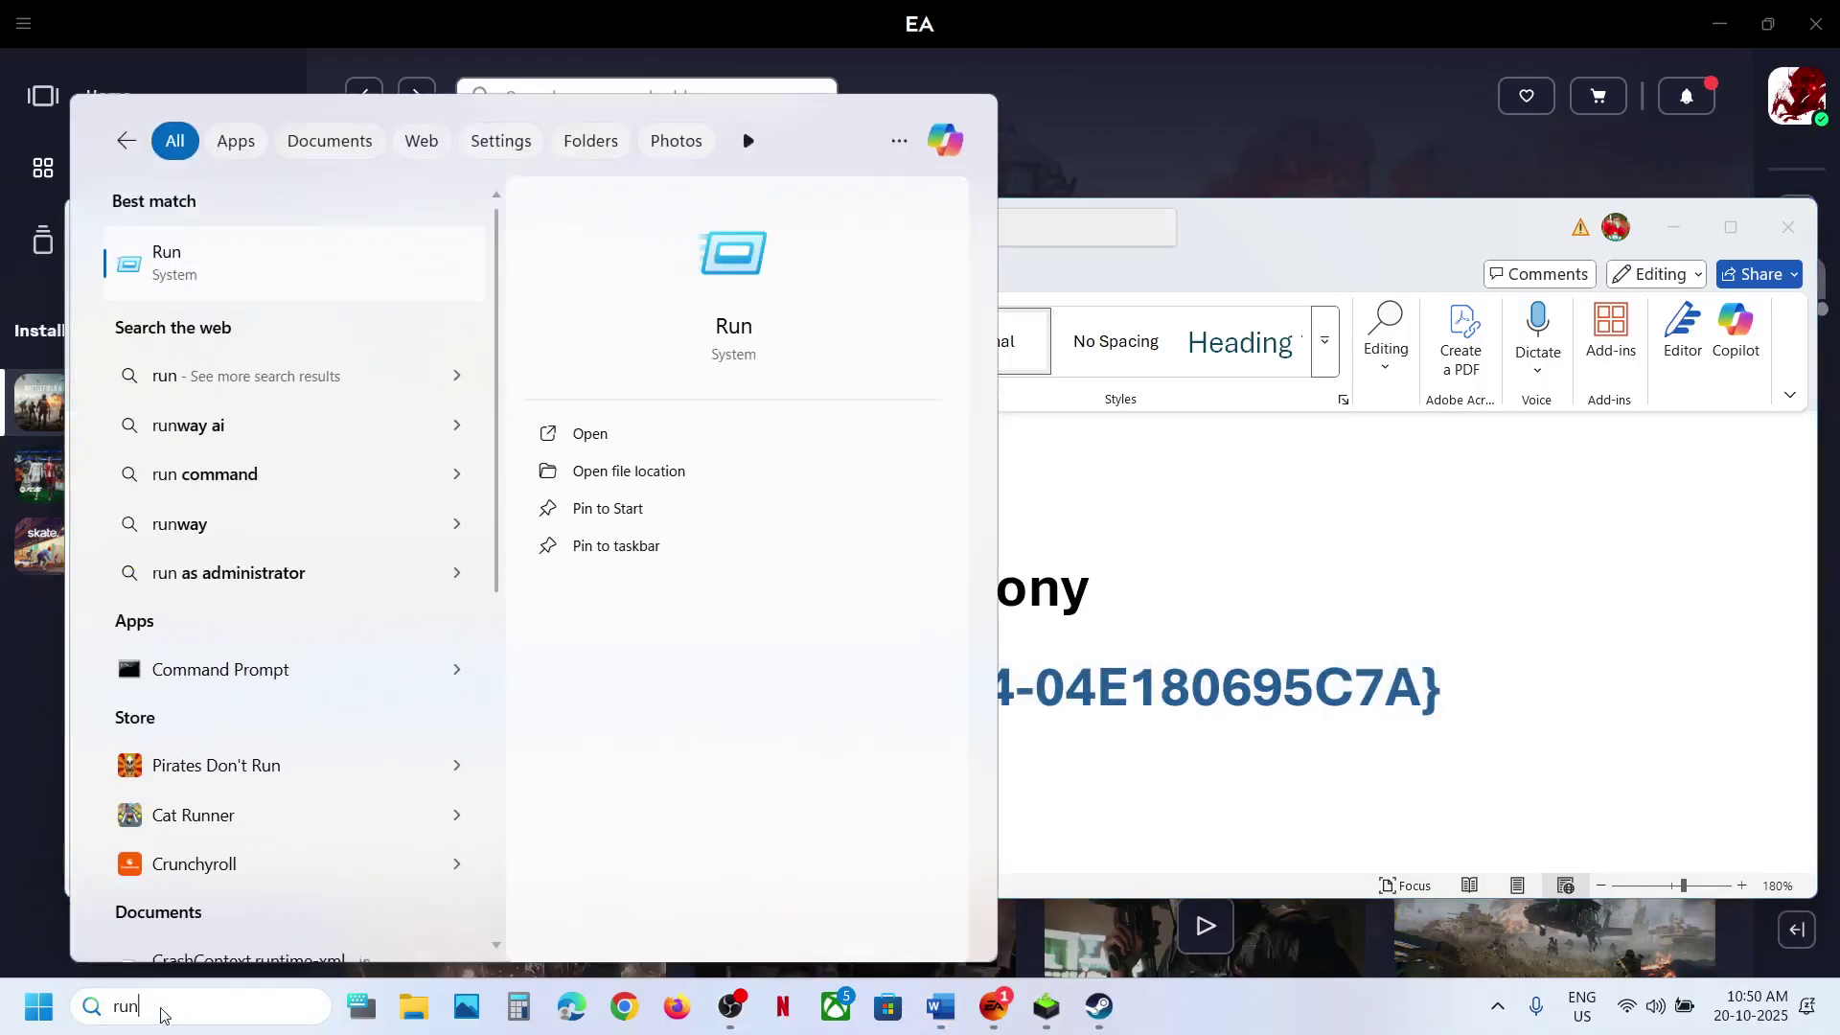
key("Return")
type("shell:::{A8A91A66-3A7D-4424-8D24-04E180695C7A}")
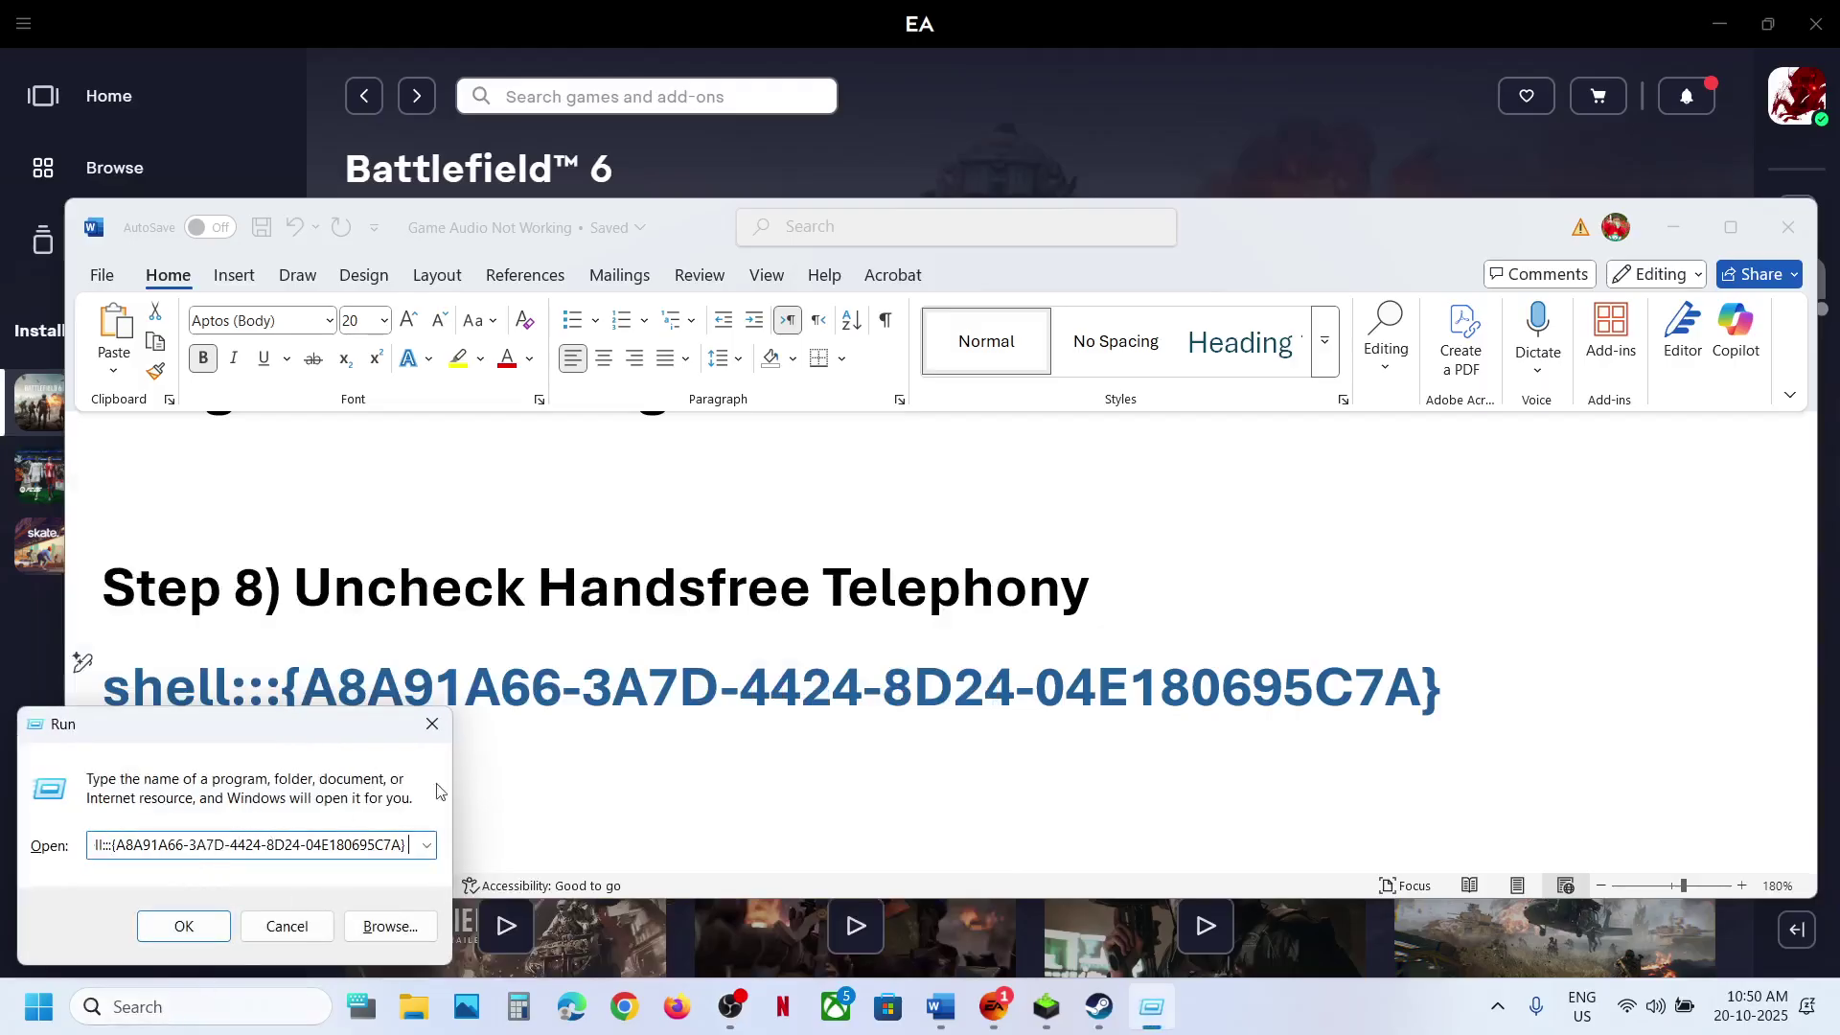
left_click(183, 925)
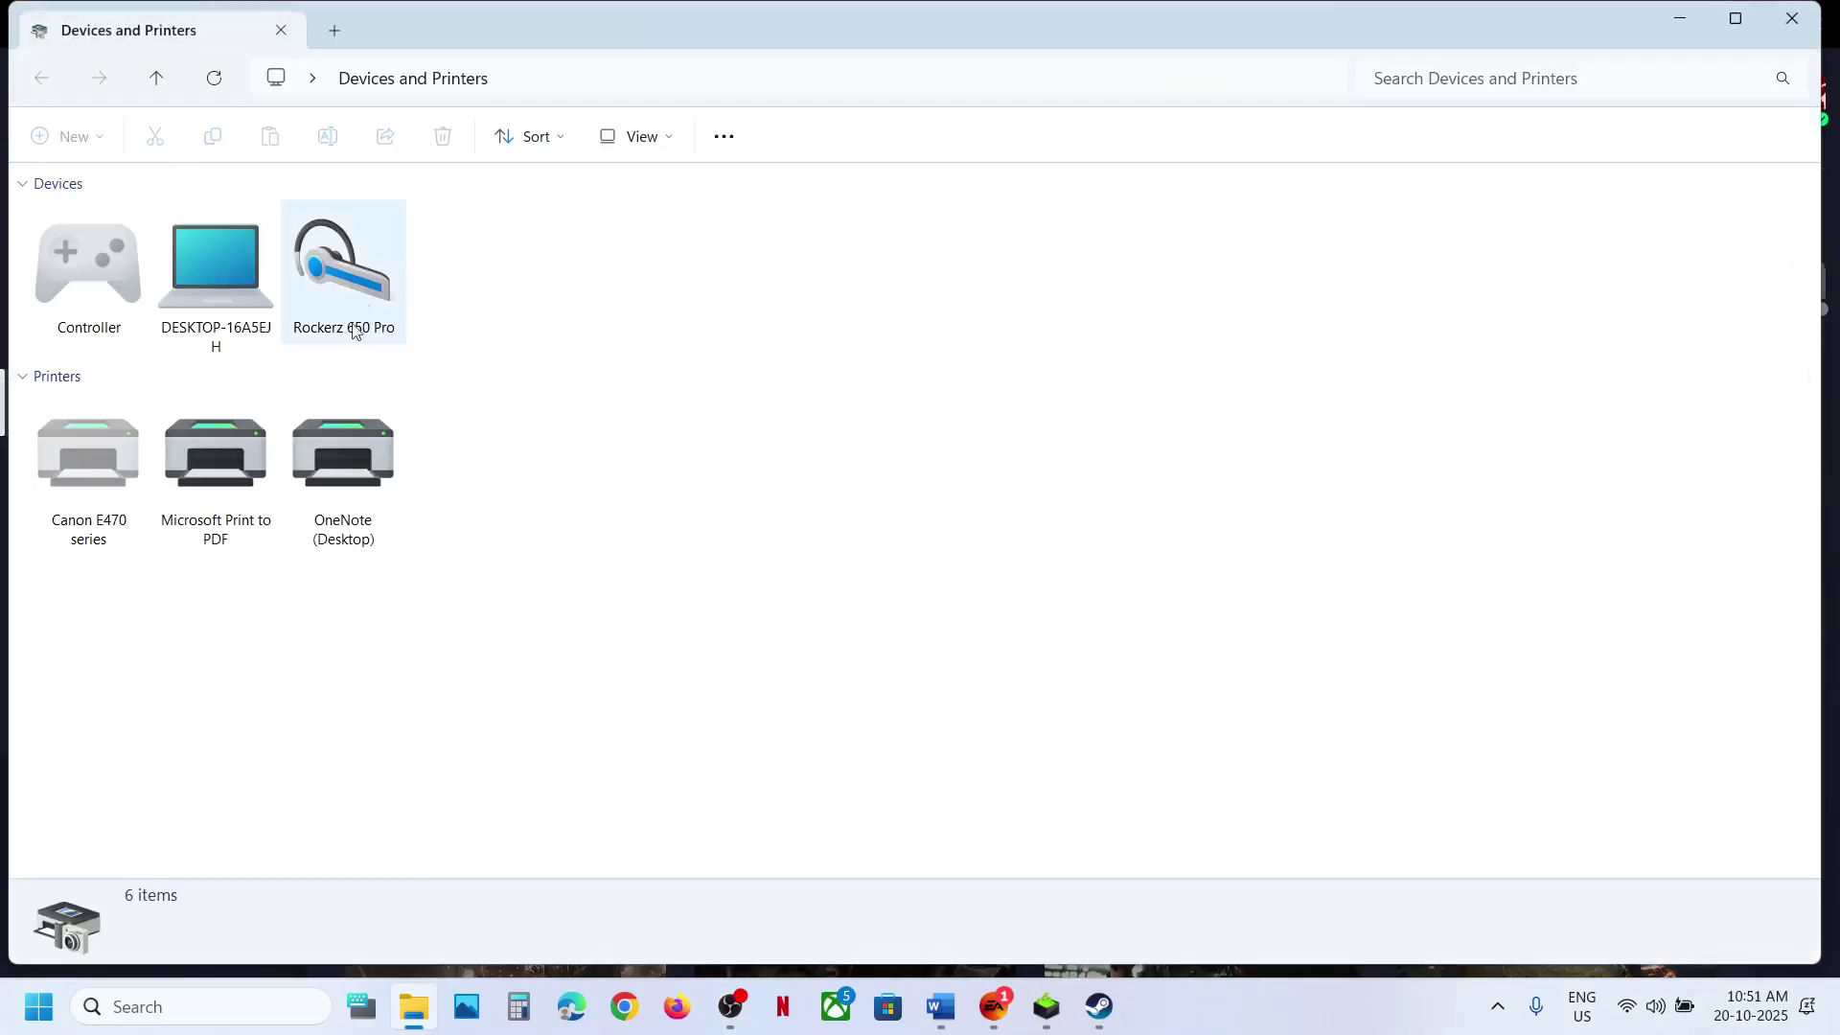
- Disable the Handsfree Telephony Bluetooth service in the Rockerz 650 Pro headset's properties and apply the change
right_click(326, 309)
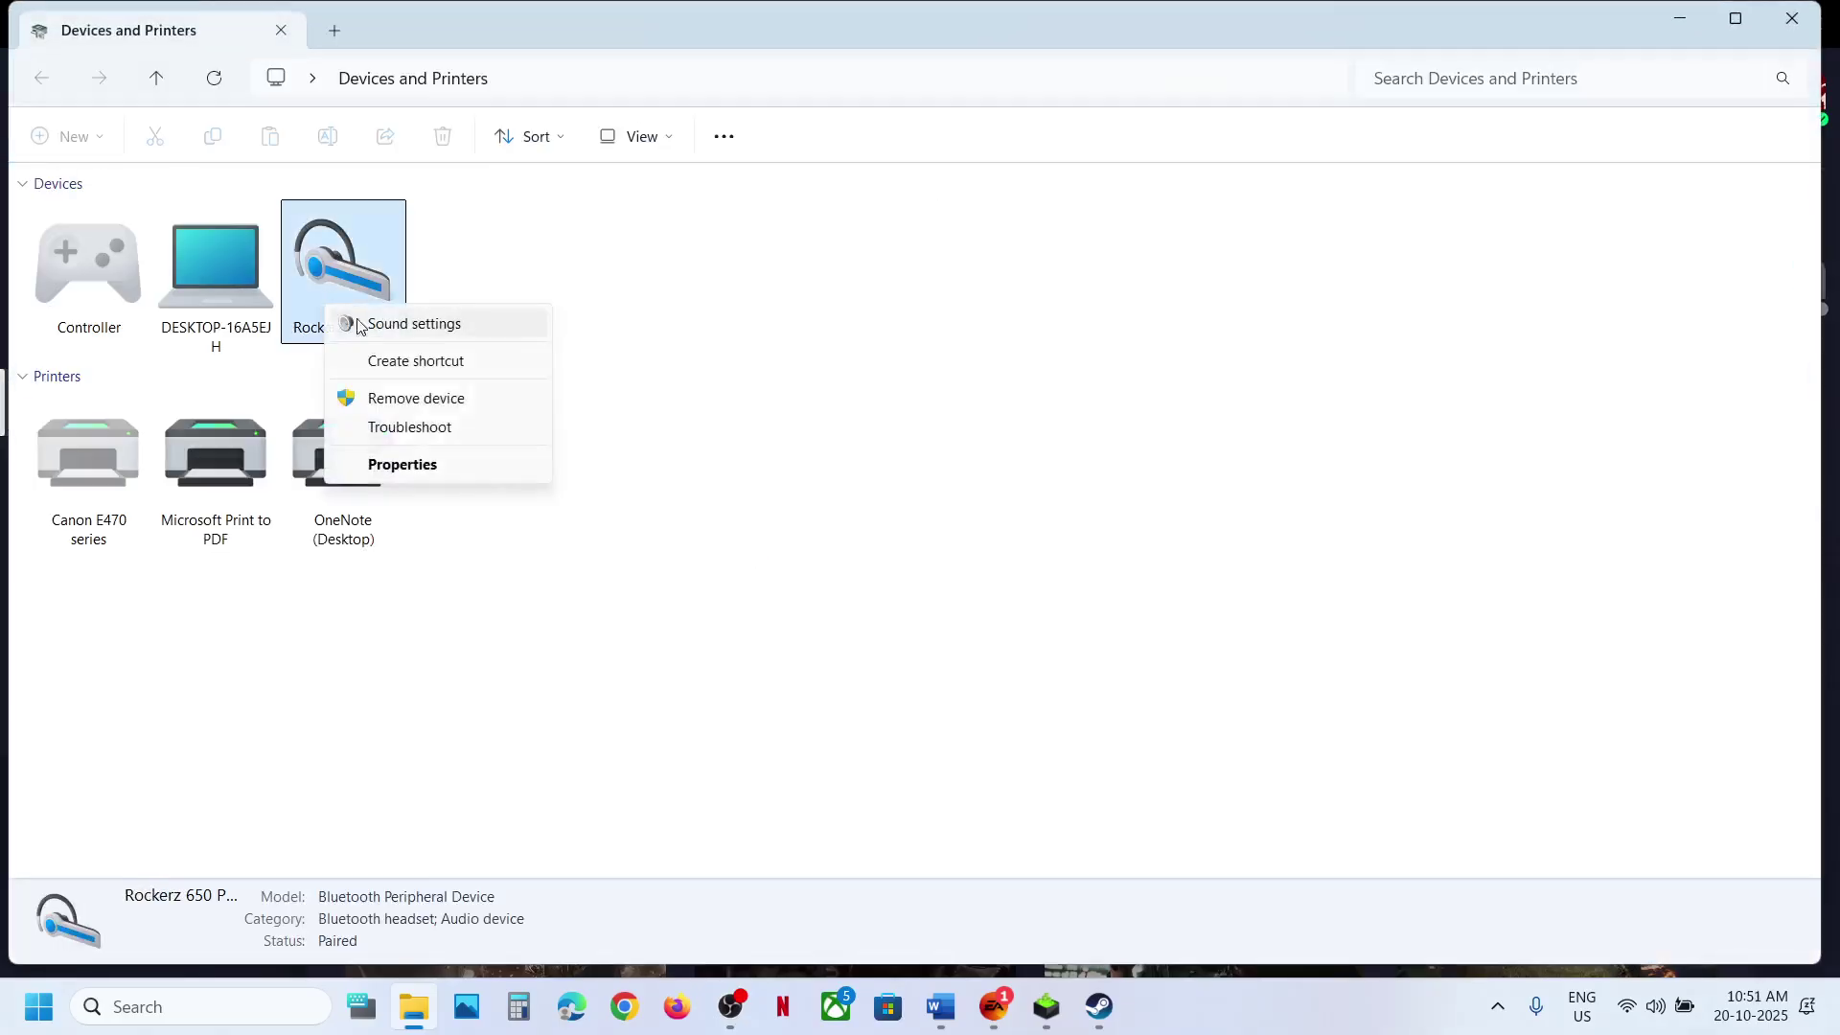
left_click(400, 461)
left_click(522, 366)
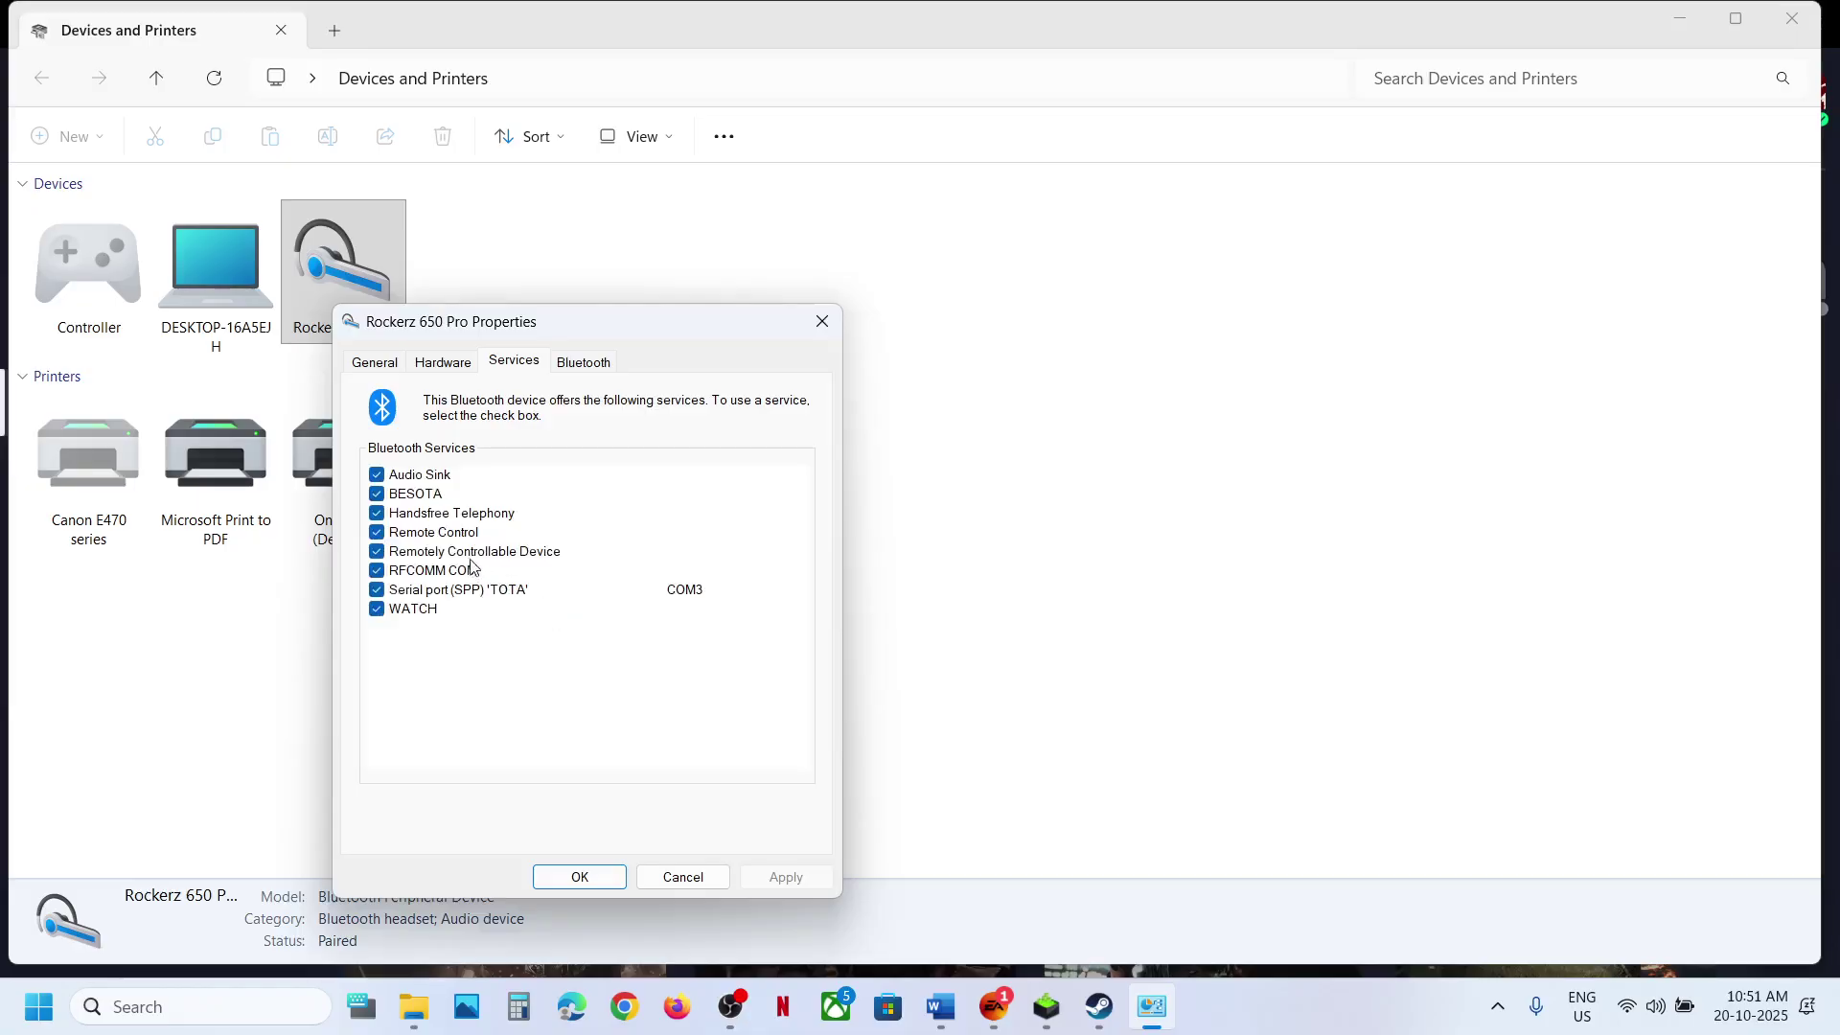
left_click(380, 516)
left_click(766, 879)
left_click(580, 876)
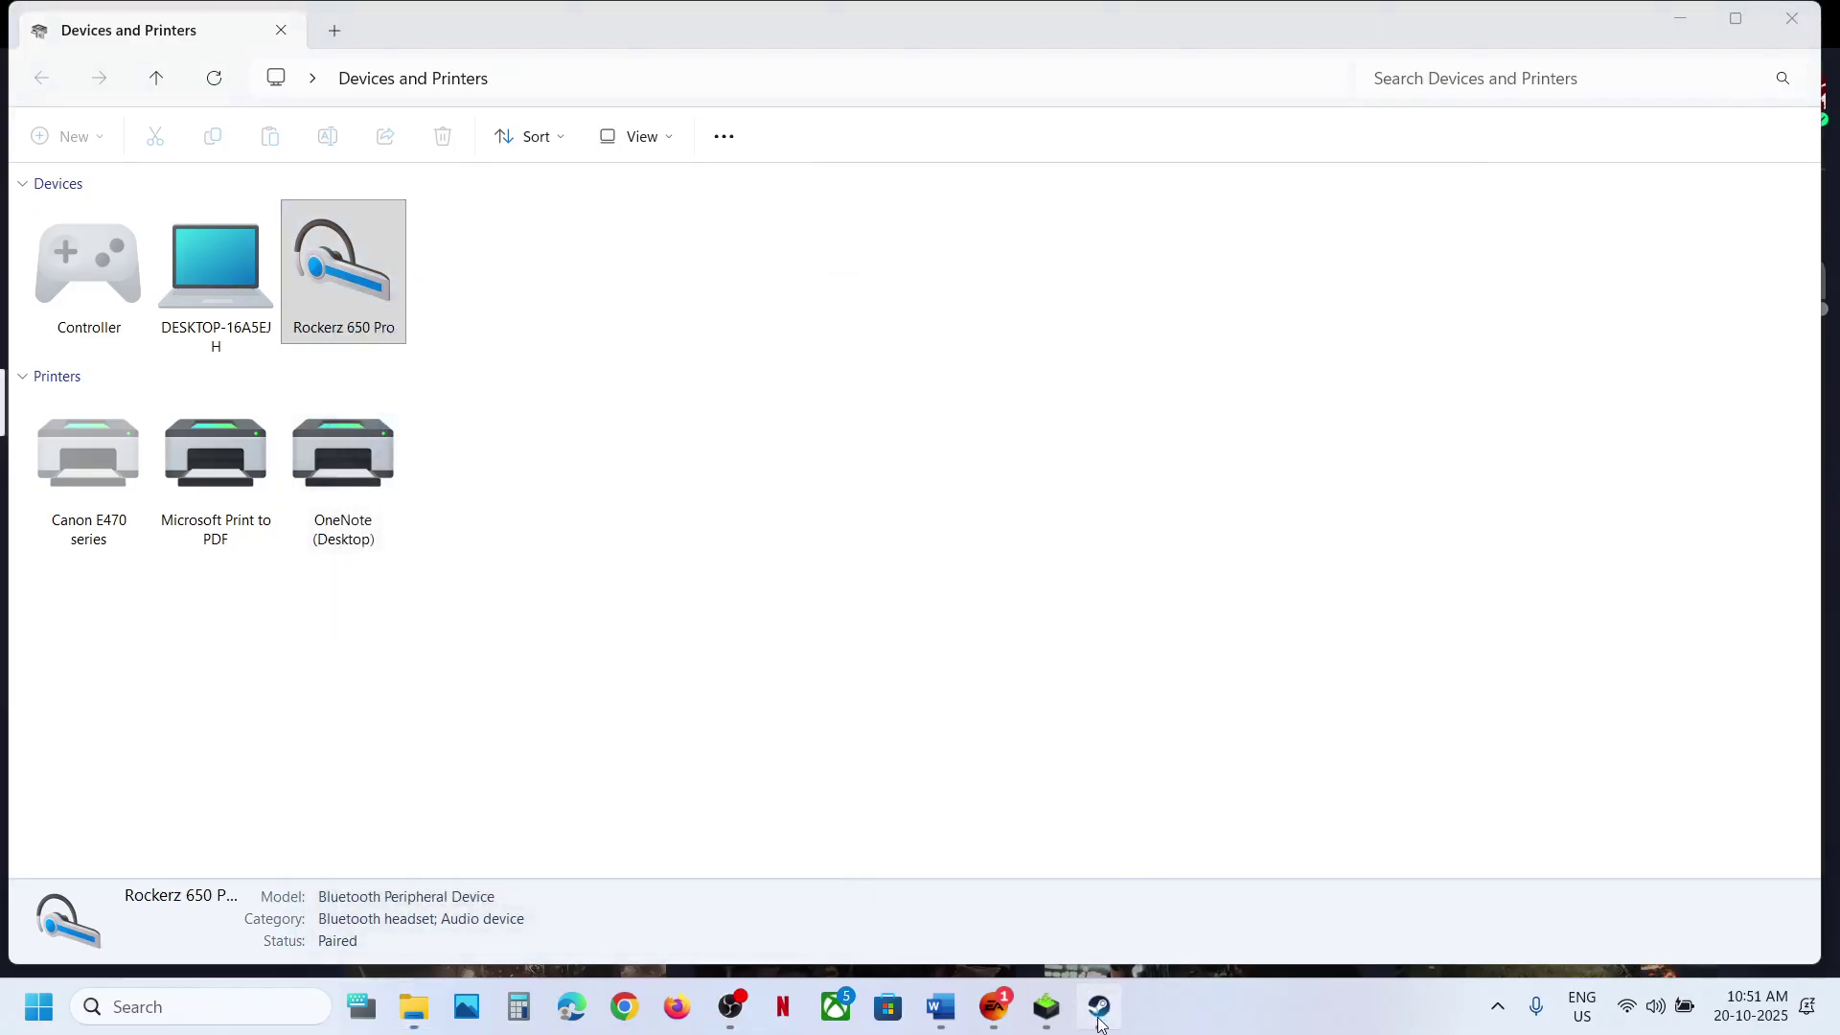
- Bring up Steam, switch to the Word guide and read Step 9, about verifying the game files
left_click(1100, 1012)
left_click(951, 1016)
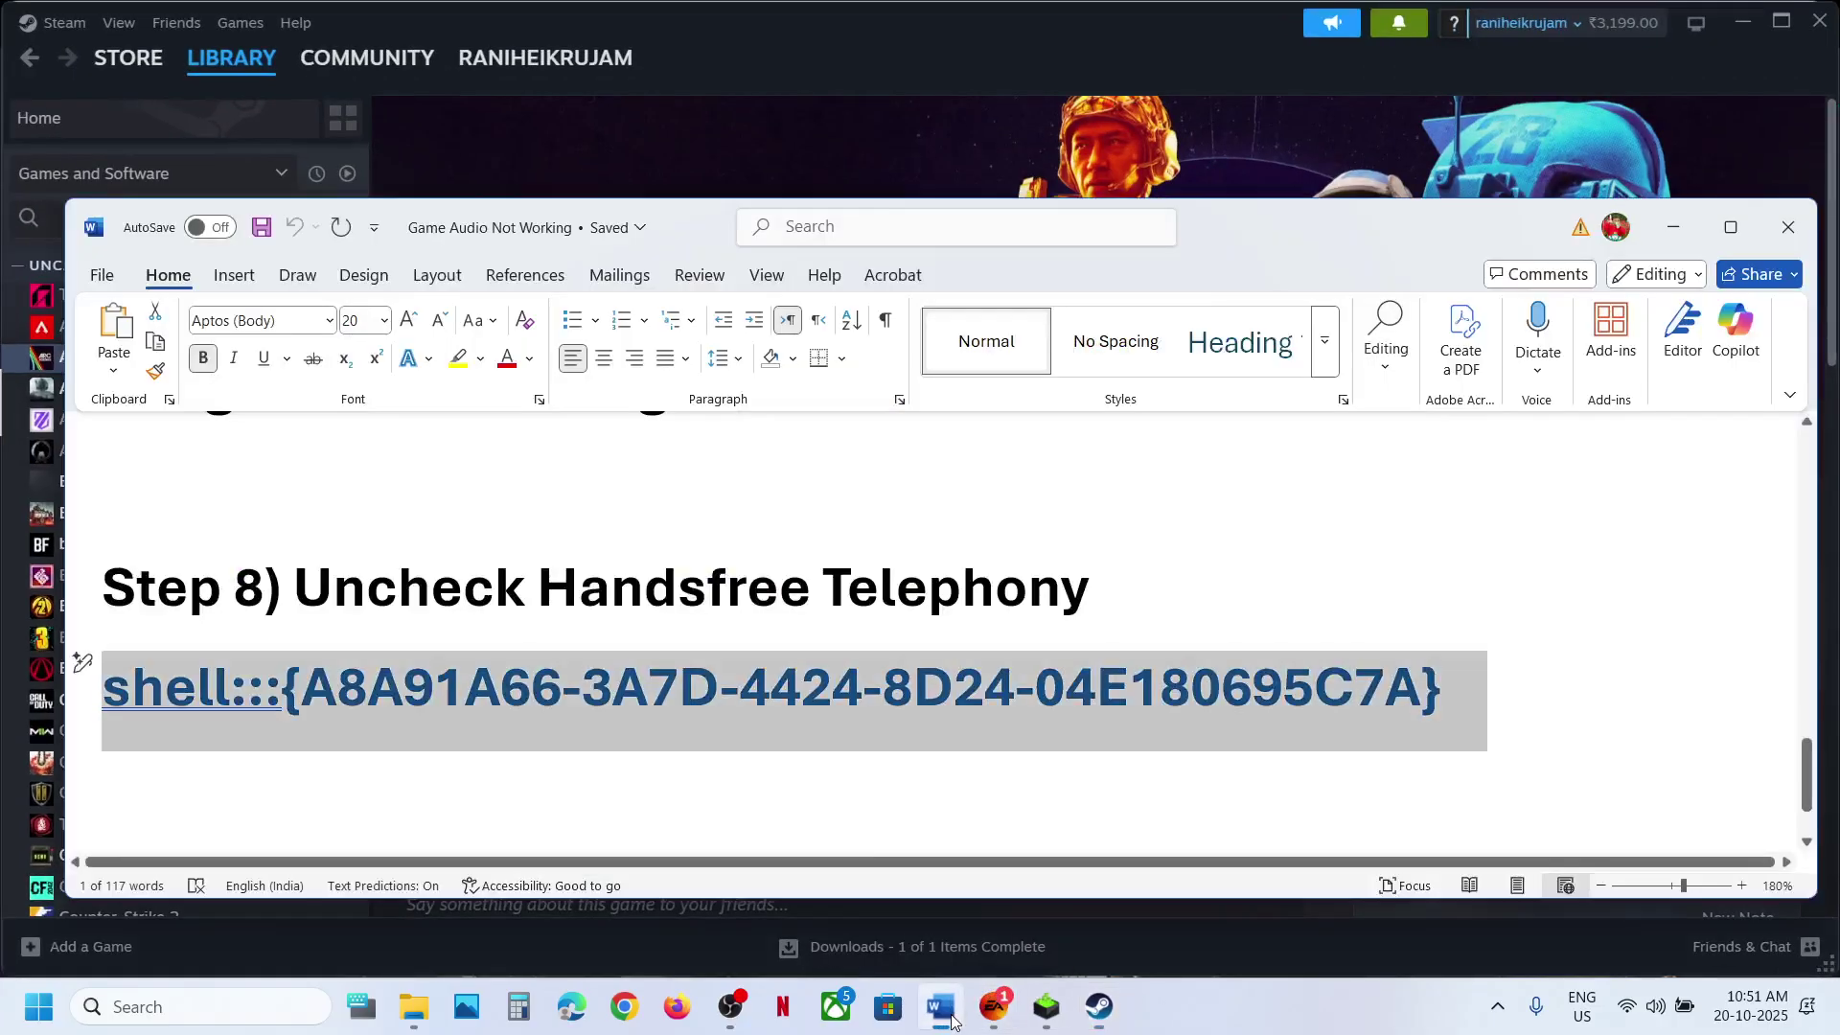
scroll(731, 760, "down", 2)
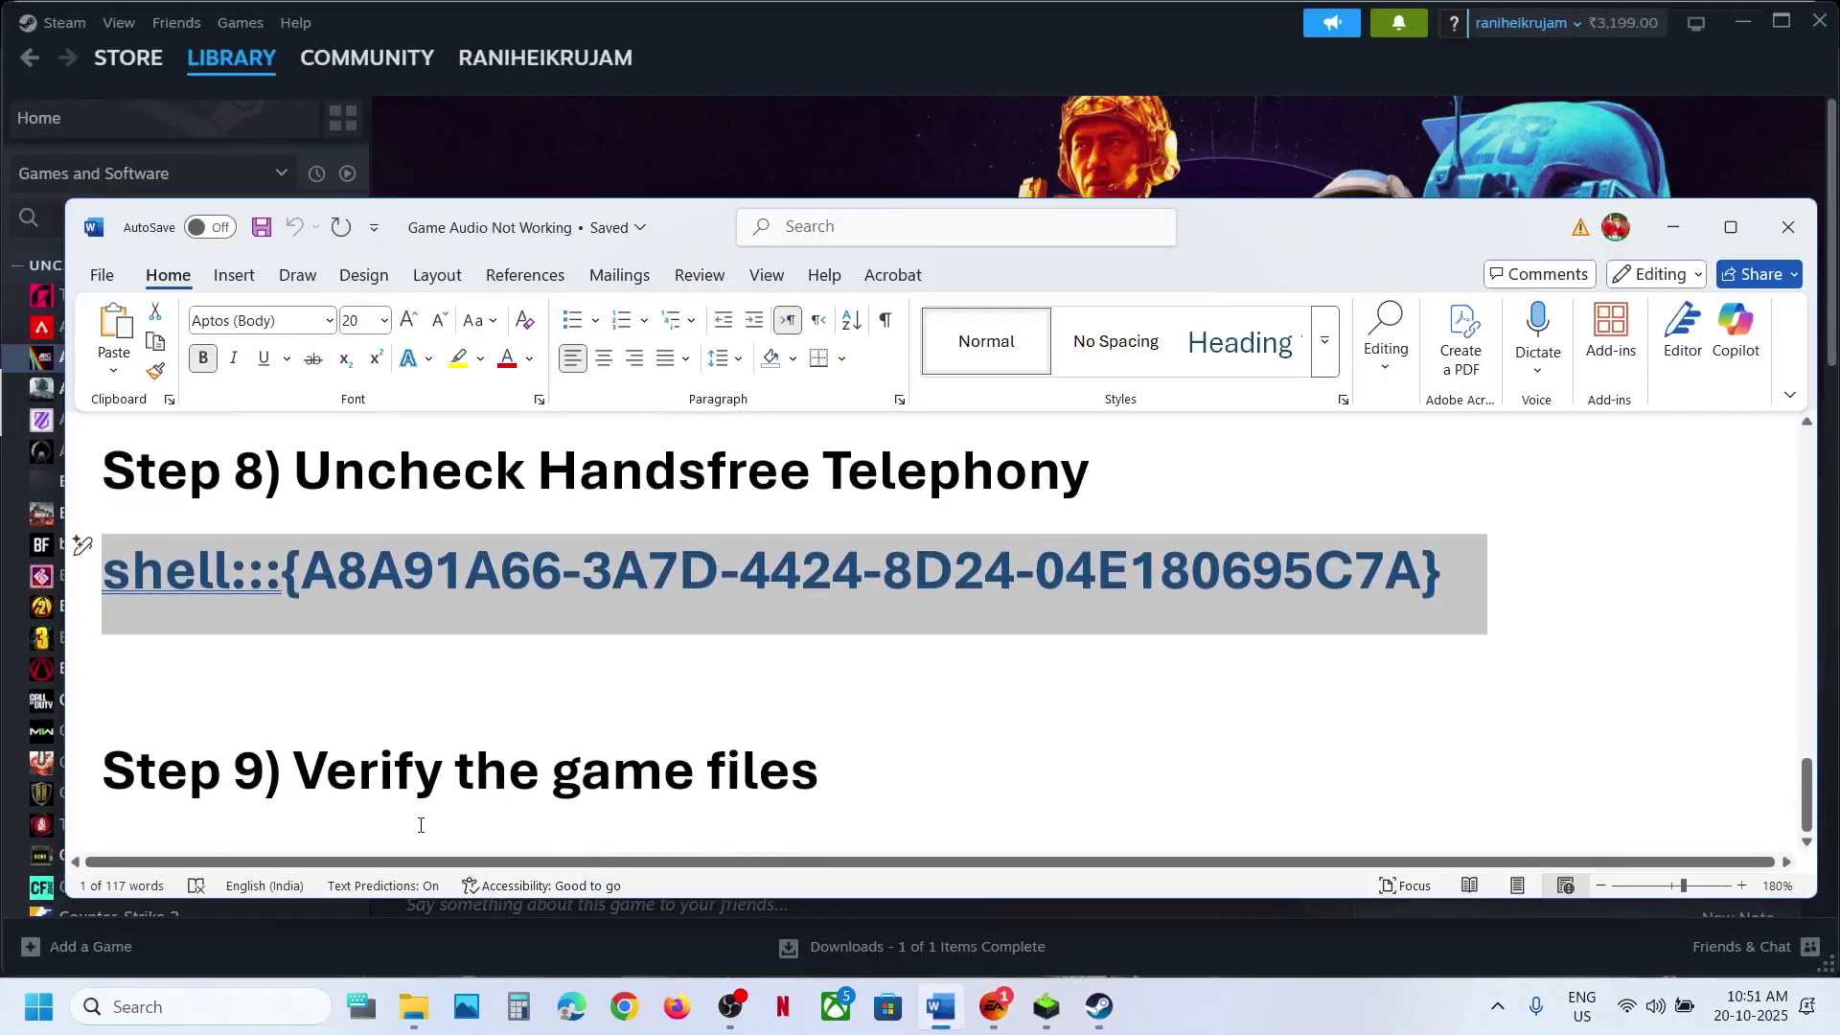
left_click_drag(292, 771, 819, 774)
- Switch to Steam, view the option to verify file integrity in ARC Raiders Playtest's Installed Files properties, and close the properties
left_click(863, 159)
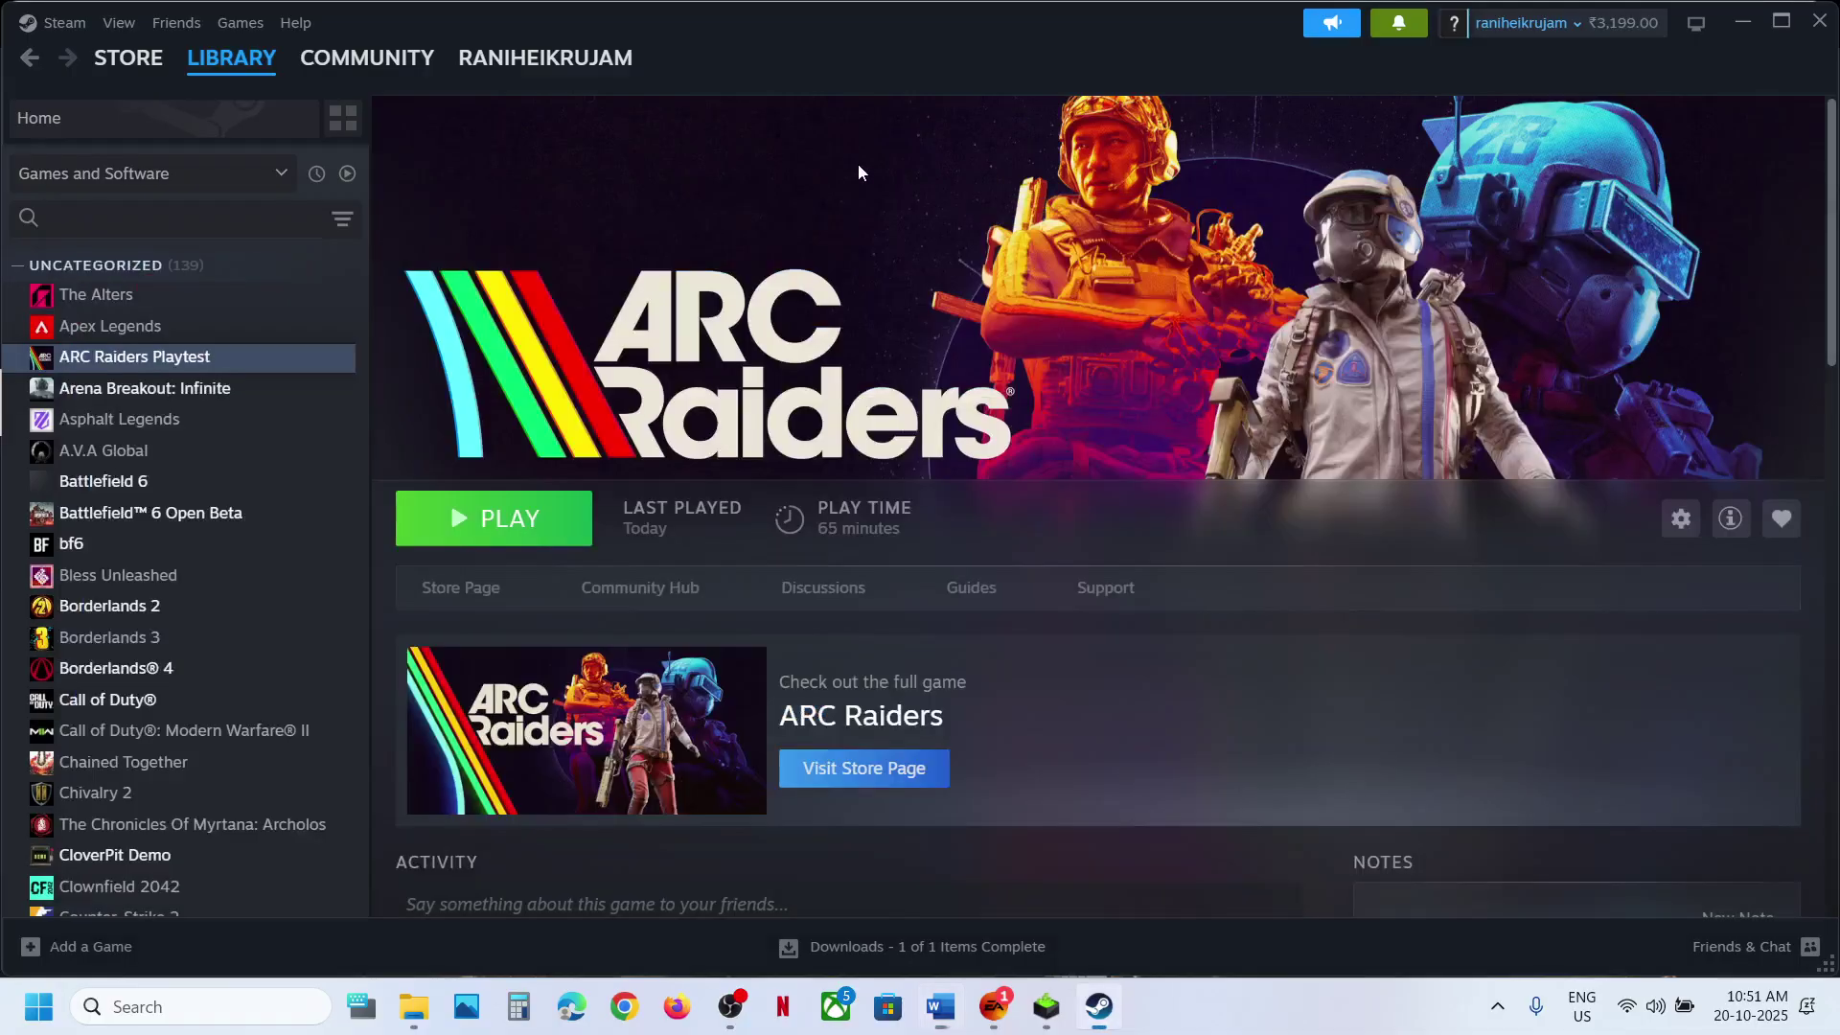
right_click(190, 356)
left_click(239, 535)
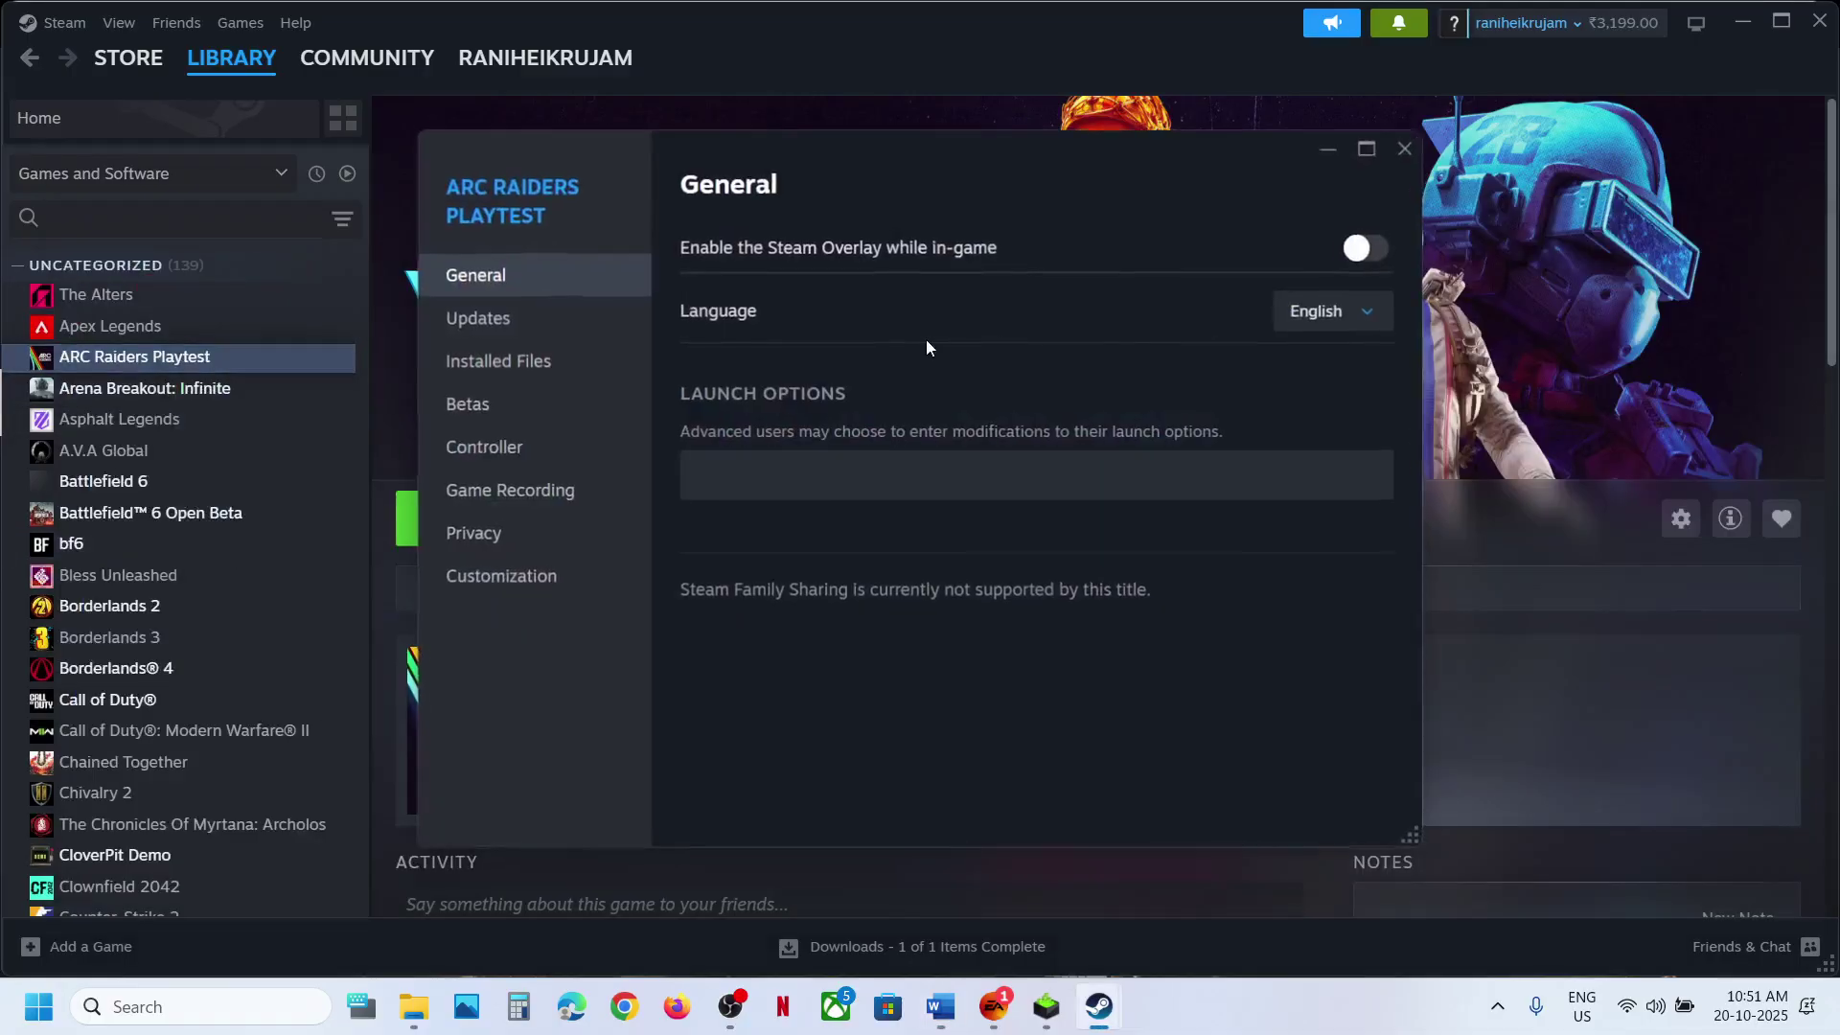
left_click(546, 366)
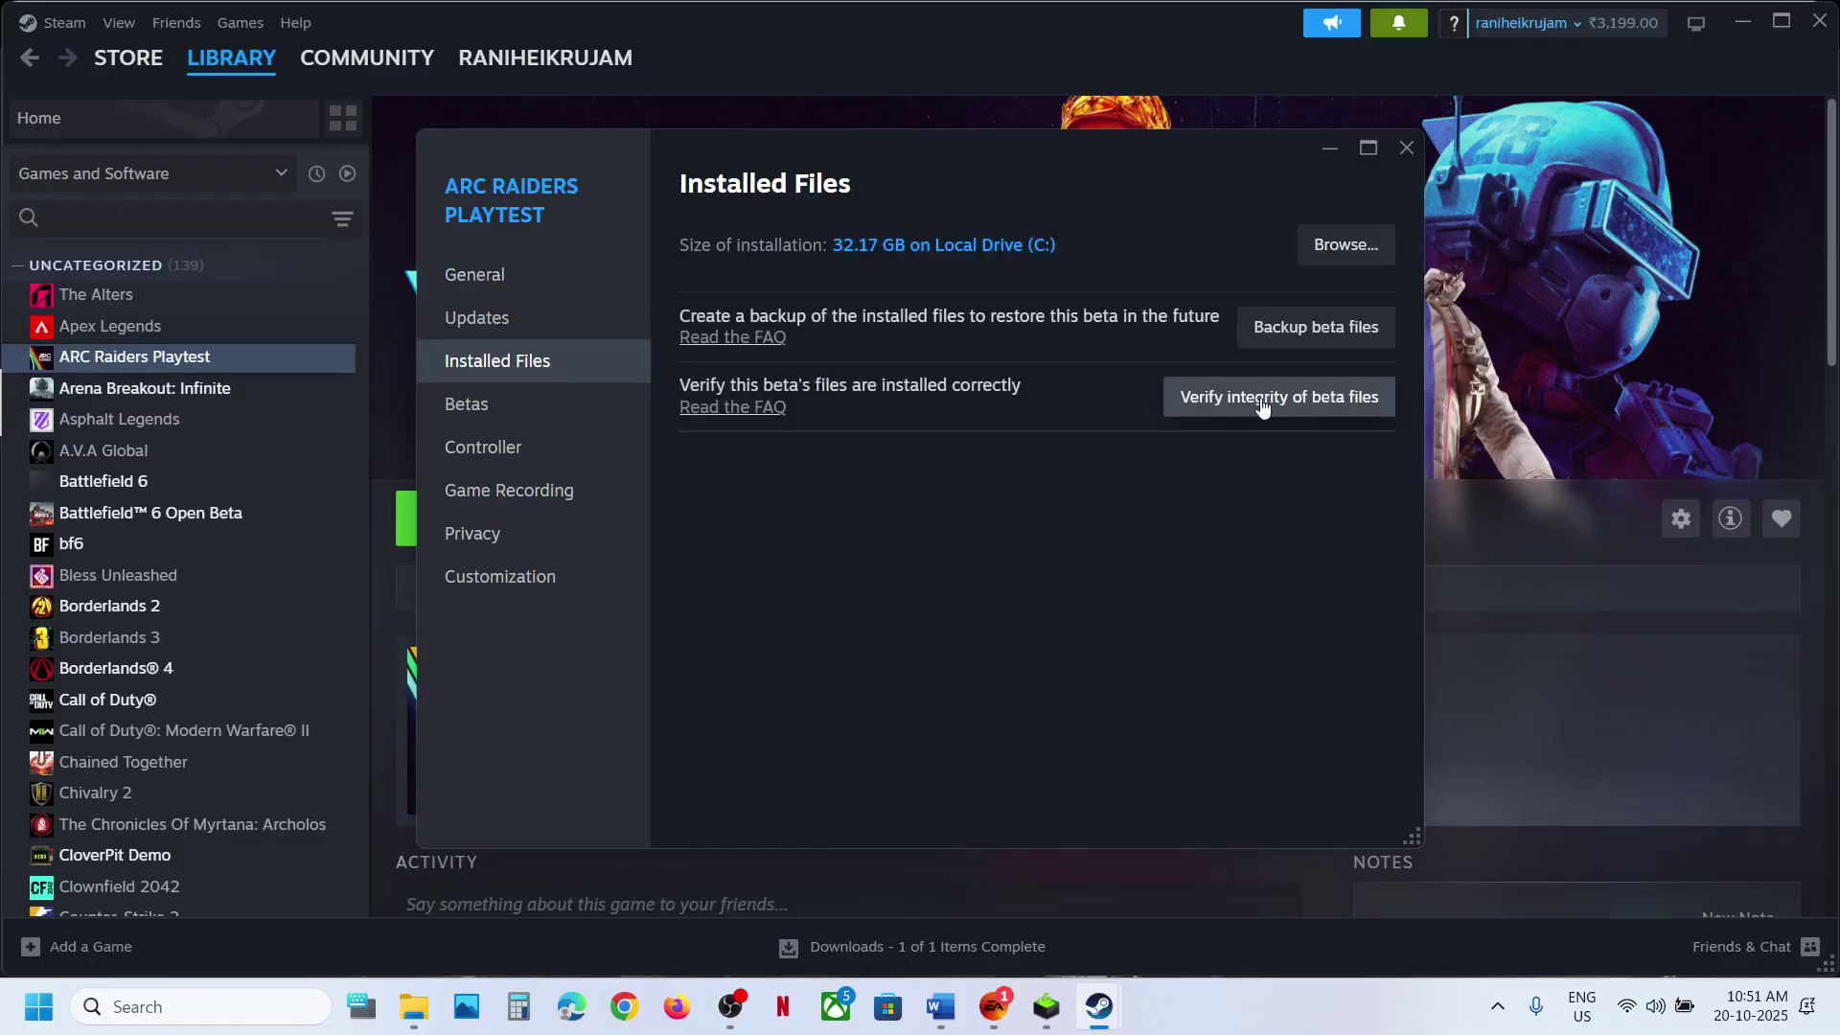
left_click(1414, 147)
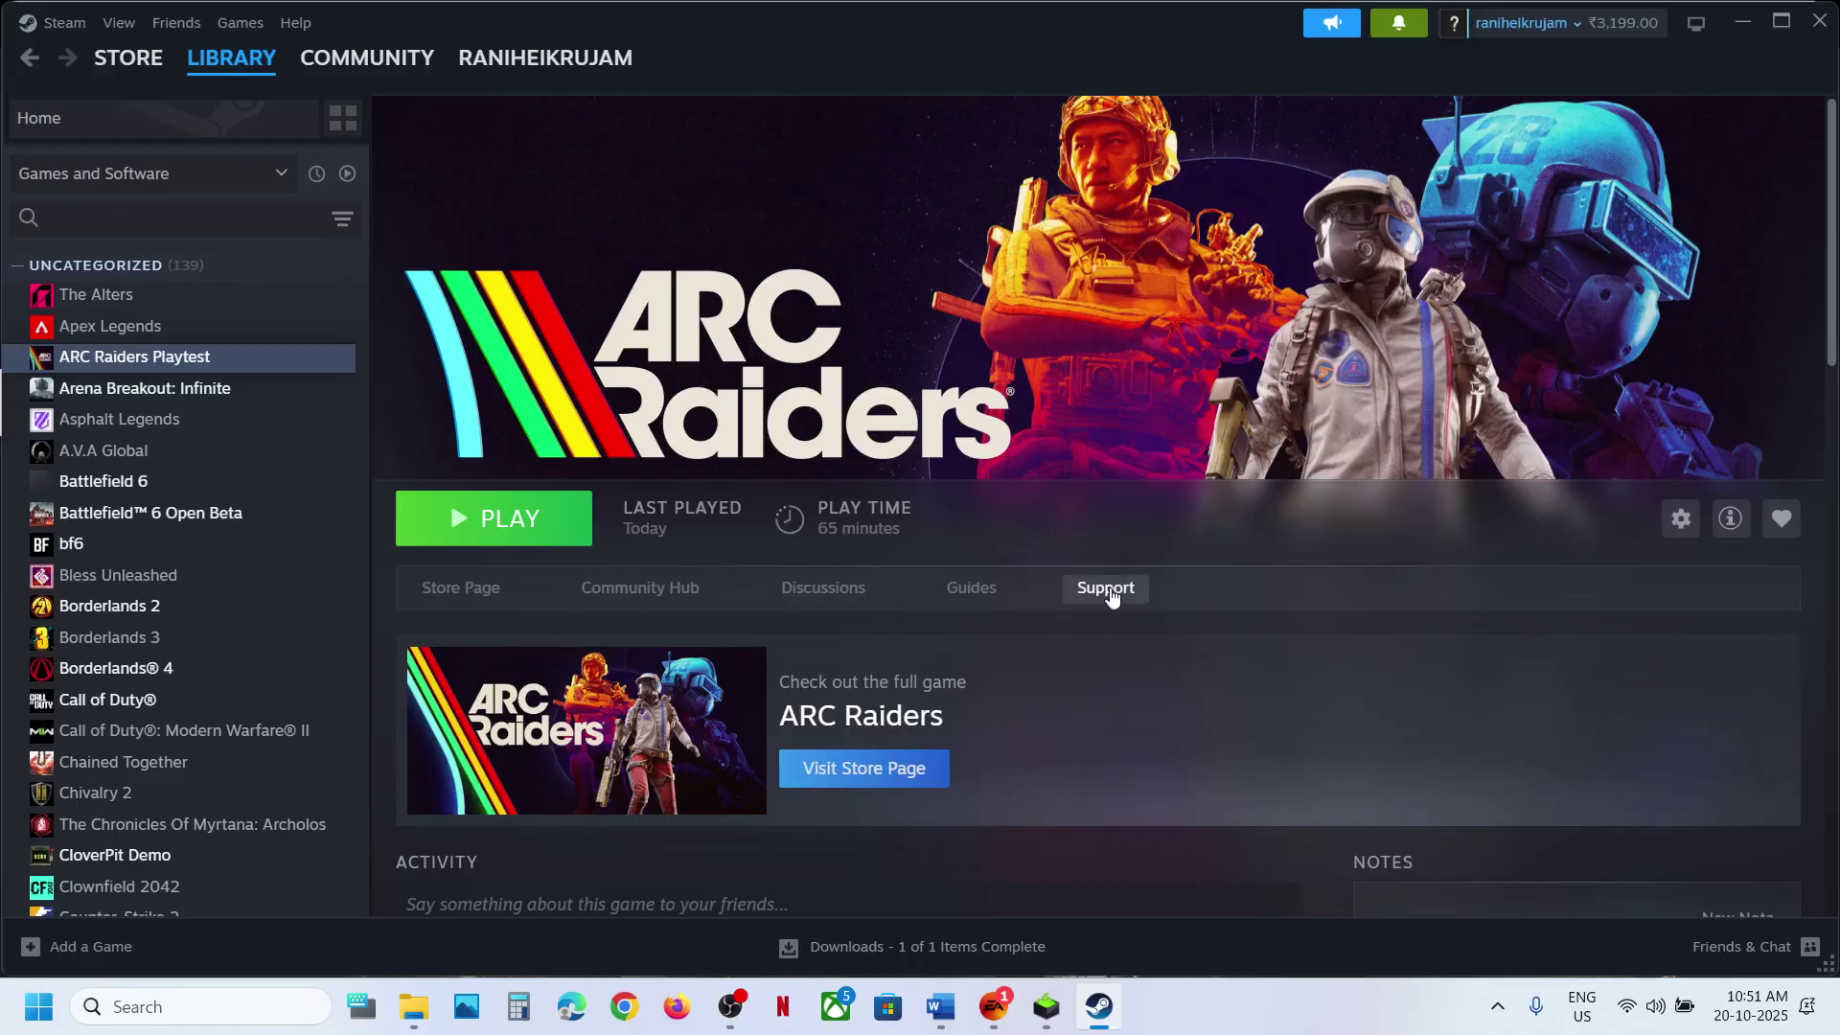
left_click(1290, 1031)
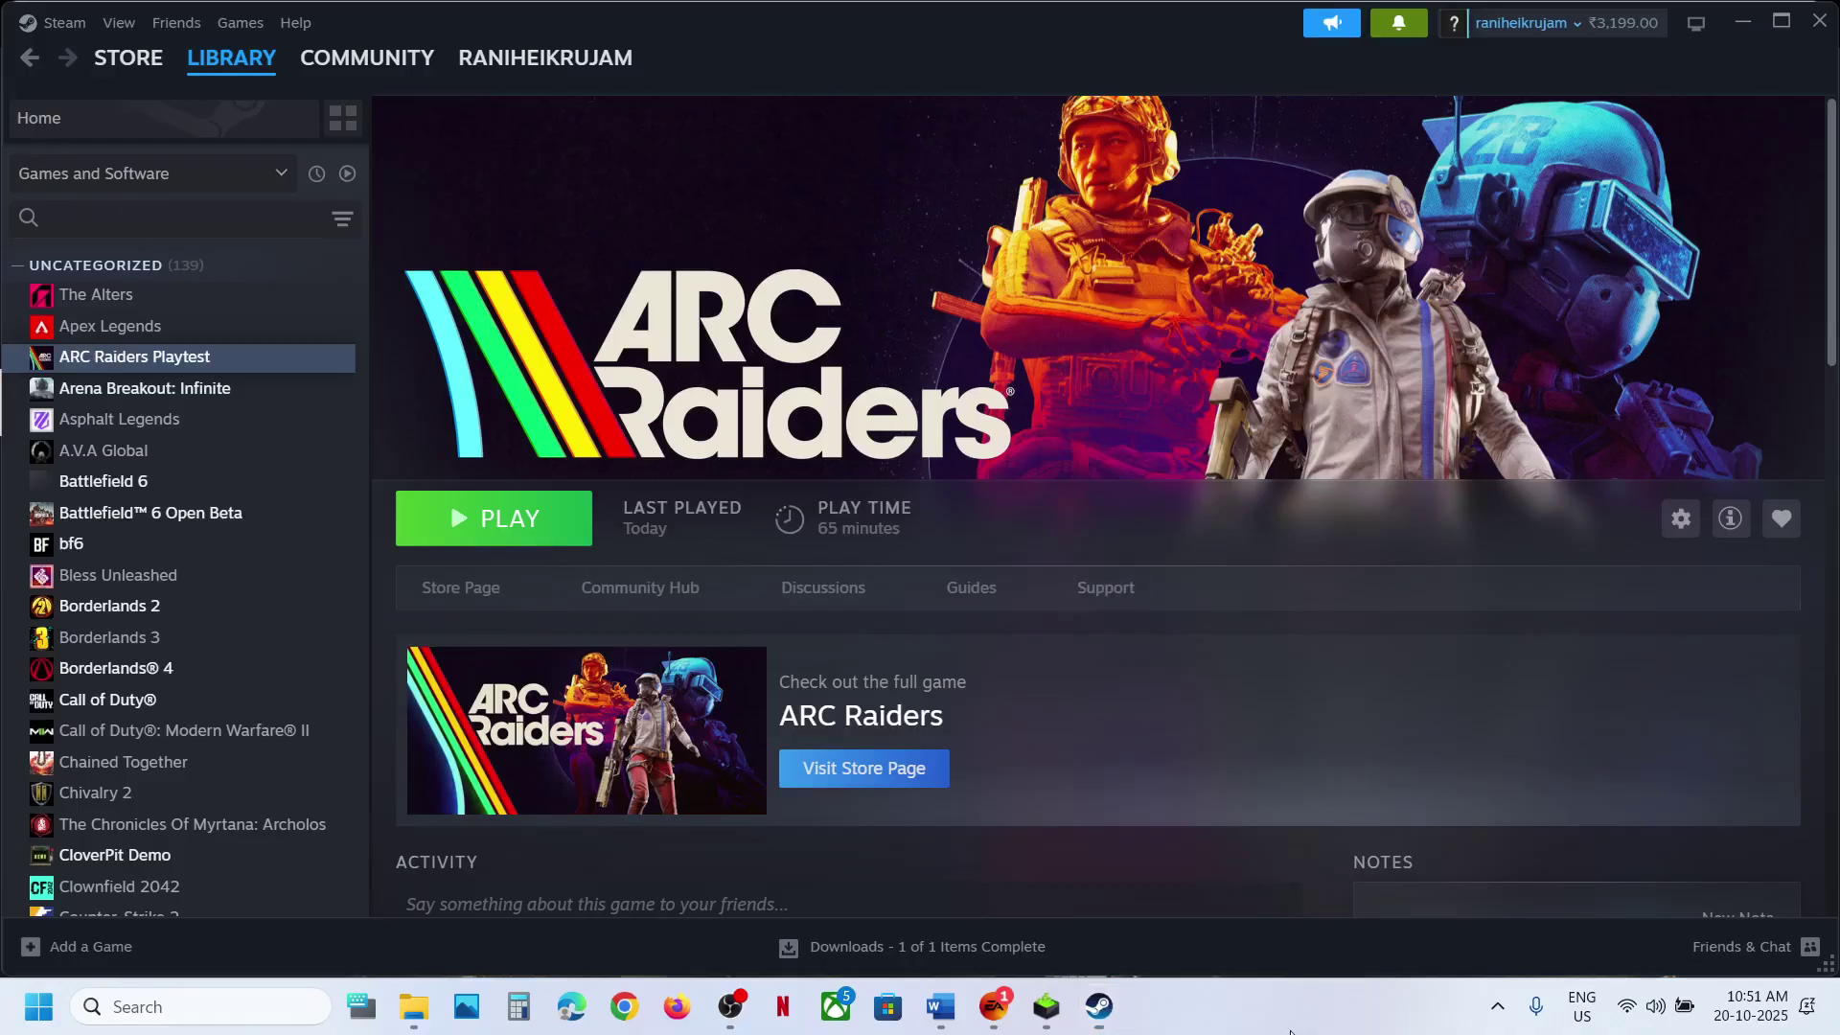